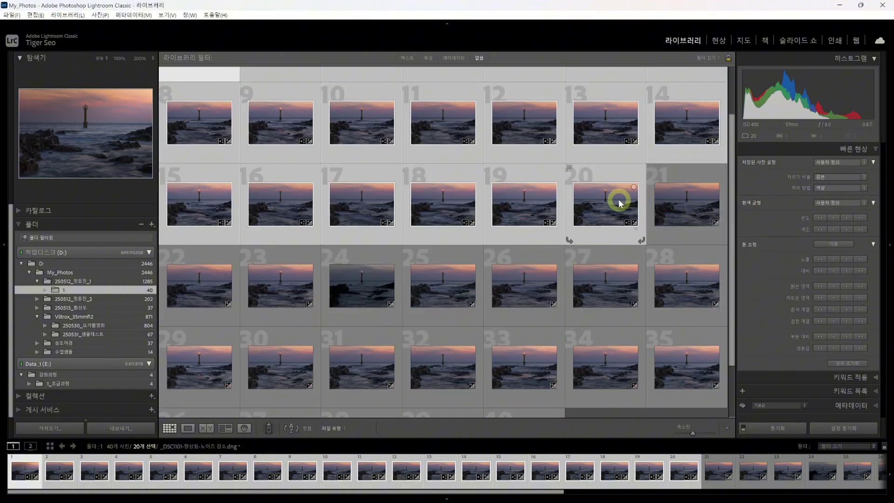
Open the 20 selected lighthouse photos as layers of one document in Photoshop.
scroll(618, 200, up, 2)
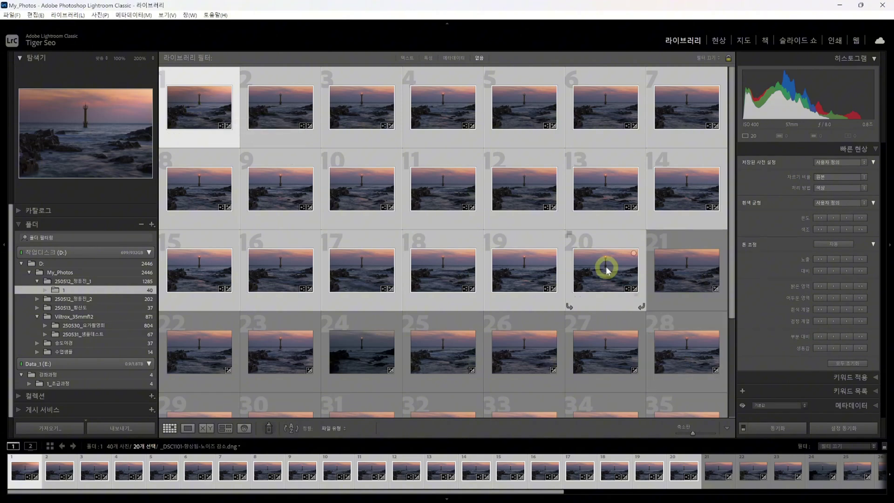
right_click(201, 106)
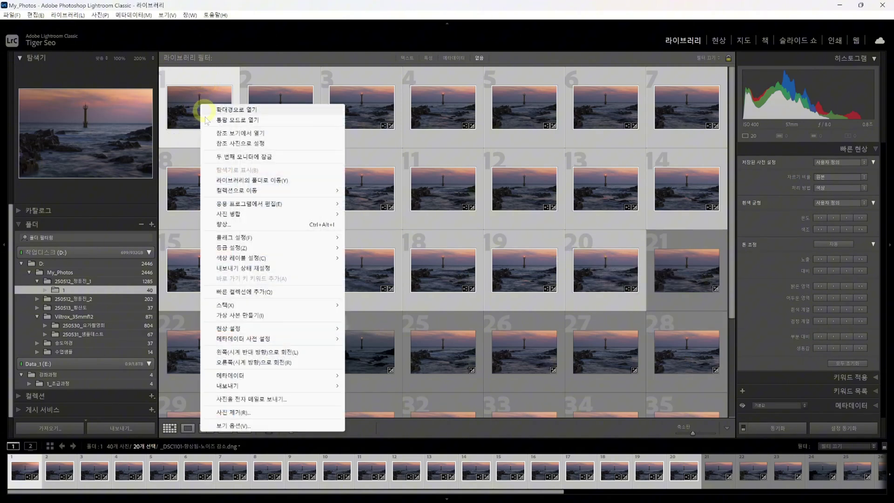
mouse_move(247, 210)
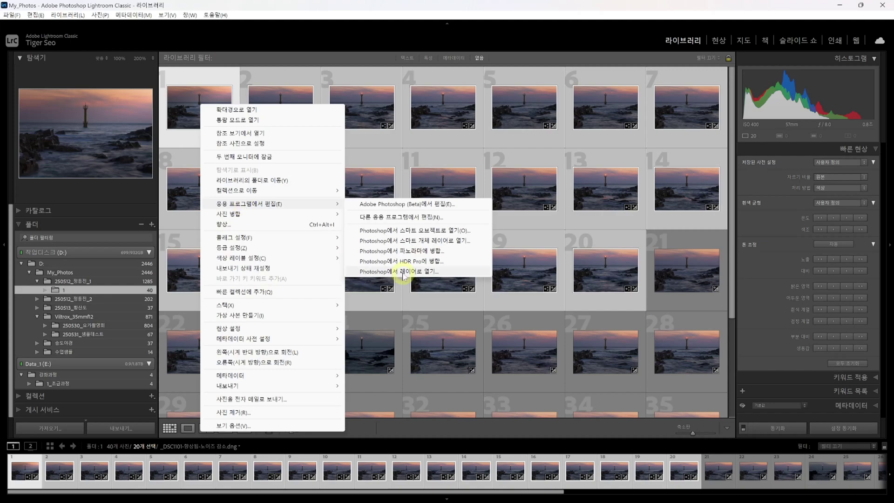
click(403, 272)
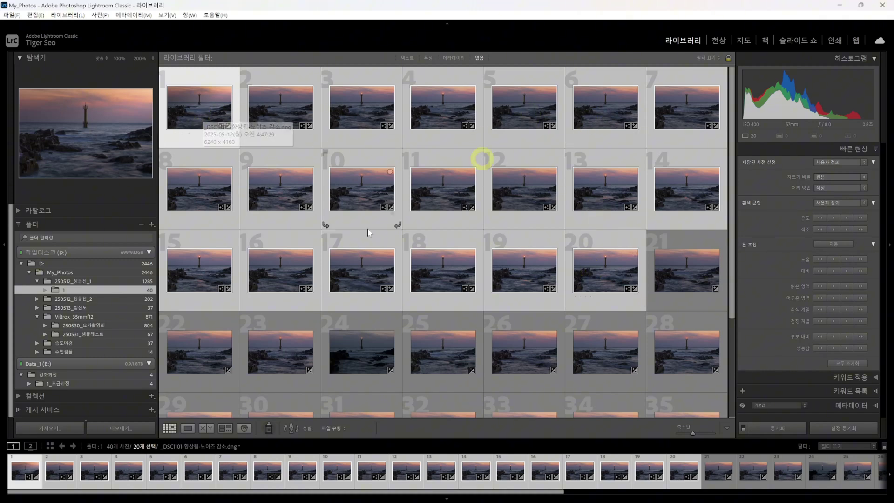
right_click(223, 104)
mouse_move(293, 329)
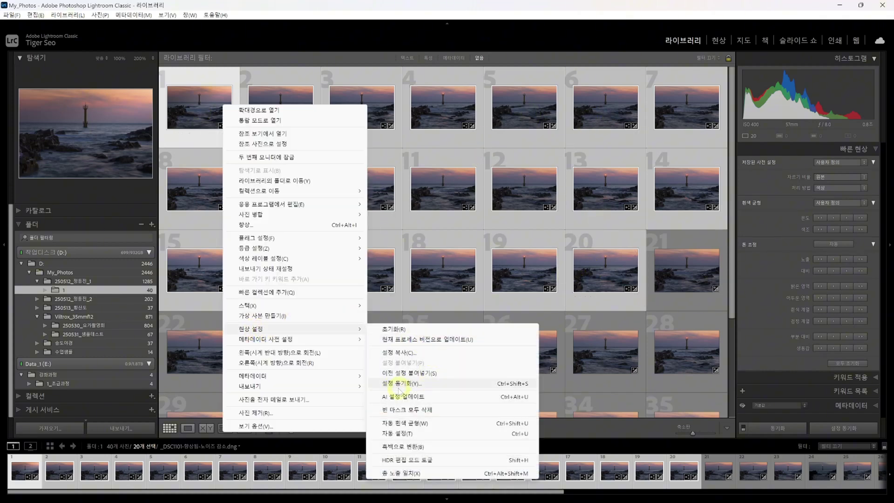
click(343, 60)
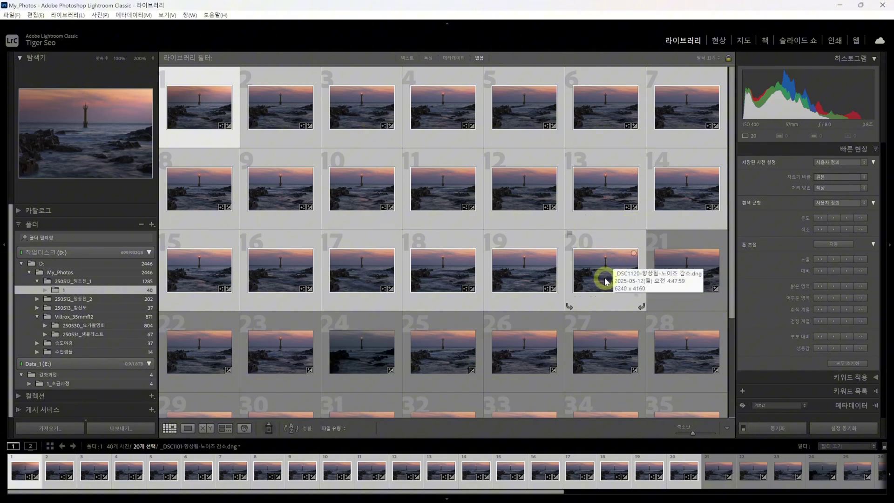
Switch to Photoshop, select all 20 photo layers and reverse their stacking order so _DSC1120 is on top.
click(839, 6)
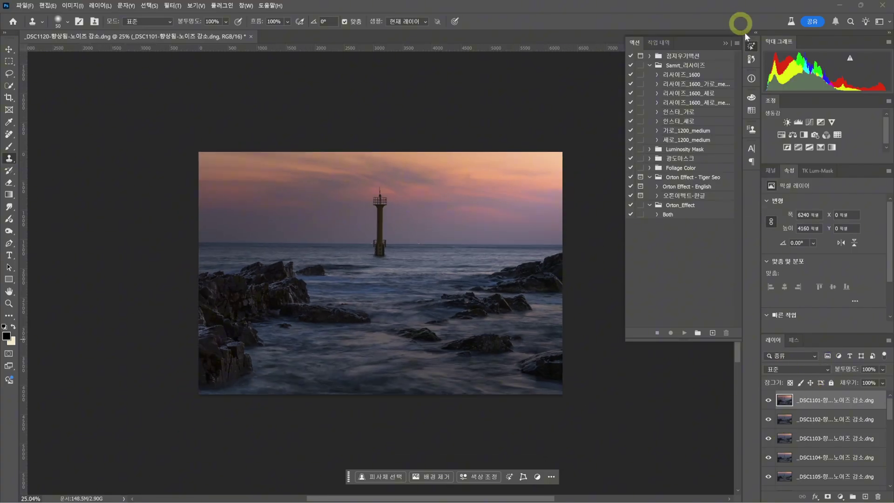
click(750, 45)
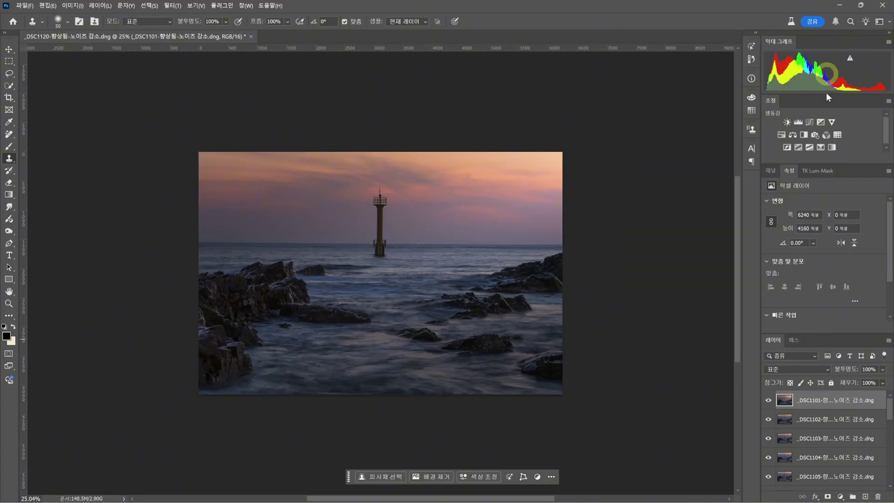
scroll(820, 405, down, 3)
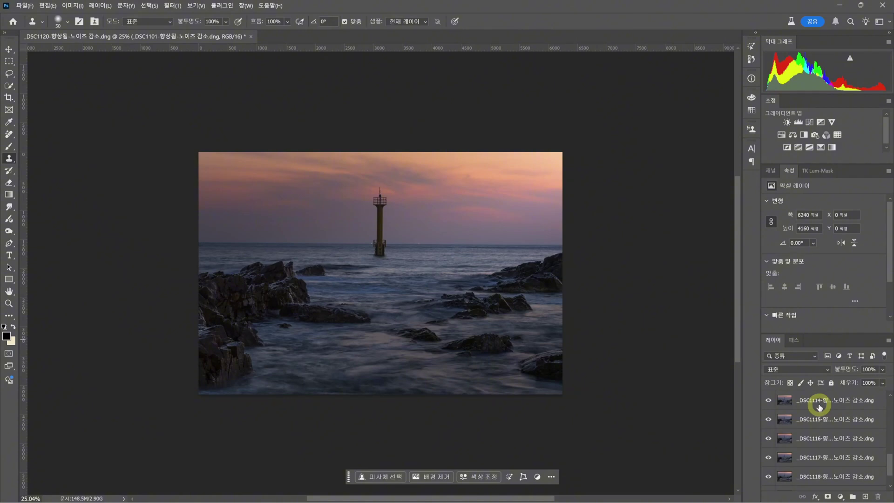
scroll(844, 464, up, 4)
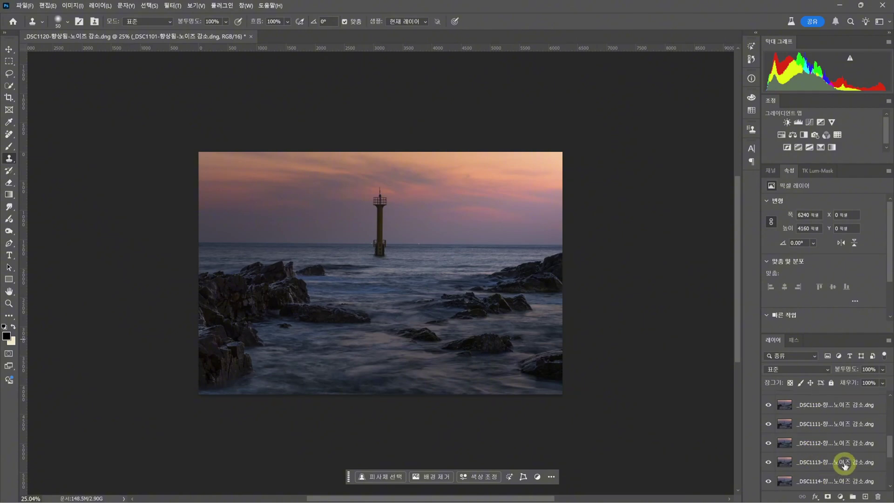
shift+click(844, 464)
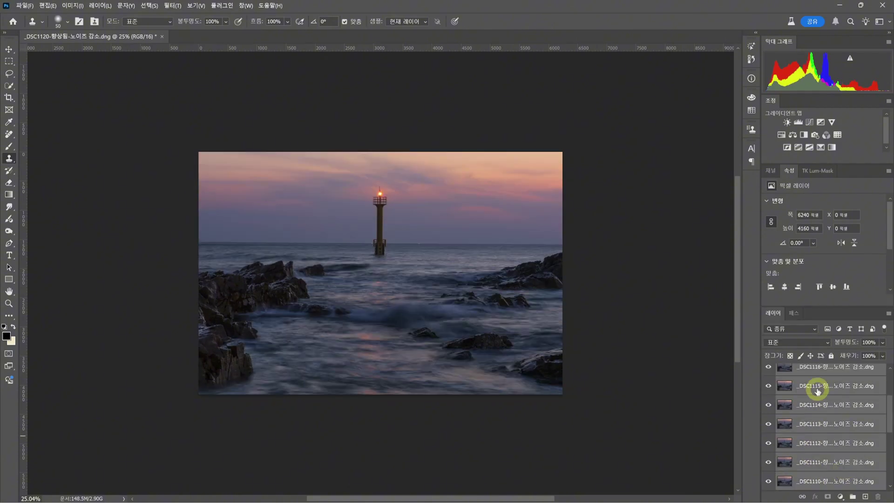
scroll(818, 391, up, 4)
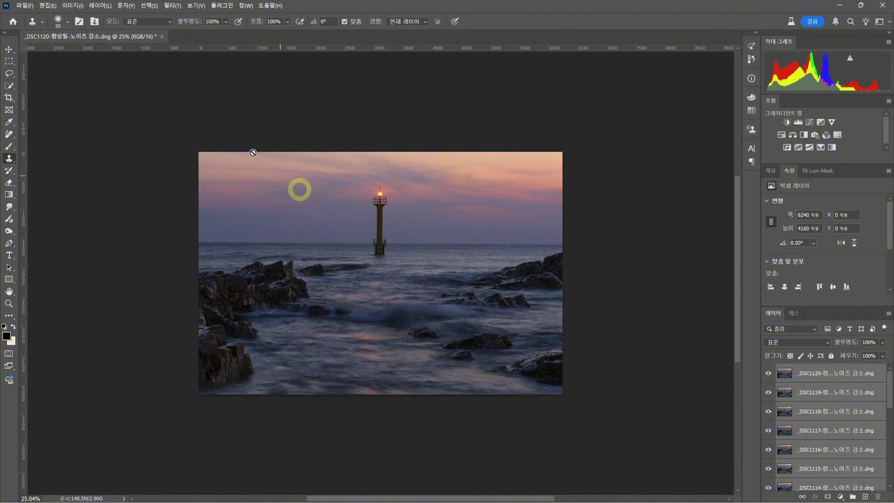
Auto-align all the selected layers using the Auto projection.
click(46, 6)
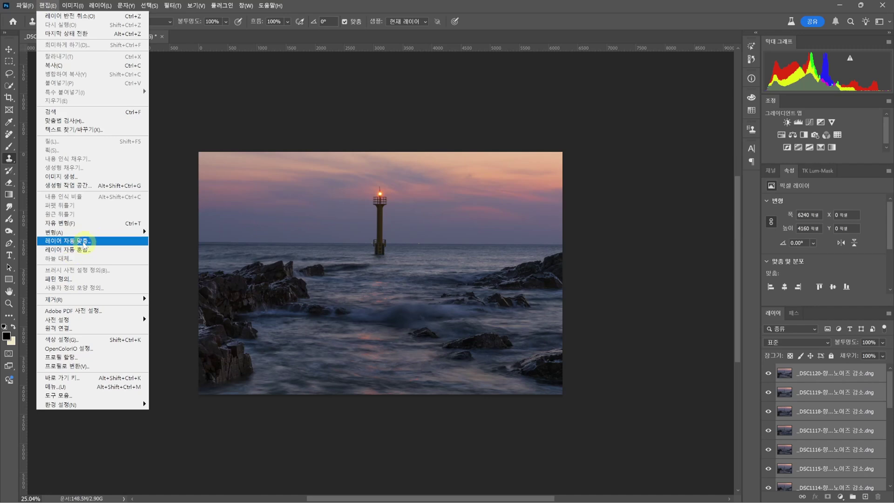
click(83, 241)
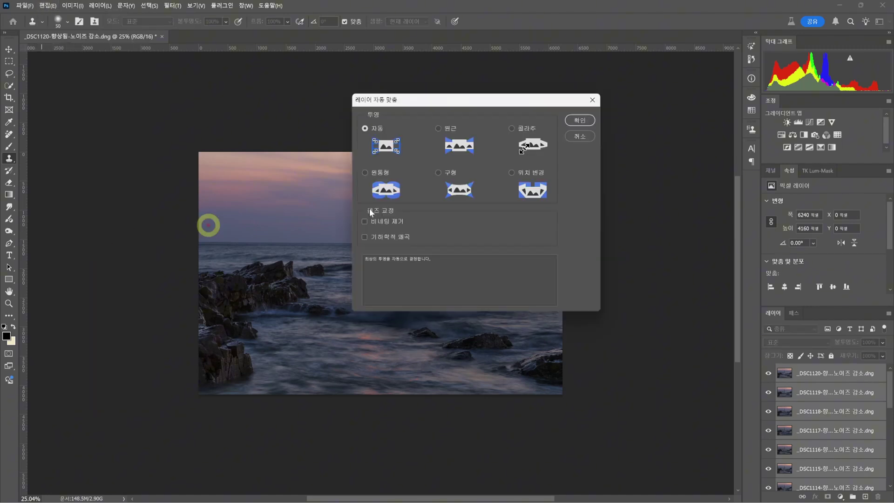
click(580, 121)
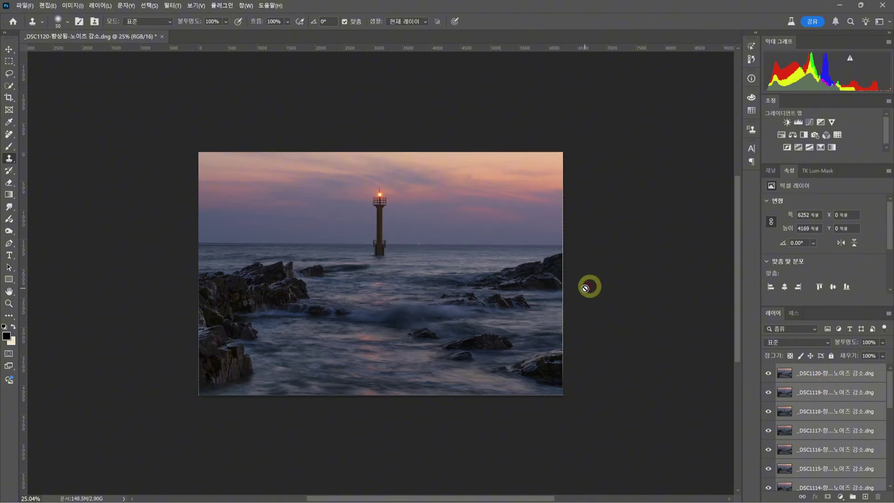
Examine the edges of the aligned image at different magnifications.
key(z)
drag(561, 286, 317, 313)
key(space)
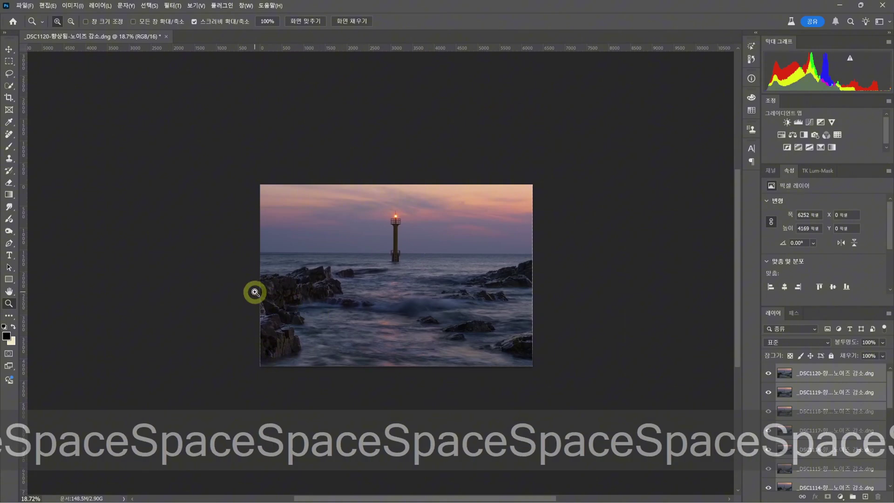
mouse_move(253, 291)
mouse_down()
mouse_move(289, 279)
mouse_move(265, 289)
mouse_up()
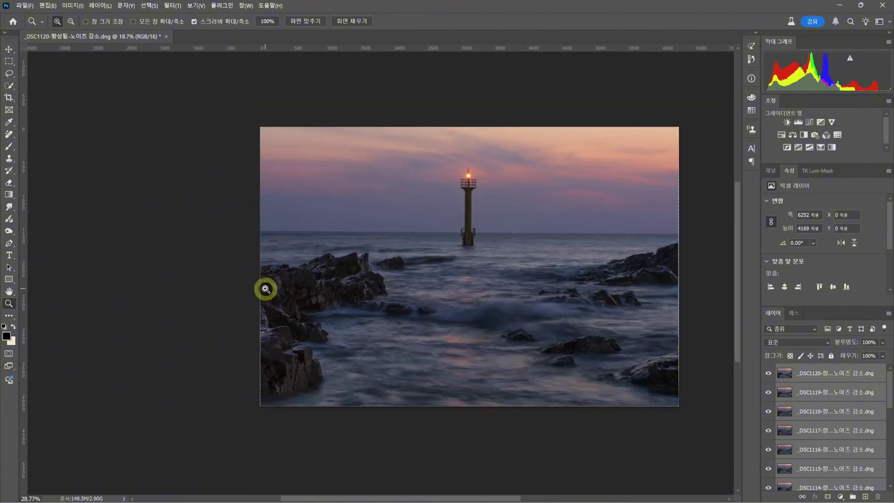
key(space)
mouse_move(432, 260)
mouse_down()
mouse_move(392, 259)
mouse_move(431, 261)
mouse_up()
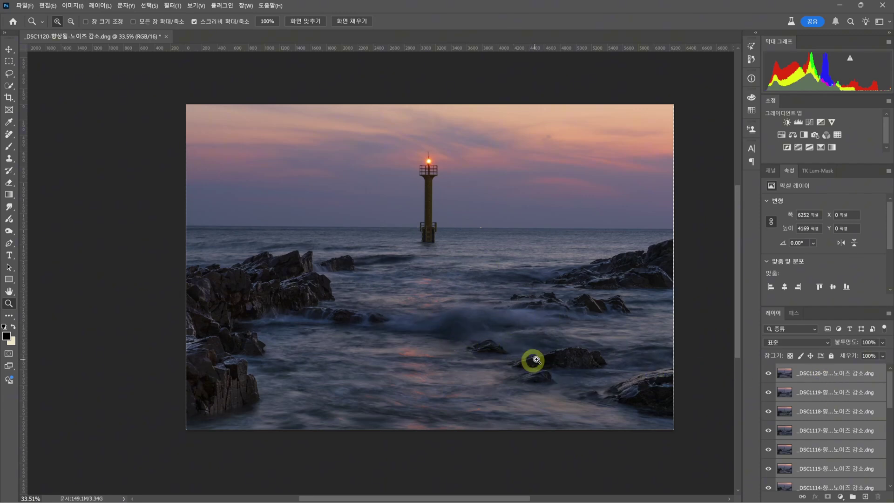
Hide every layer except the bottom one, _DSC1101.
scroll(809, 399, down, 1)
scroll(808, 399, up, 7)
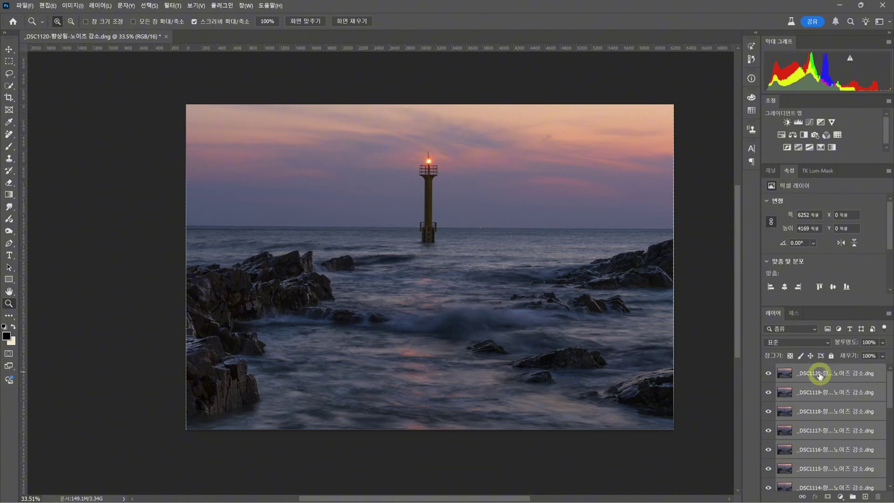
click(768, 374)
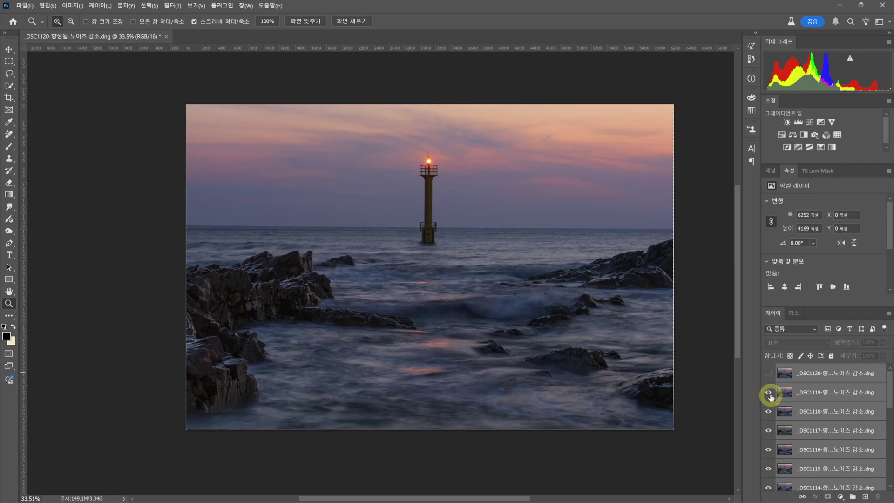
click(769, 392)
click(768, 412)
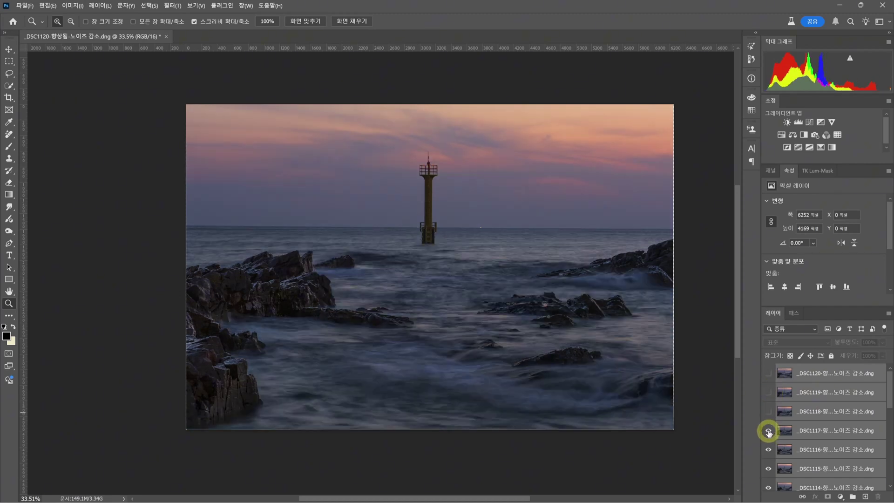
drag(768, 433, 768, 500)
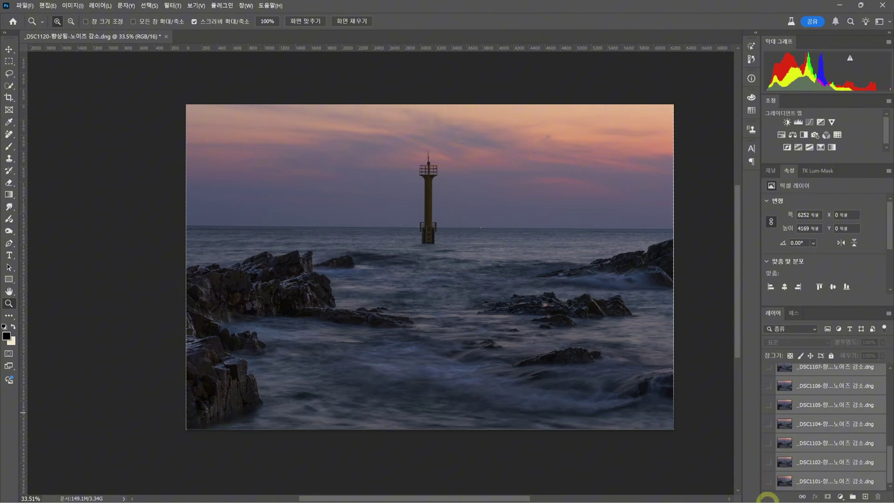
click(768, 486)
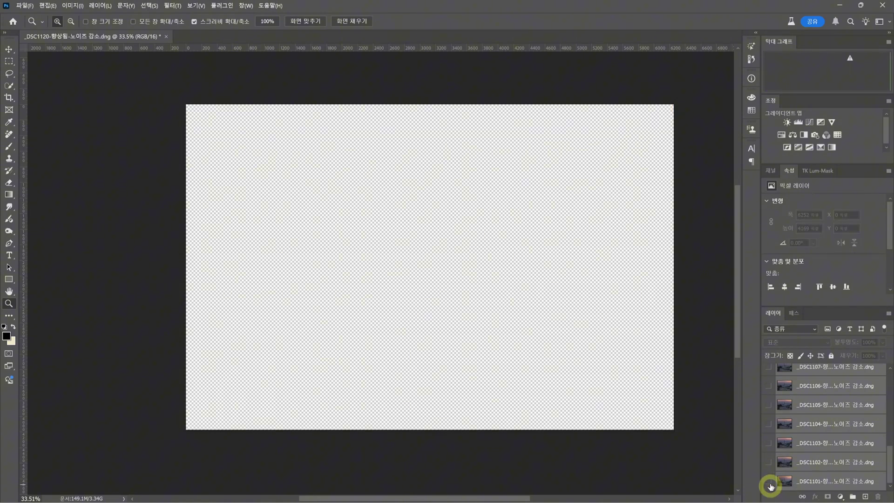
click(768, 481)
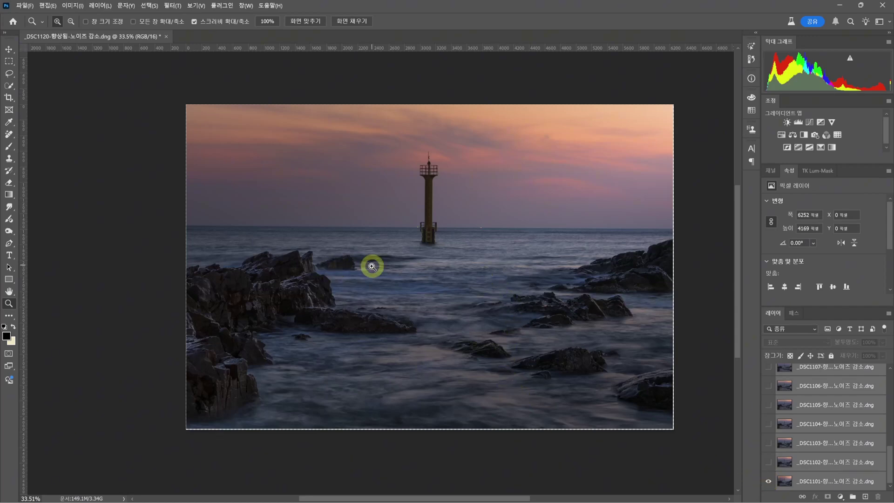
Compare the waves of _DSC1102 with _DSC1101 by toggling its visibility, and leave _DSC1102 shown.
mouse_move(393, 257)
mouse_down()
mouse_move(426, 246)
mouse_move(391, 257)
mouse_up()
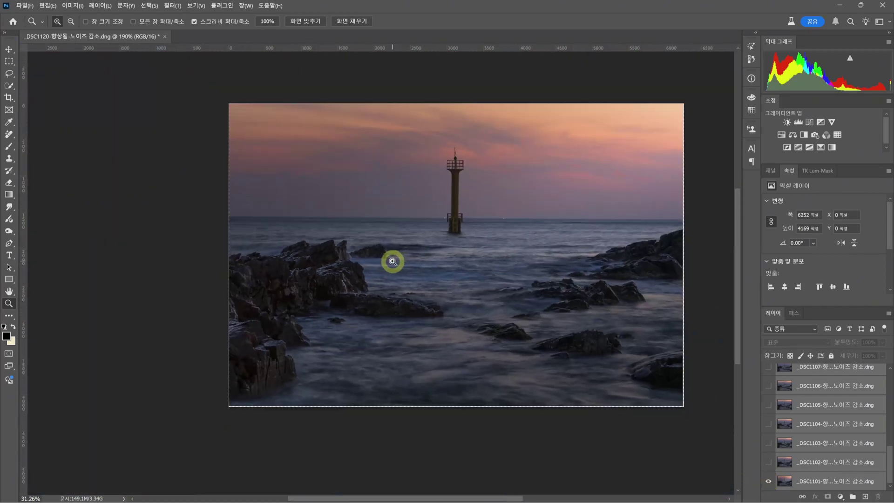
key(space)
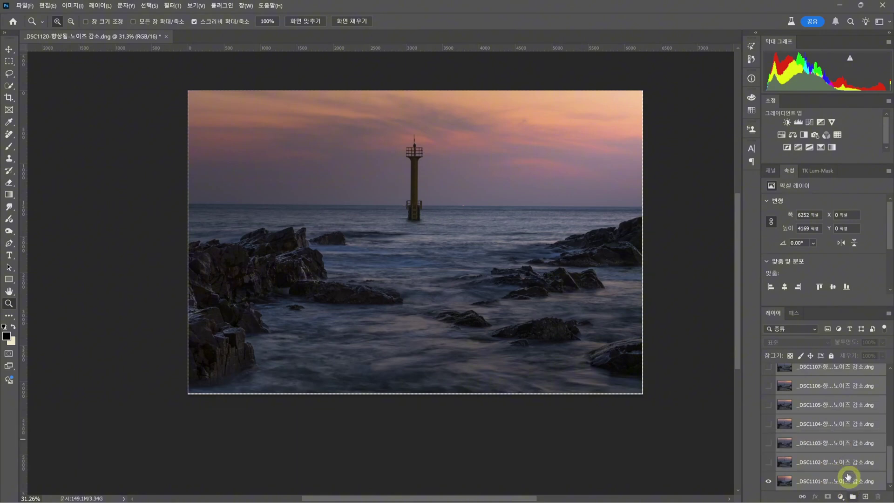
click(768, 462)
click(768, 464)
mouse_move(452, 354)
mouse_down()
mouse_move(425, 361)
mouse_move(512, 265)
mouse_move(452, 370)
mouse_up()
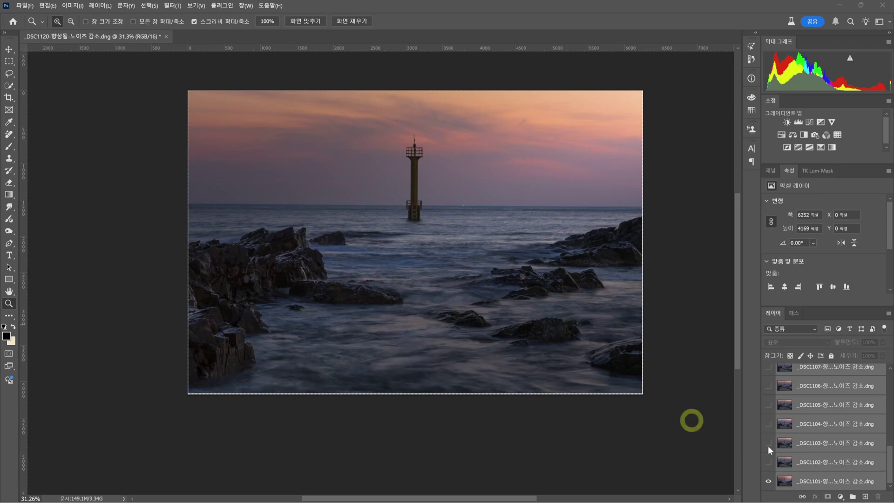
click(769, 462)
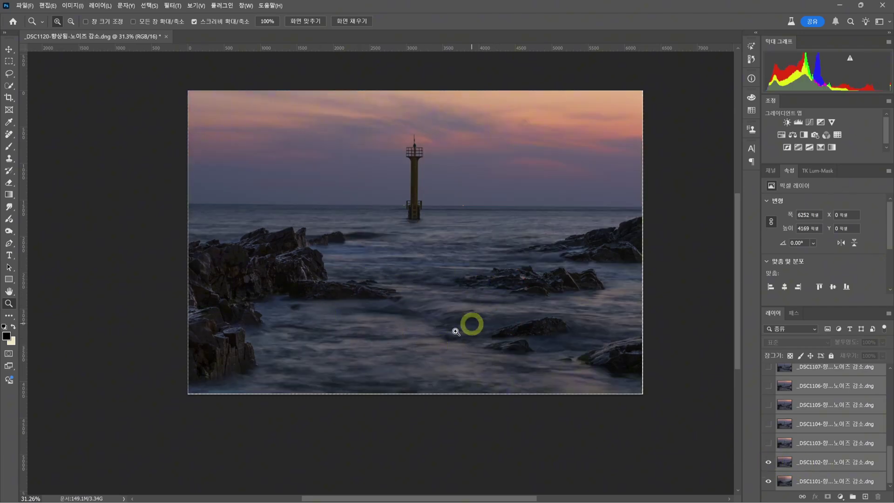
click(768, 462)
click(769, 462)
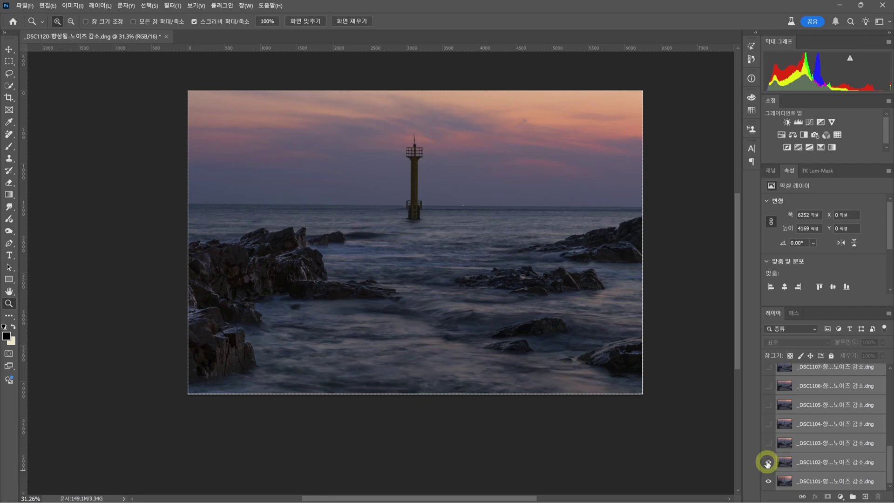
Add a black layer mask to the _DSC1102 layer and take the Brush tool at 100% opacity.
click(827, 463)
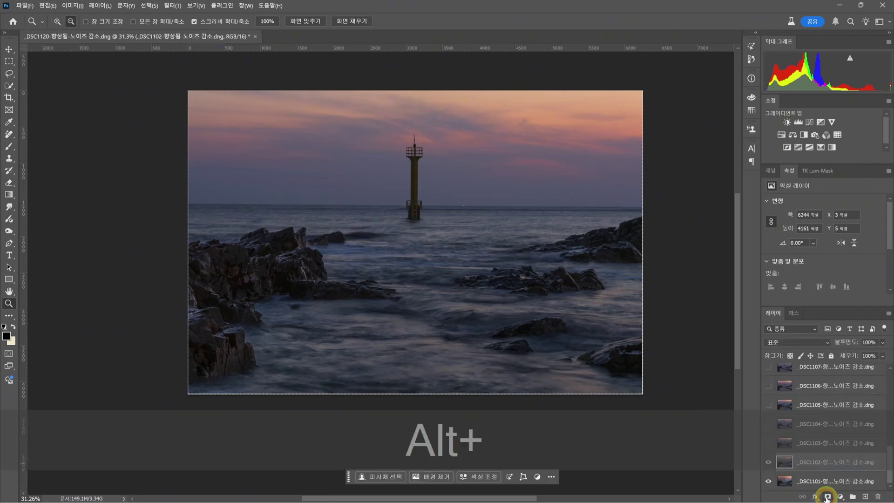
alt+click(827, 496)
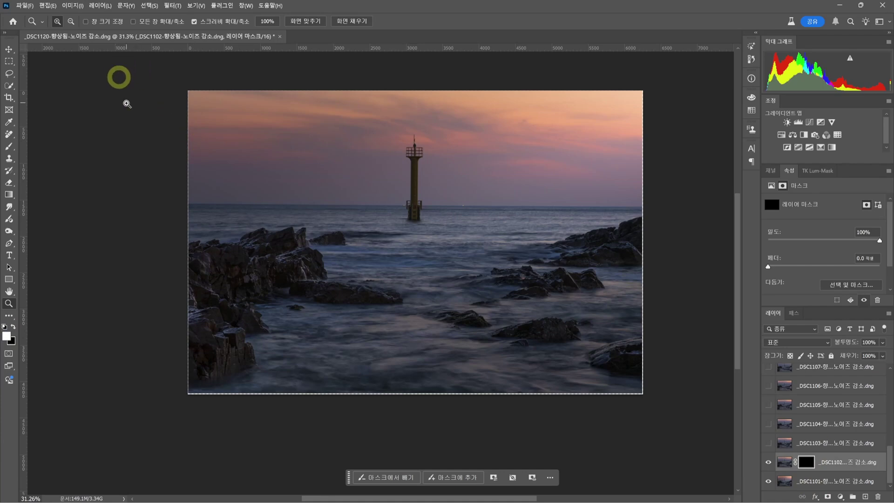
key(b)
click(231, 21)
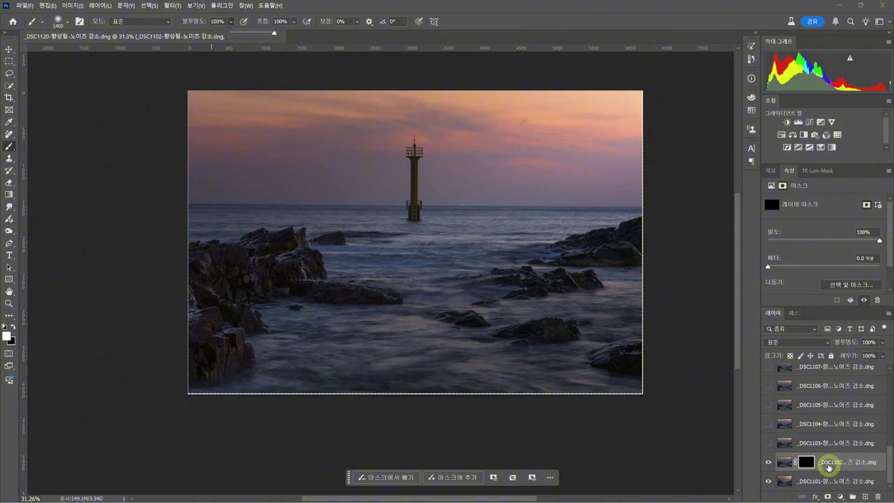
Paint white on the _DSC1102 layer mask with a size-600 brush over the small central rock and the water beside it.
click(806, 466)
key(bracketleft)
key(bracketleft)
key(bracketleft)
key(bracketleft)
key(bracketleft)
key(bracketleft)
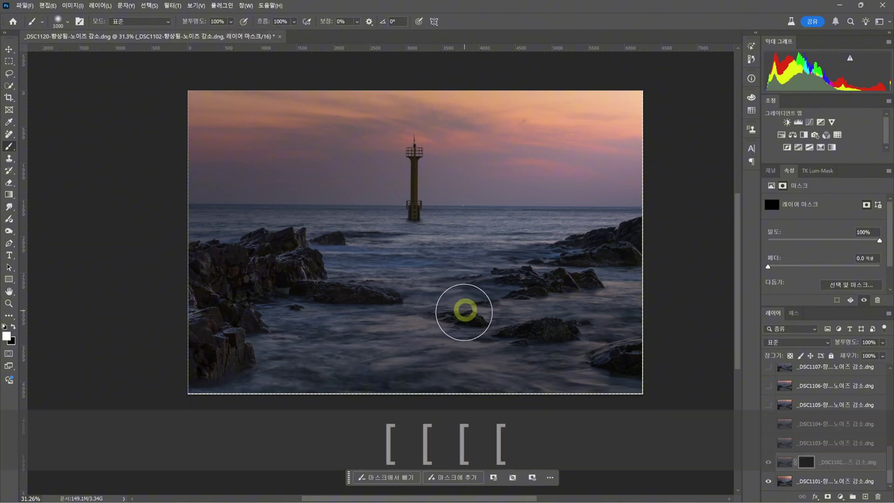
key(bracketleft)
key(bracketleft)
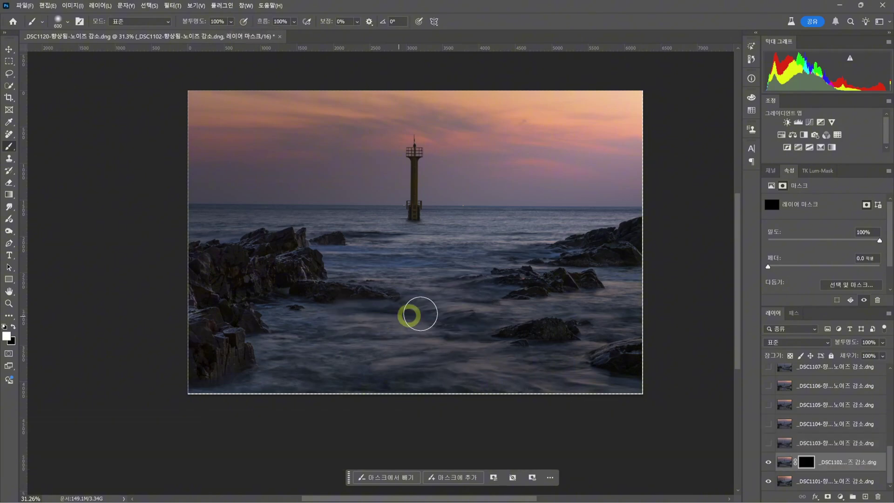
mouse_move(423, 310)
mouse_down()
mouse_move(509, 319)
mouse_move(355, 323)
mouse_up()
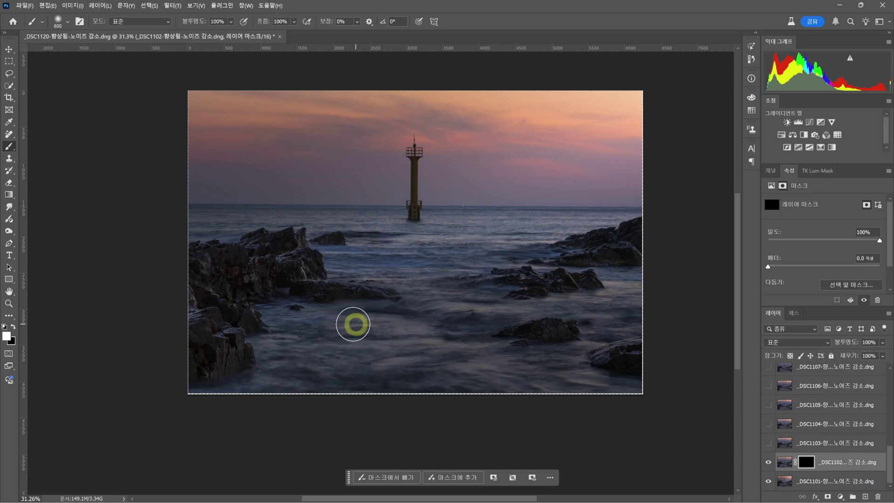
Compare the image with and without the masked _DSC1102 waves, leaving the layer shown.
click(768, 464)
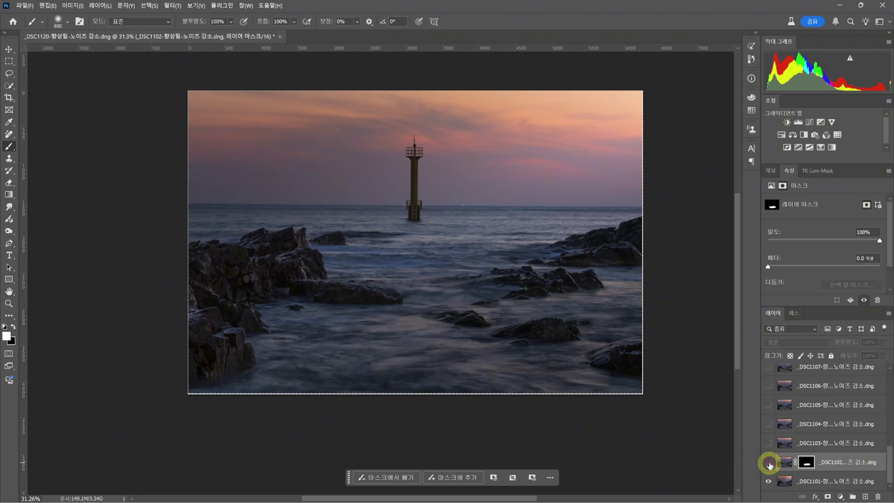
click(768, 464)
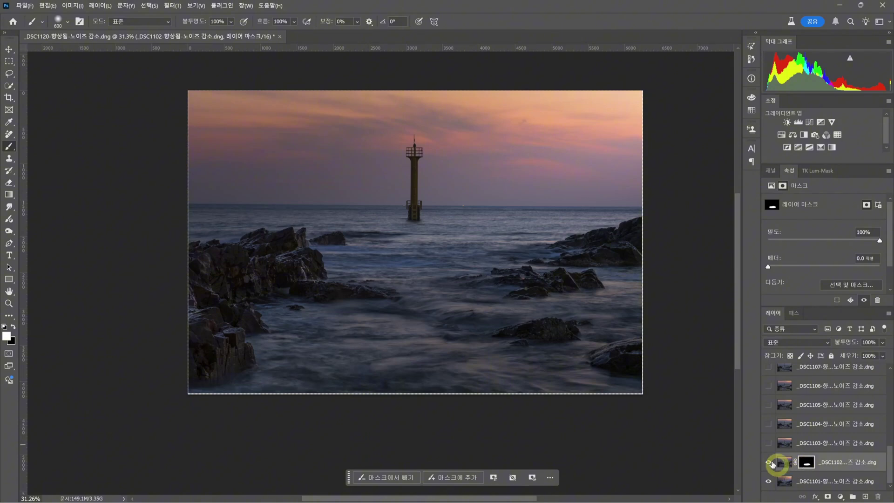
click(768, 463)
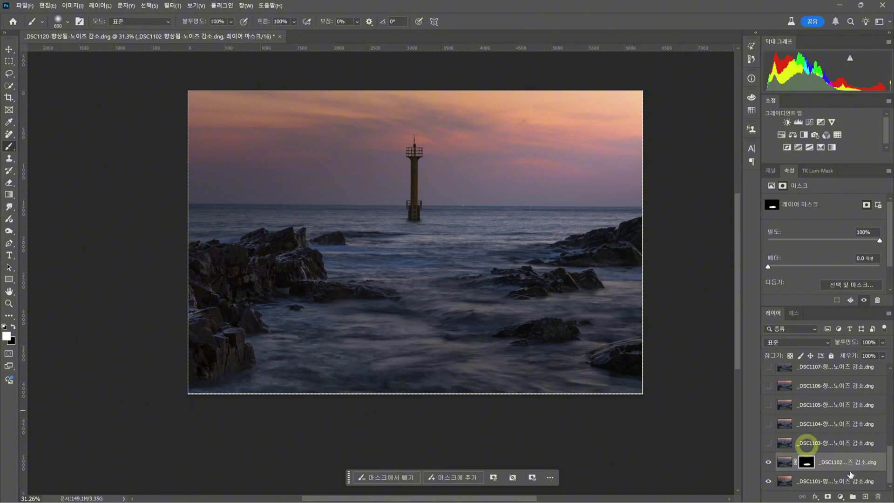
click(768, 464)
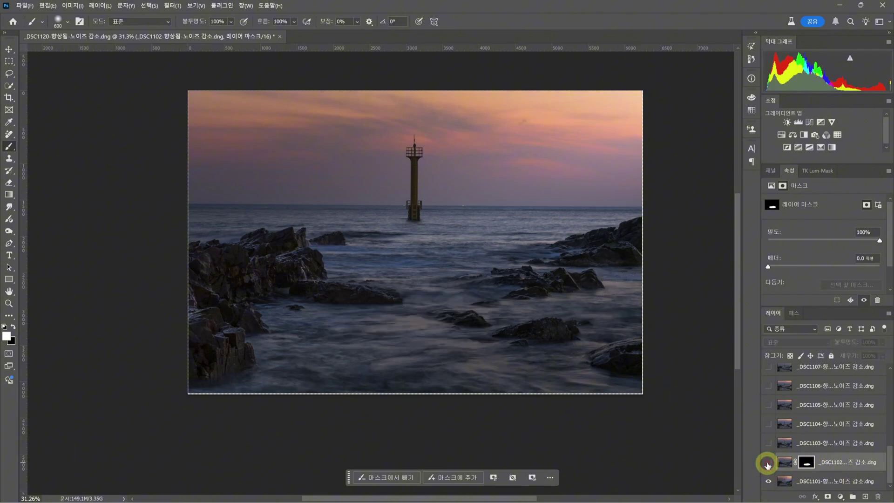
click(768, 462)
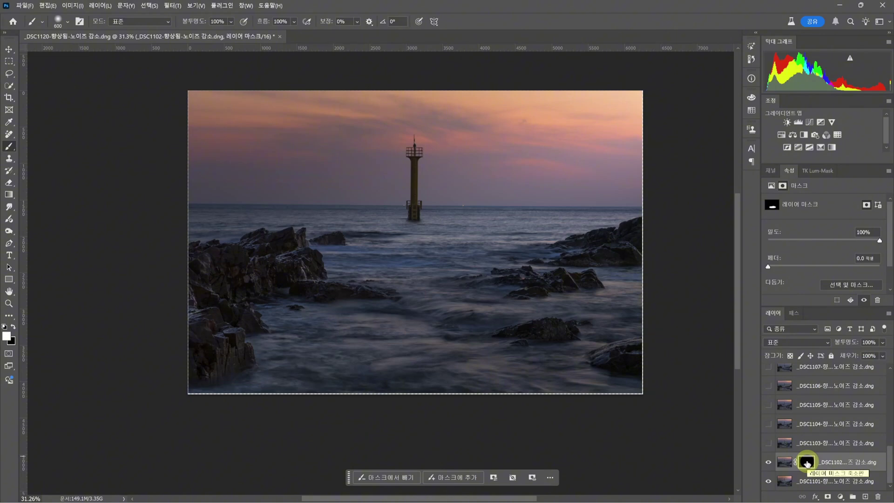
Invert the _DSC1102 layer mask back and forth to compare both versions, ending on the mostly black mask.
key(ctrl+i)
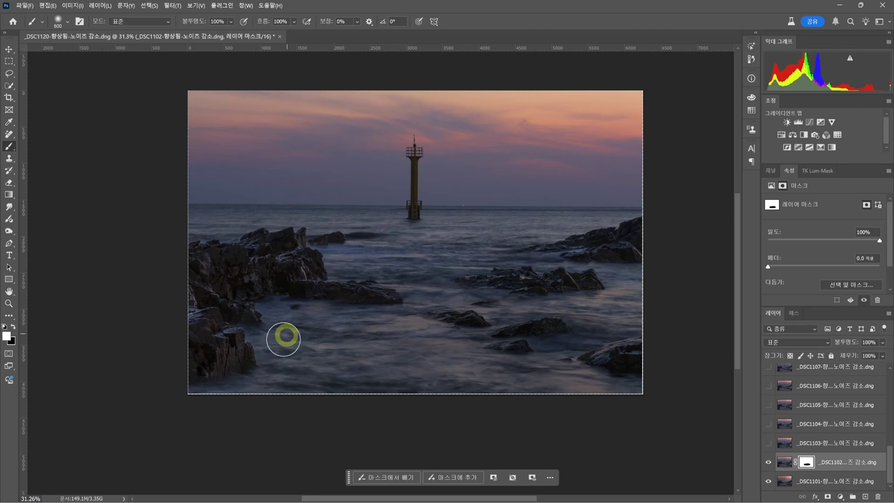
key(ctrl+i)
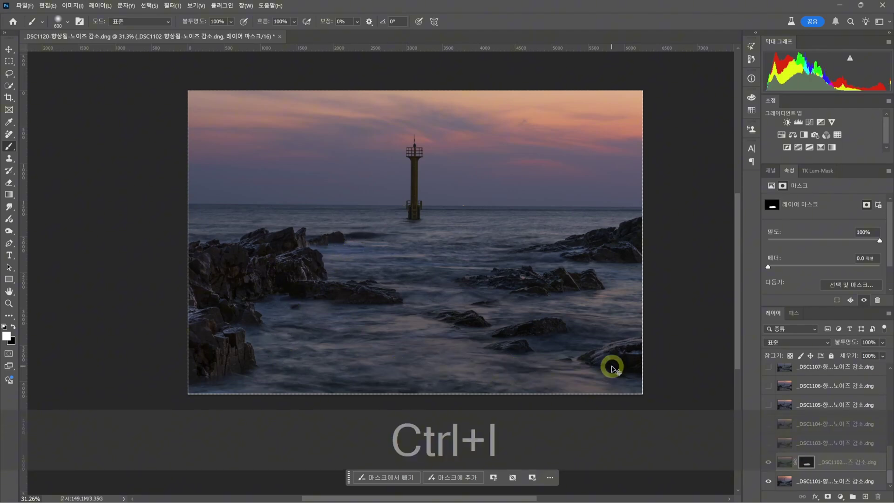
key(ctrl+i)
key(ctrl+i)
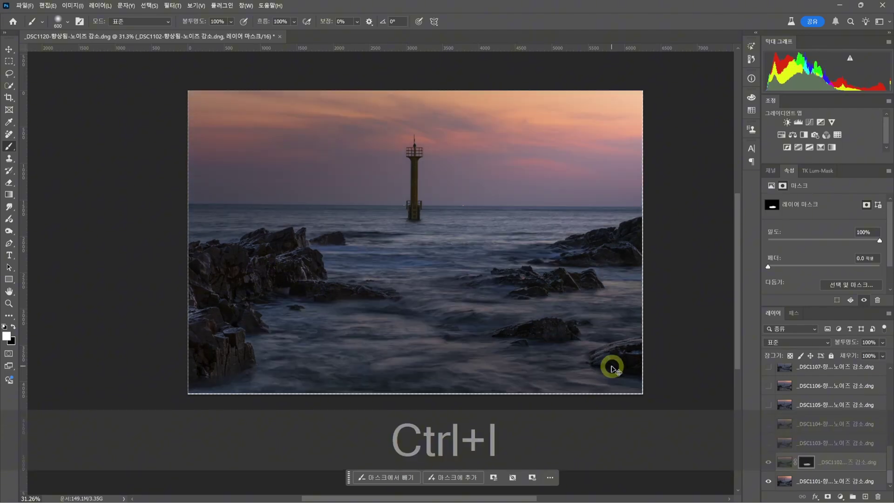
key(ctrl+i)
key(ctrl+i)
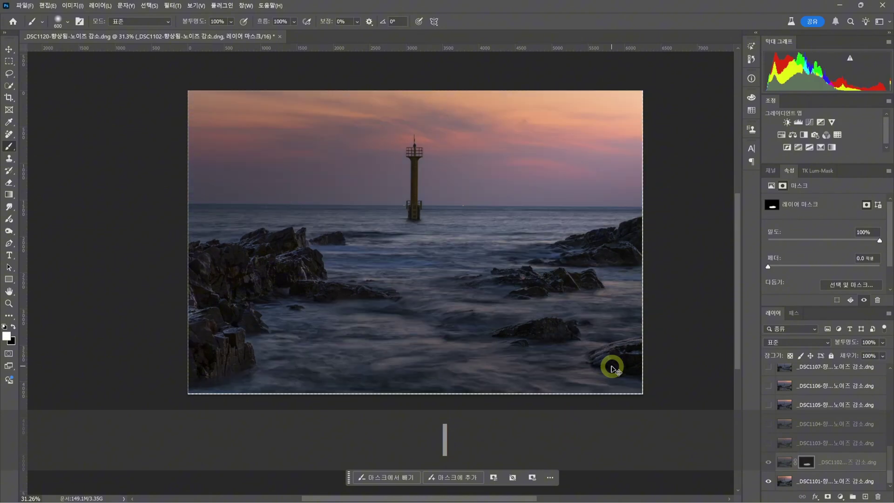
key(ctrl+i)
key(ctrl+i)
key(ctrl+i)
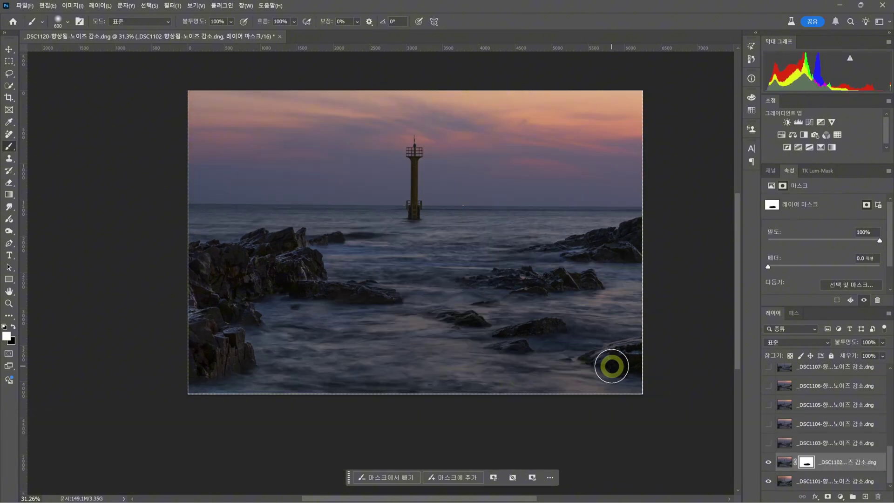
key(ctrl+i)
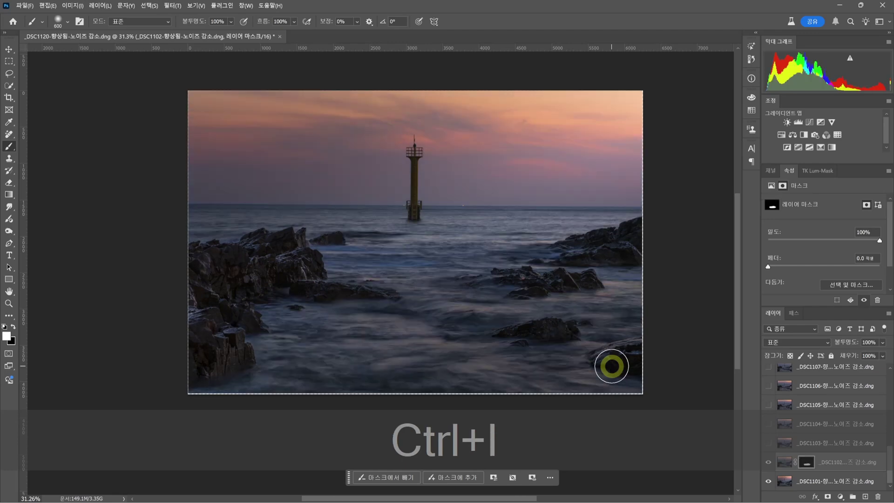
Compare the waves of _DSC1103 with the blended layers below by toggling its visibility, and leave _DSC1103 shown.
click(768, 443)
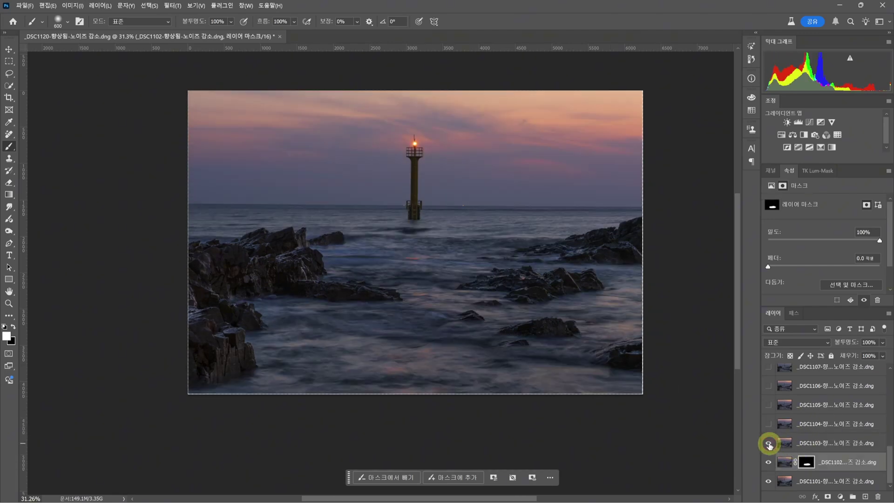
click(768, 444)
click(768, 444)
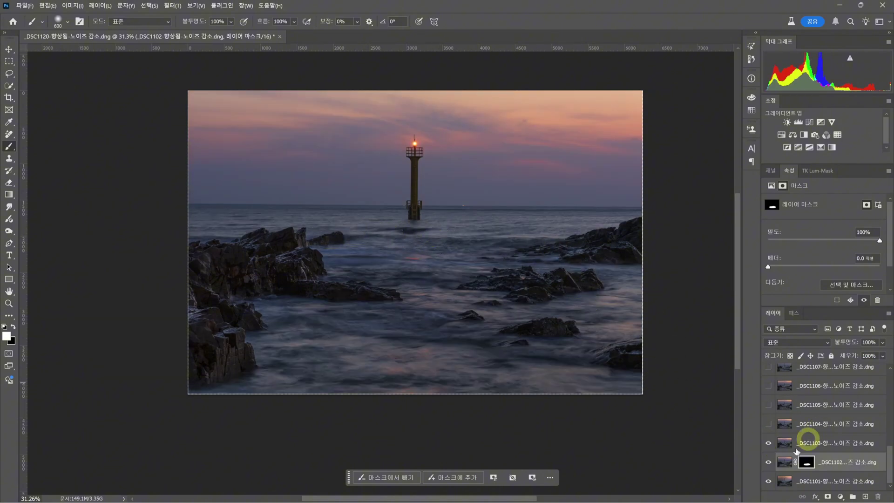
click(769, 442)
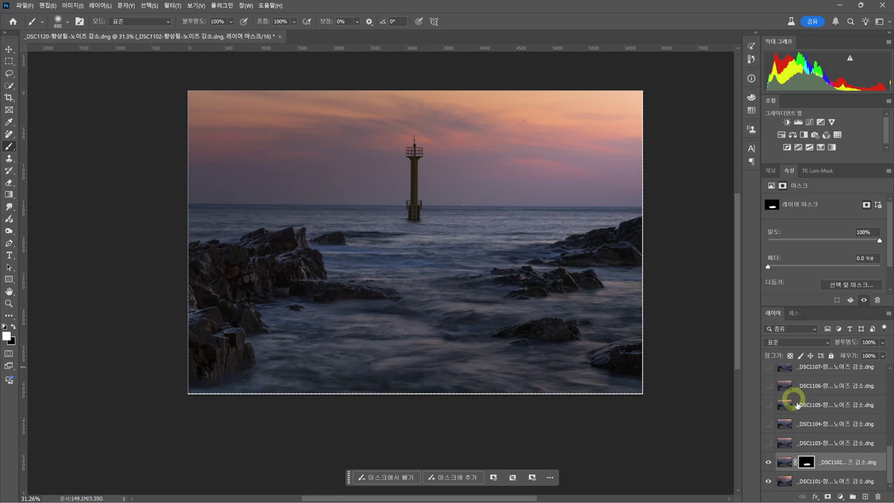
click(769, 442)
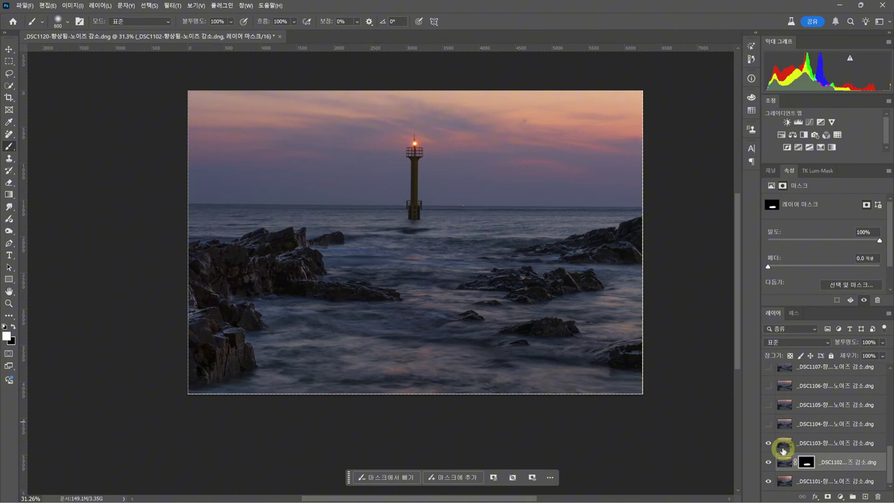
Add a black layer mask to _DSC1103 and brush white across the foreground water and the more distant sea between the rocks.
click(816, 447)
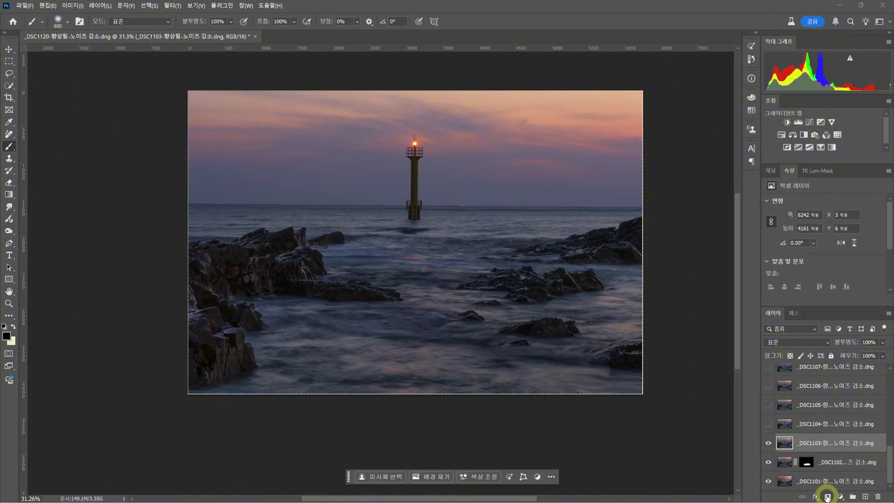
alt+click(827, 497)
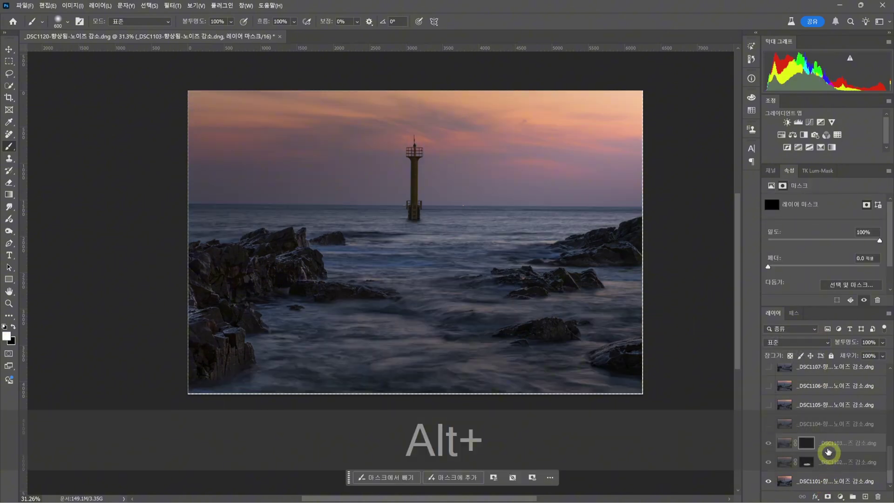
key(ctrl+i)
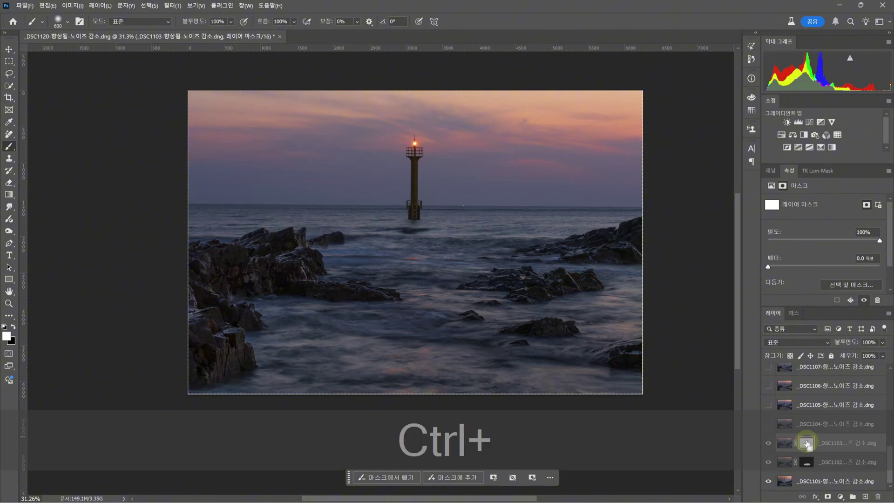
key(ctrl+i)
key(b)
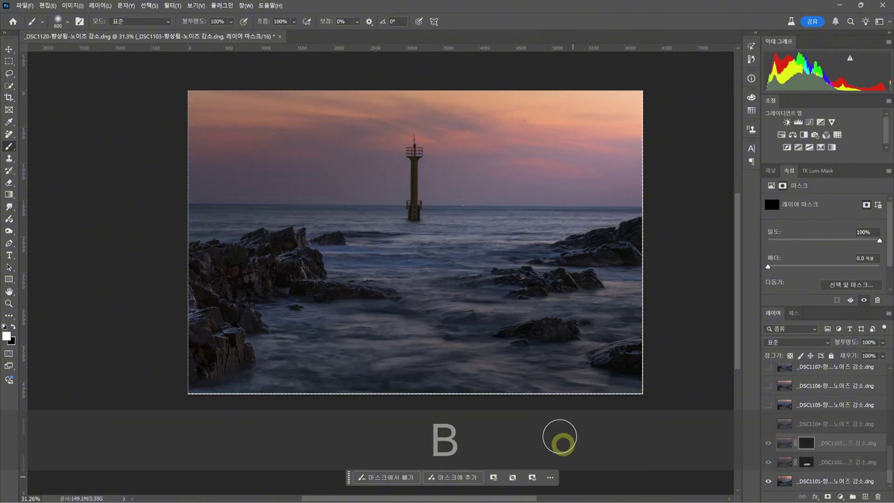
mouse_move(604, 350)
mouse_down()
mouse_move(478, 344)
mouse_move(566, 336)
mouse_move(517, 342)
mouse_move(511, 353)
mouse_move(311, 331)
mouse_move(238, 332)
mouse_move(290, 313)
mouse_move(304, 263)
mouse_move(261, 232)
mouse_move(388, 215)
mouse_move(106, 229)
mouse_move(90, 296)
mouse_up()
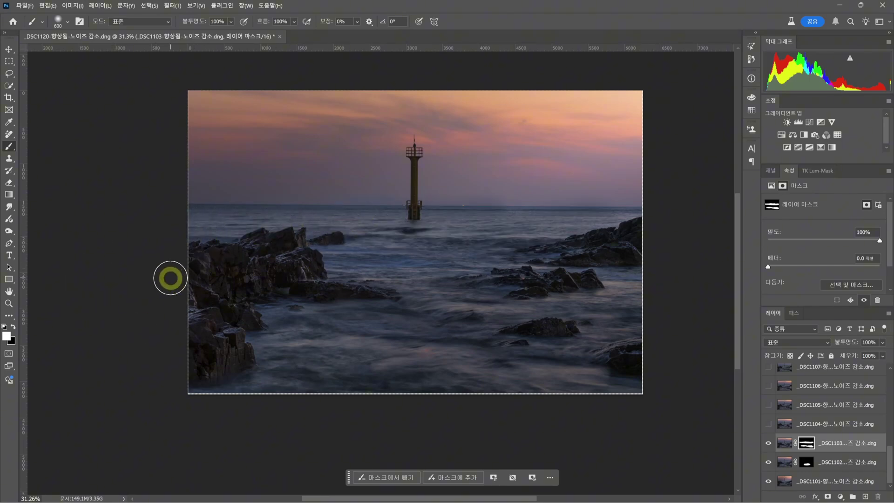
Check the masked _DSC1103 waves by toggling the layer's visibility, leaving it shown.
click(769, 443)
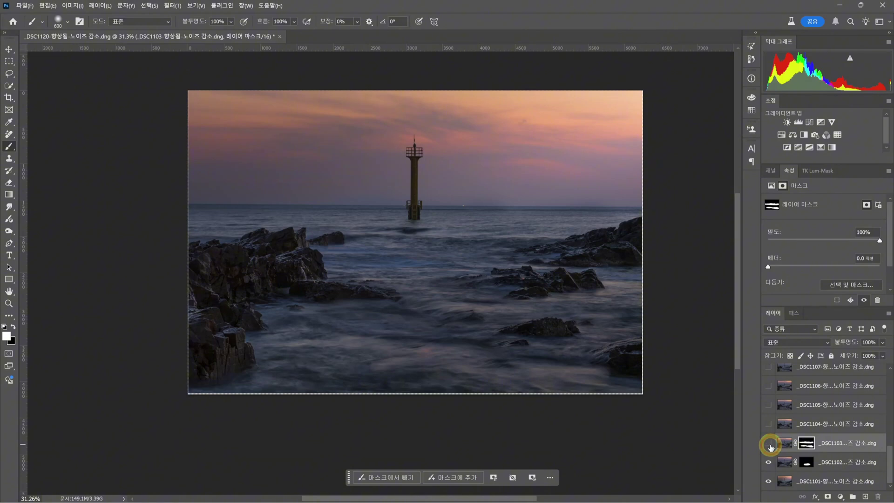
click(768, 443)
click(769, 443)
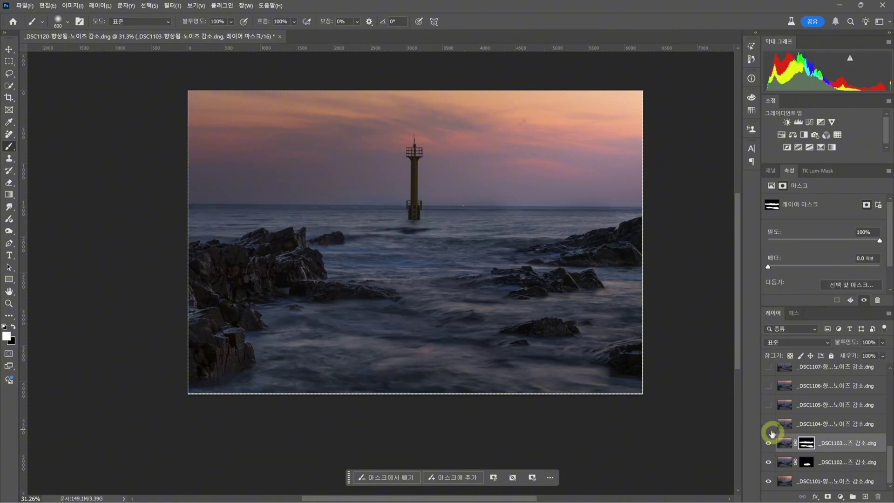
Show the _DSC1104 layer and compare its waves with the blended result by toggling its visibility.
click(768, 424)
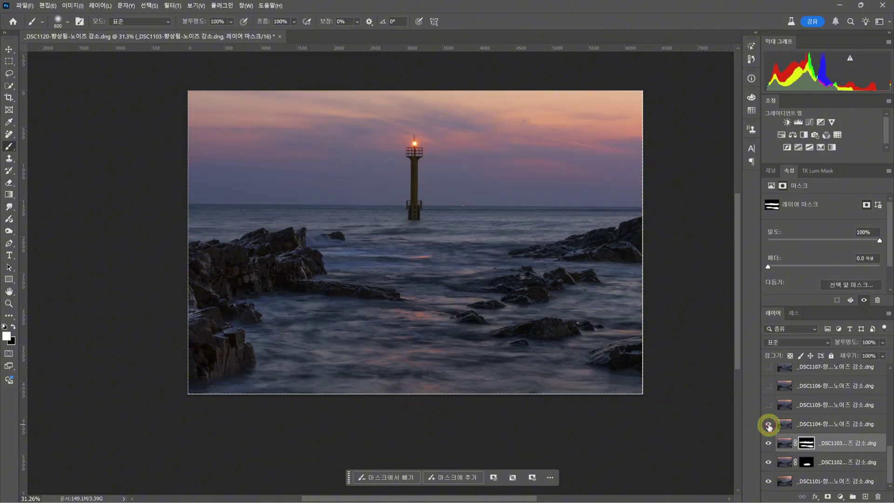
click(768, 424)
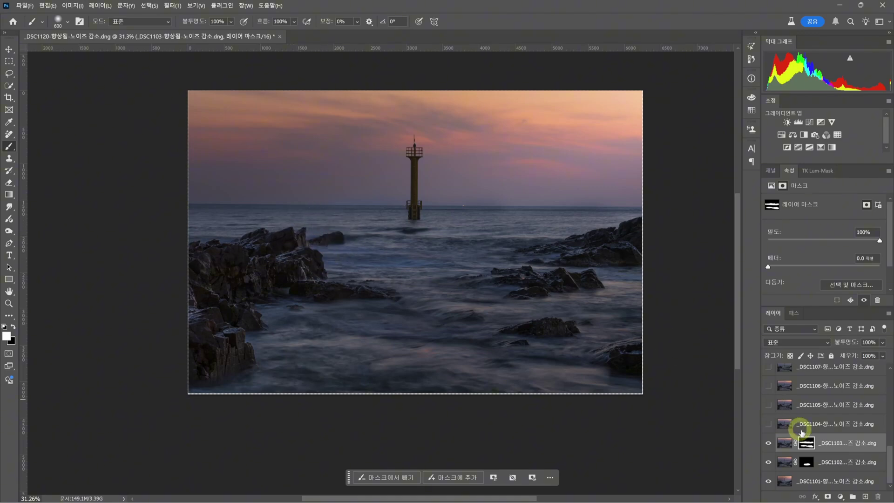
click(768, 424)
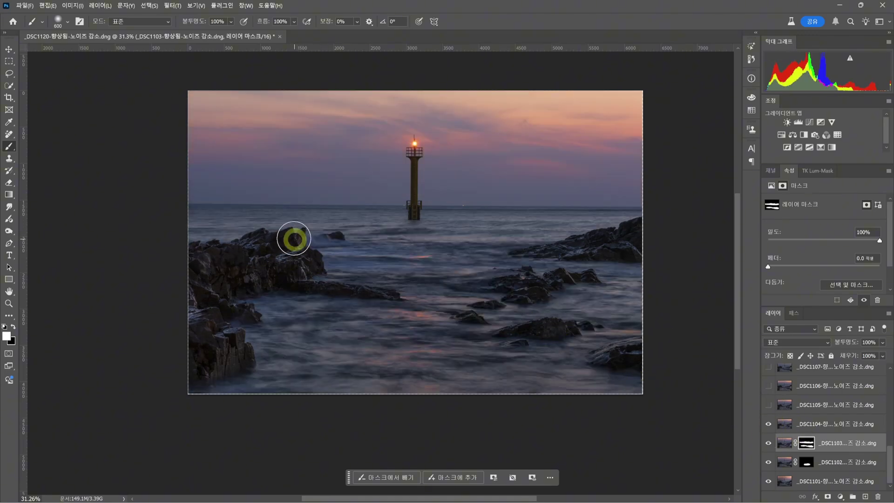
click(767, 424)
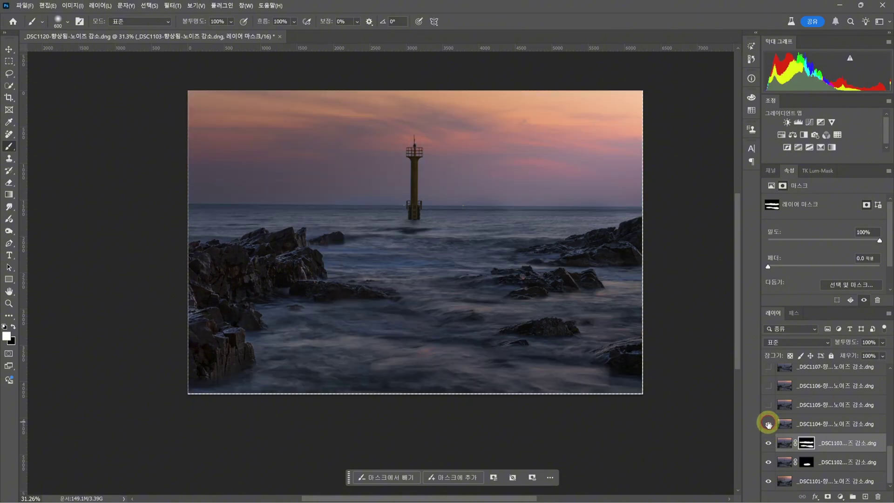
click(768, 424)
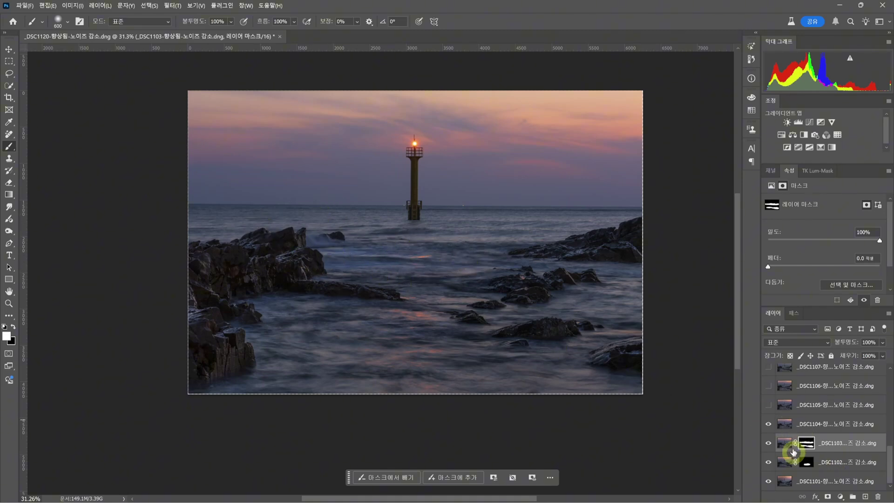
Add a black layer mask to _DSC1104 and paint white with a size-300 brush over the small distant rock and the waves below the lighthouse.
click(809, 423)
alt+click(827, 497)
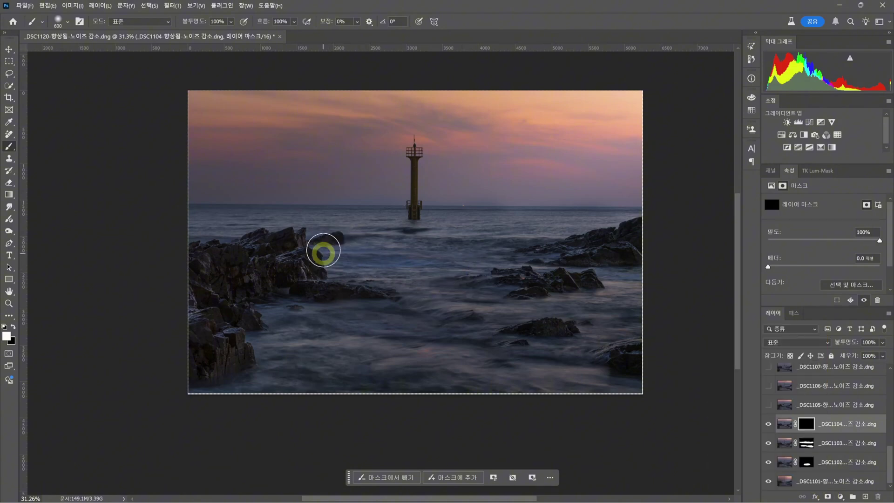
key(bracketleft)
key(bracketleft)
key(bracketleft)
mouse_move(310, 241)
mouse_down()
mouse_move(414, 242)
mouse_move(388, 256)
mouse_move(357, 261)
mouse_move(435, 246)
mouse_move(389, 235)
mouse_move(431, 229)
mouse_up()
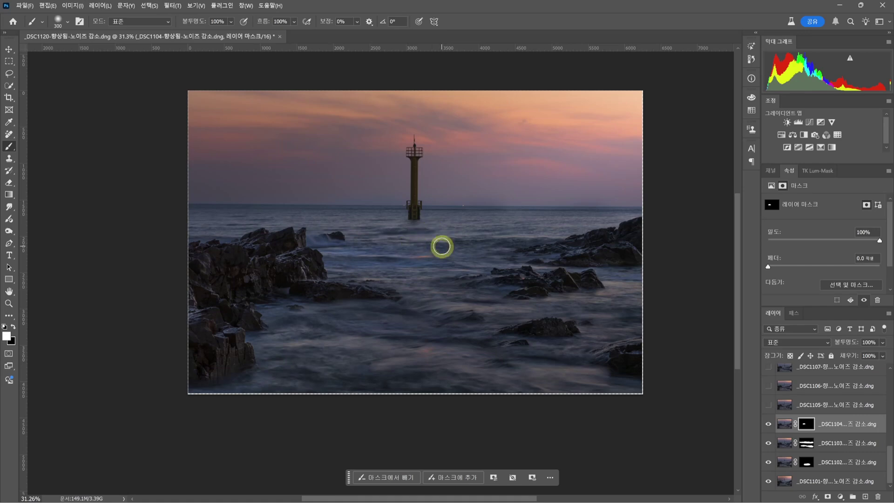
mouse_move(430, 263)
mouse_down()
mouse_move(450, 242)
mouse_move(446, 260)
mouse_up()
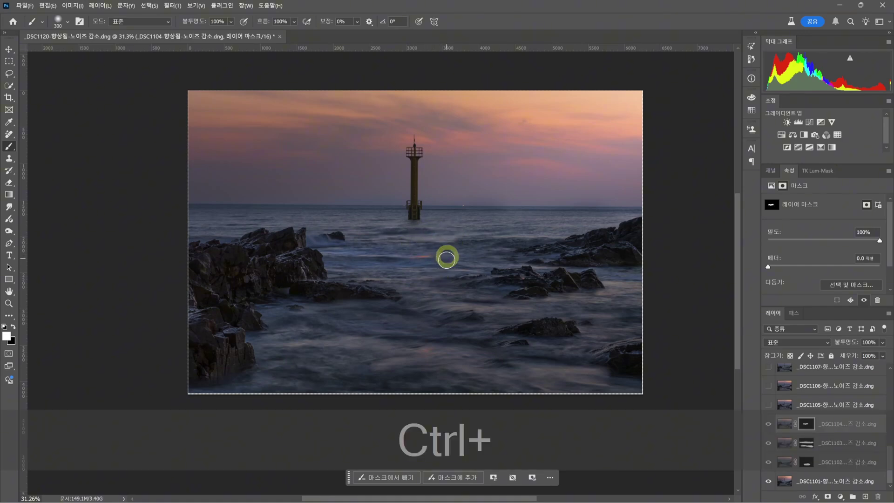
key(x)
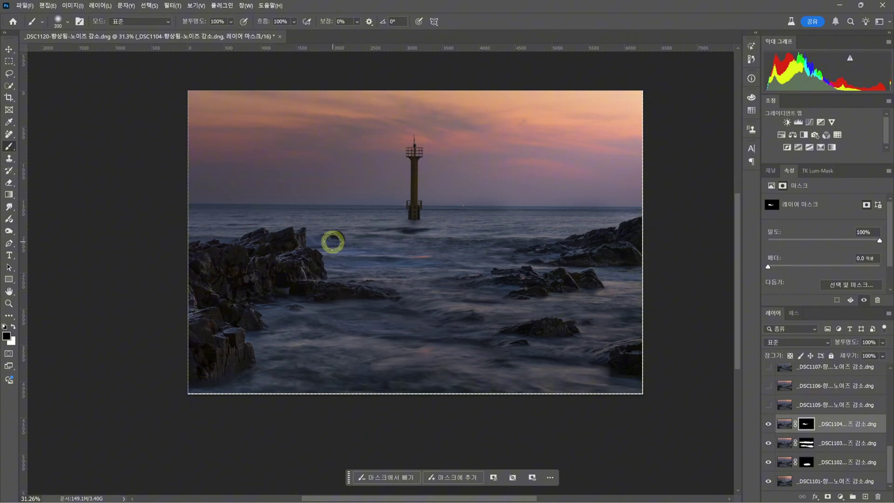
key(x)
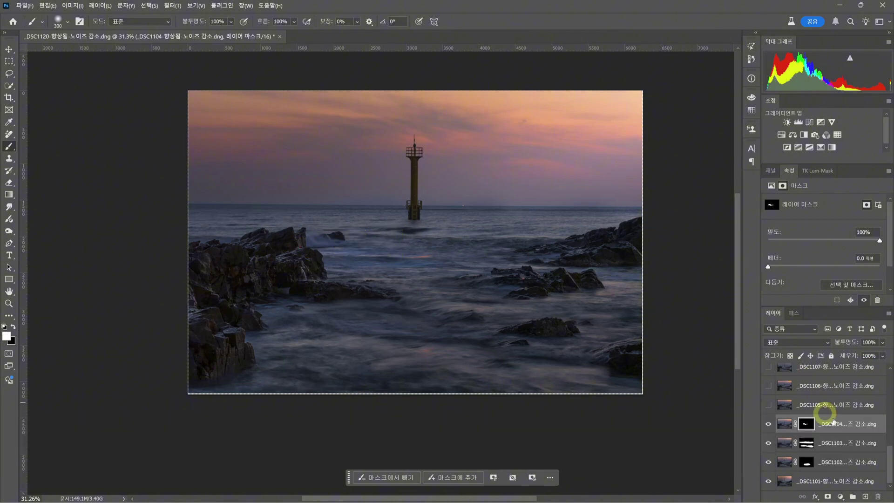
Compare the revealed and hidden parts of _DSC1104 by repeatedly inverting its layer mask, ending on the black version.
key(ctrl+i)
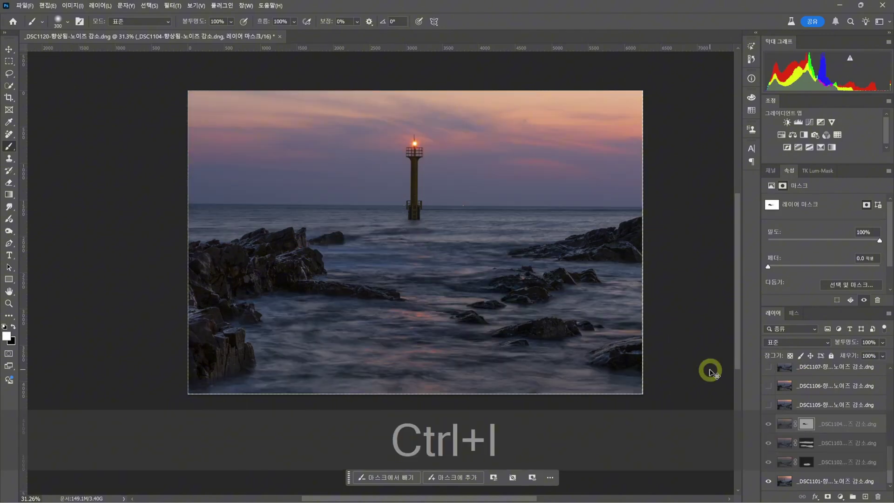
key(ctrl+i)
key(ctrl+i)
key(ctrl+i)
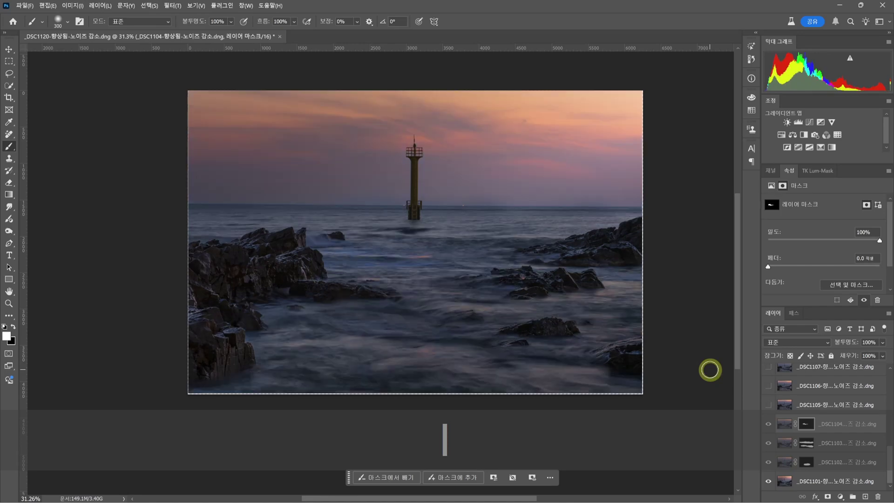
click(831, 423)
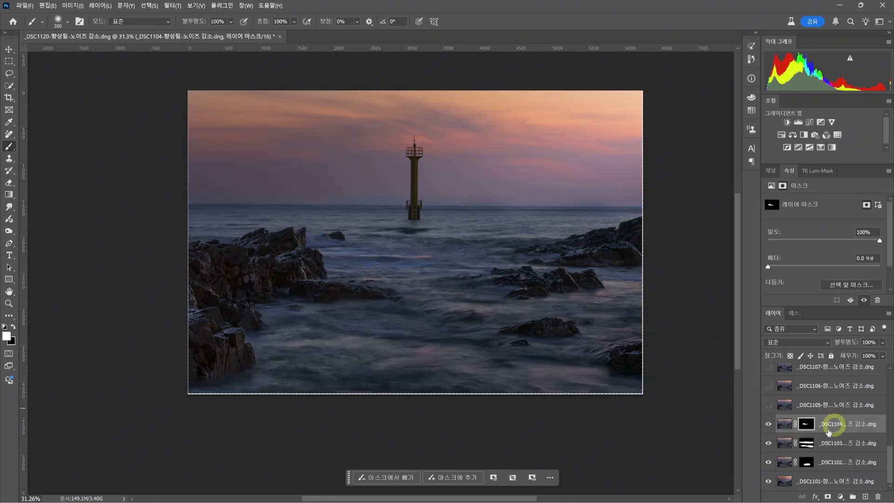
Show the _DSC1105 layer and compare its waves with the blended result by toggling its visibility.
click(768, 407)
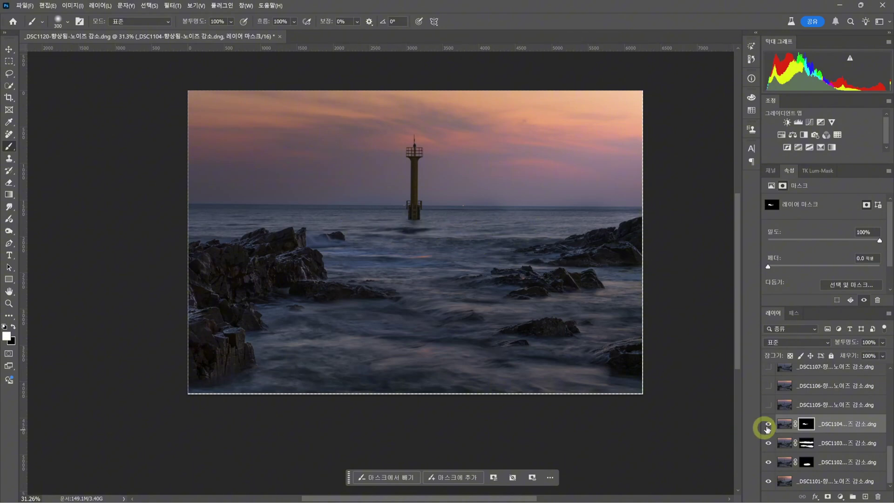
click(768, 406)
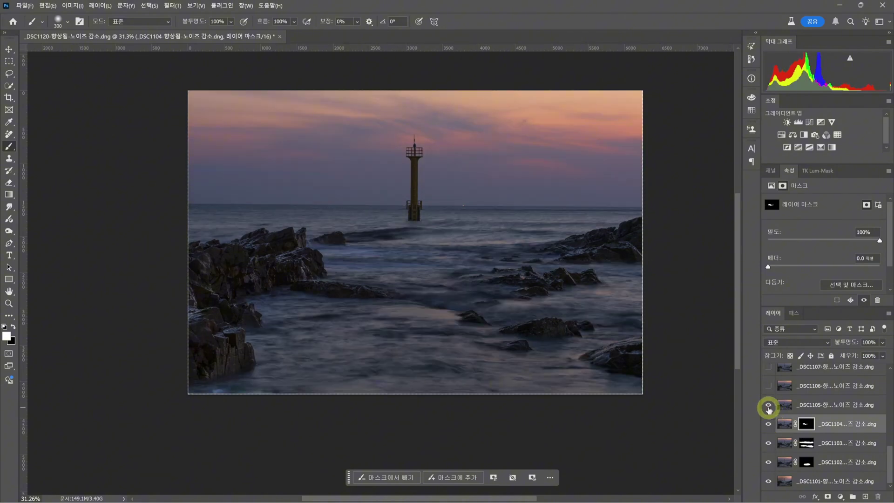
click(769, 407)
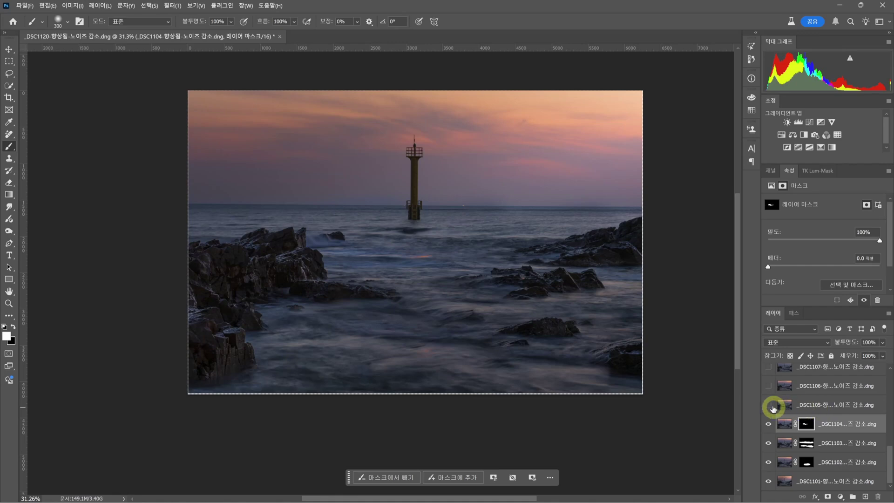
click(768, 406)
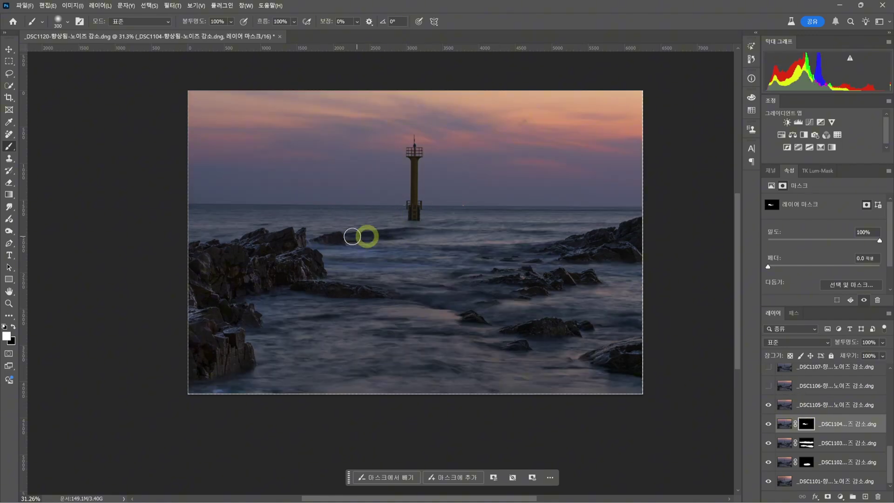
Add a black layer mask to _DSC1105, paint white across the distant waves below the lighthouse, and check it by inverting the mask twice.
click(824, 405)
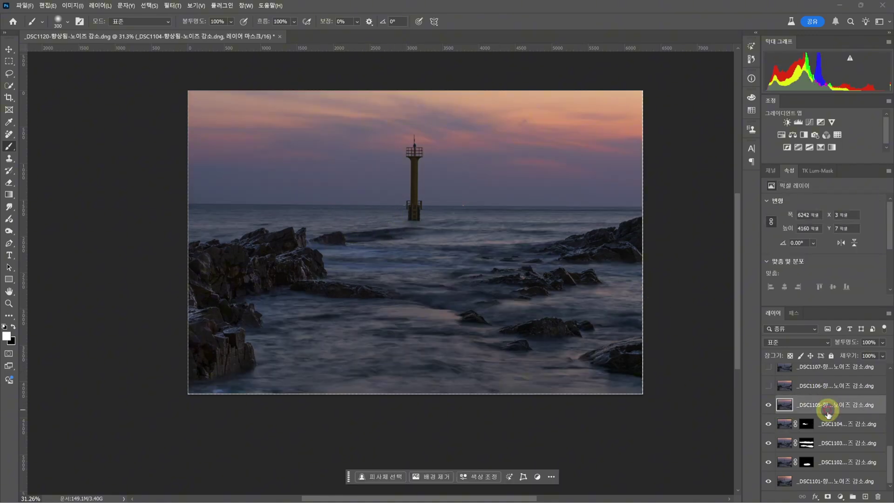
alt+click(829, 496)
key(x)
key(b)
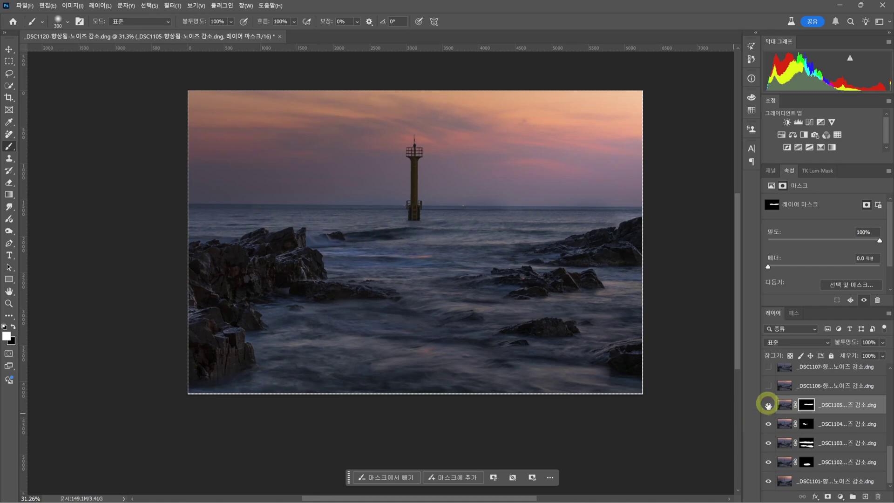
key(ctrl+i)
key(ctrl+i)
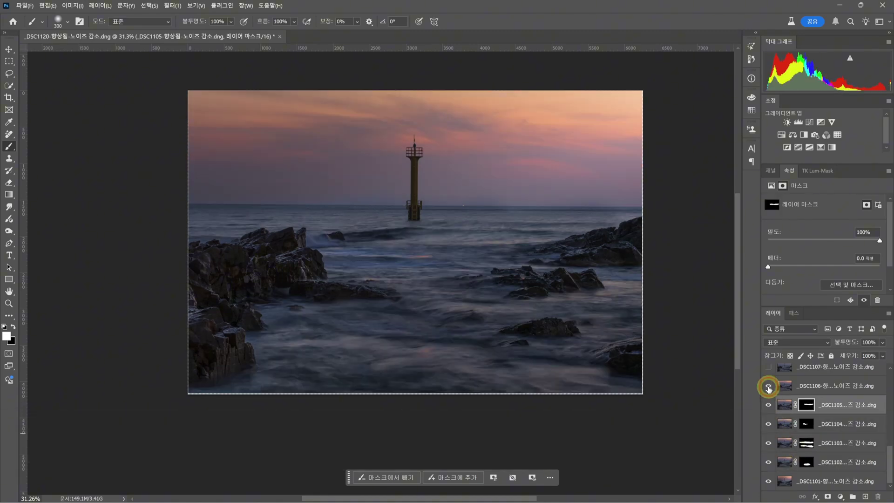
Show _DSC1106 and _DSC1107, give each a black layer mask, and paint white over their best waves around the right foreground rocks.
click(768, 386)
key(b)
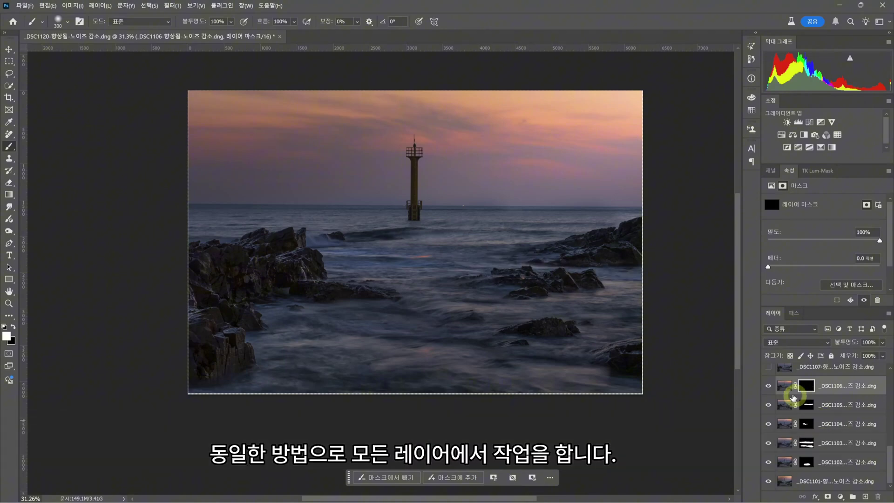
click(769, 367)
key(x)
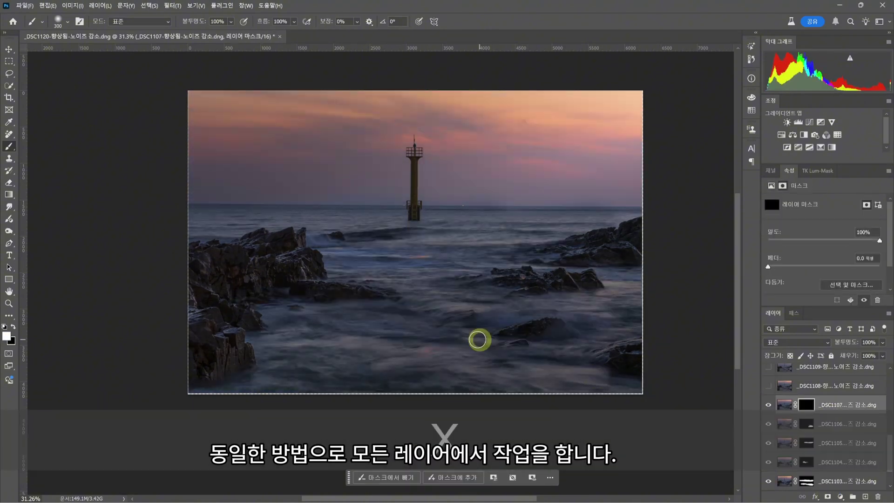
drag(479, 339, 393, 365)
Show _DSC1108, add a black layer mask, and paint white over the distant waves between the lighthouse and the right-hand rocks.
click(769, 386)
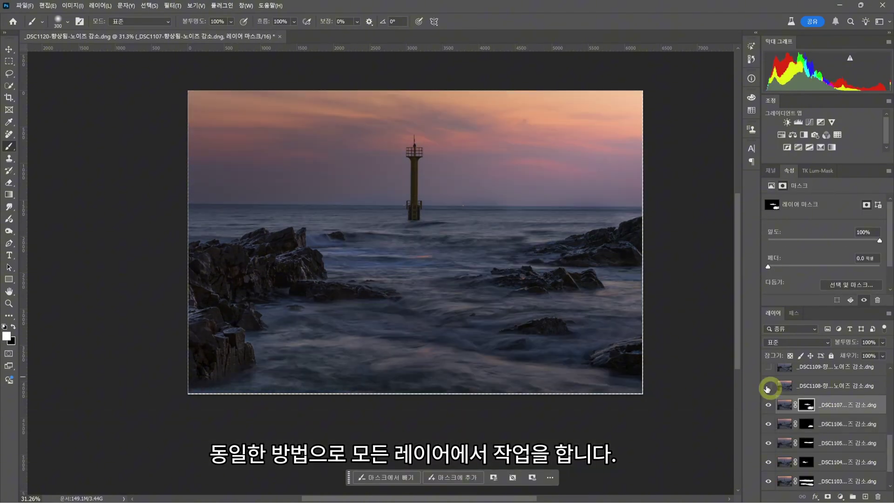
key(x)
drag(505, 255, 457, 243)
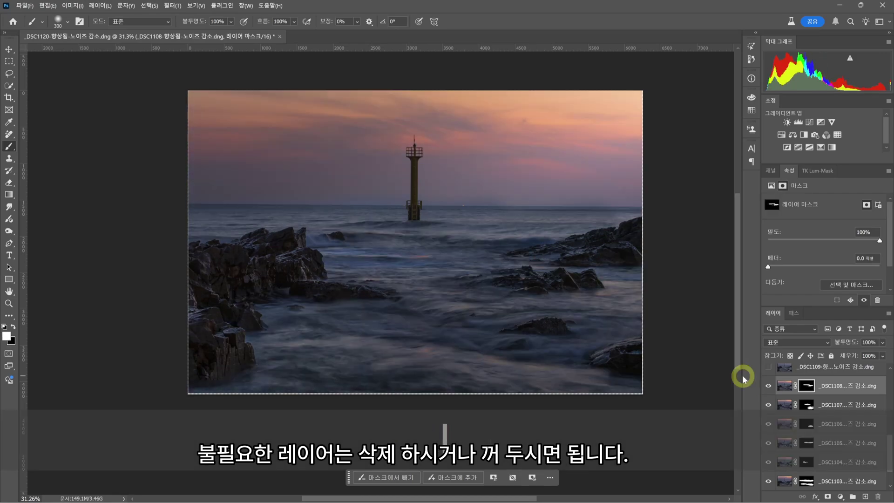
Show _DSC1109, add a black layer mask, and paint white with a size-500 brush over the distant right-hand rocks and their waves.
click(769, 367)
key(bracketright)
key(bracketright)
mouse_move(585, 242)
mouse_down()
mouse_move(568, 257)
mouse_move(615, 265)
mouse_up()
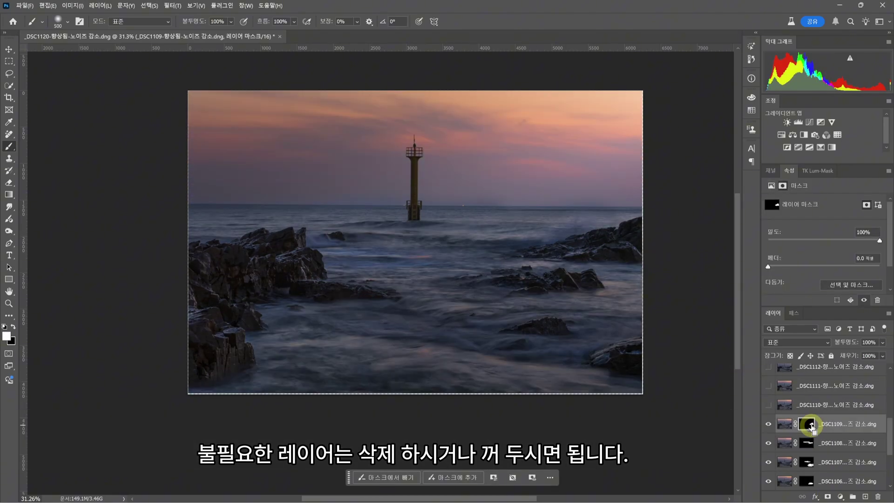
Show _DSC1110, add a black layer mask, and paint white with a size-200 brush over the waves around the right-hand rocks.
click(768, 405)
click(808, 409)
key(bracketleft)
key(bracketleft)
key(bracketleft)
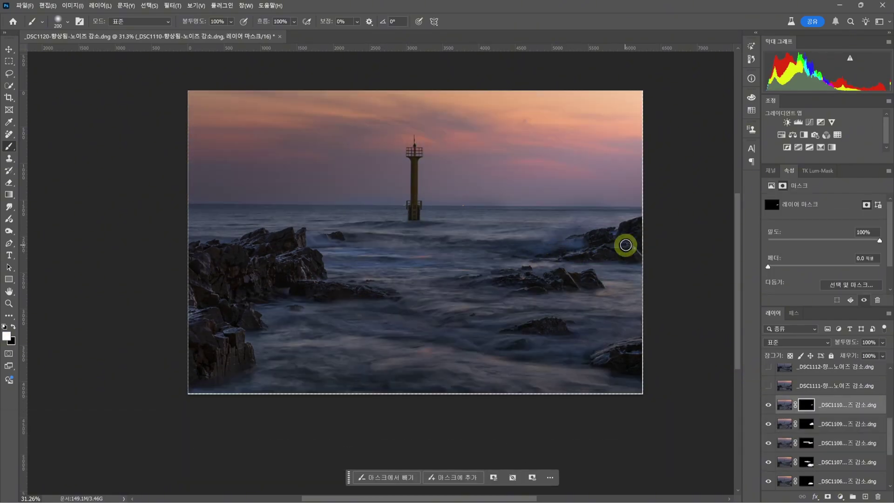
mouse_move(624, 245)
mouse_down()
mouse_move(338, 217)
mouse_move(236, 367)
mouse_up()
Show _DSC1111, give it a black layer mask, and paint white over the waves around the middle rocks on the right side.
click(767, 386)
click(786, 386)
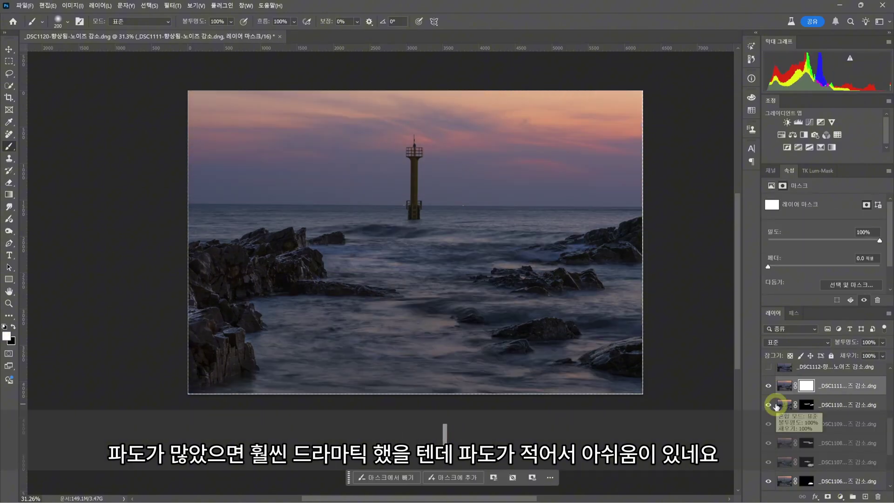
mouse_move(621, 246)
mouse_down()
mouse_move(521, 256)
mouse_move(638, 397)
mouse_move(540, 291)
mouse_up()
Show _DSC1114 and _DSC1115, add black layer masks, and paint white over the right foreground waves and the more distant sea.
scroll(768, 464, up, 3)
click(768, 424)
click(784, 424)
key(ctrl+alt+m)
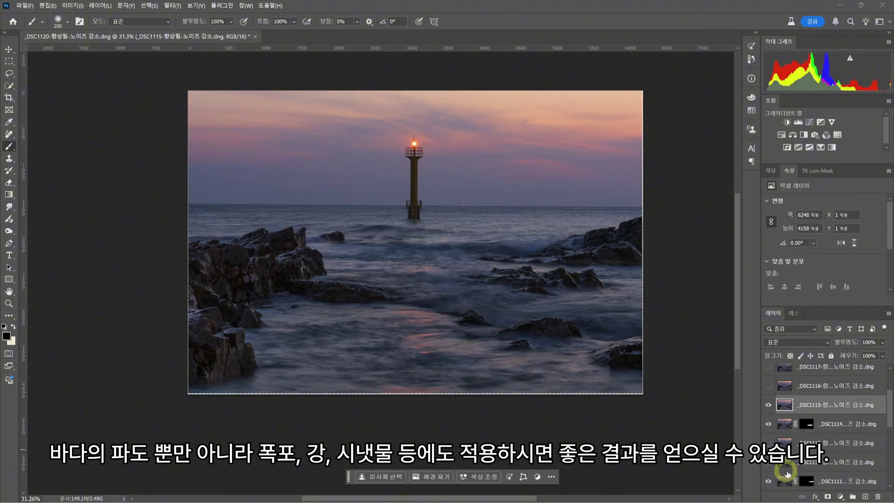
drag(529, 347, 478, 346)
Paint white with a size-1300 brush across the foreground water on the black layer mask of _DSC1116.
key(bracketright)
key(bracketright)
key(bracketright)
key(bracketright)
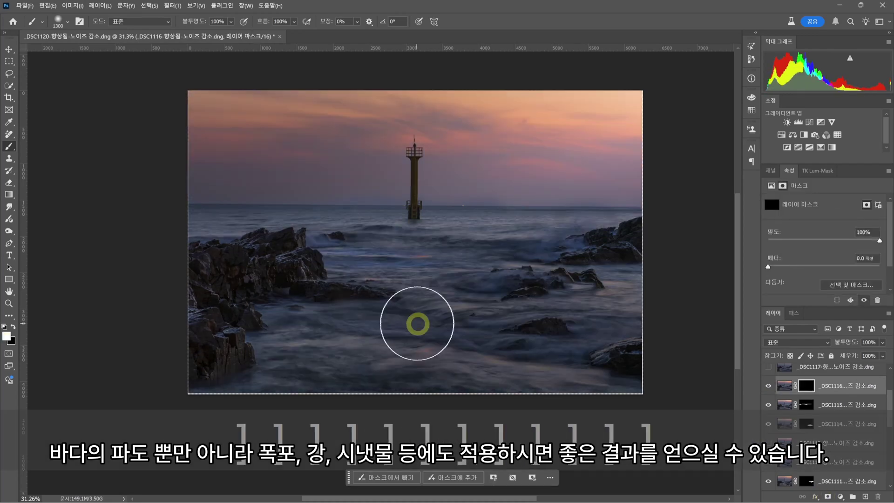
mouse_move(415, 323)
mouse_down()
mouse_move(456, 310)
mouse_move(462, 343)
mouse_up()
Mask _DSC1117 and _DSC1118 in black and paint white with a size-250 brush over the right-edge waves and the central foreground waves.
scroll(819, 418, up, 2)
click(810, 433)
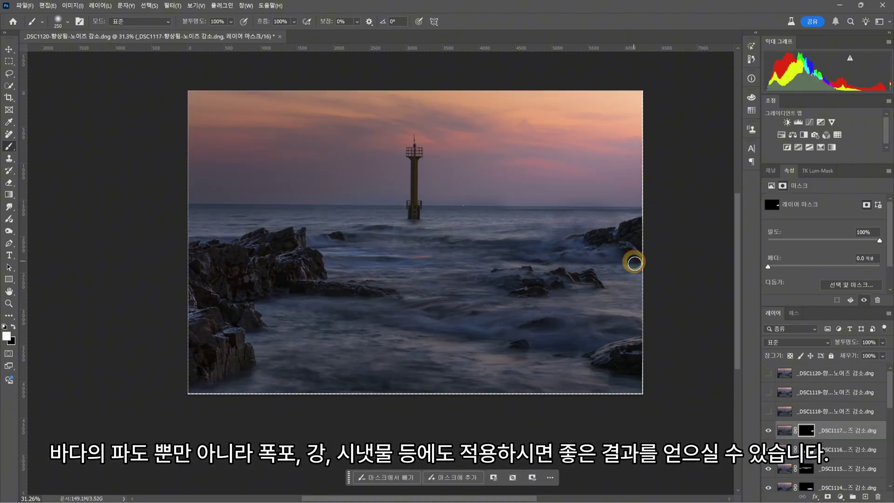
drag(632, 259, 632, 343)
click(787, 431)
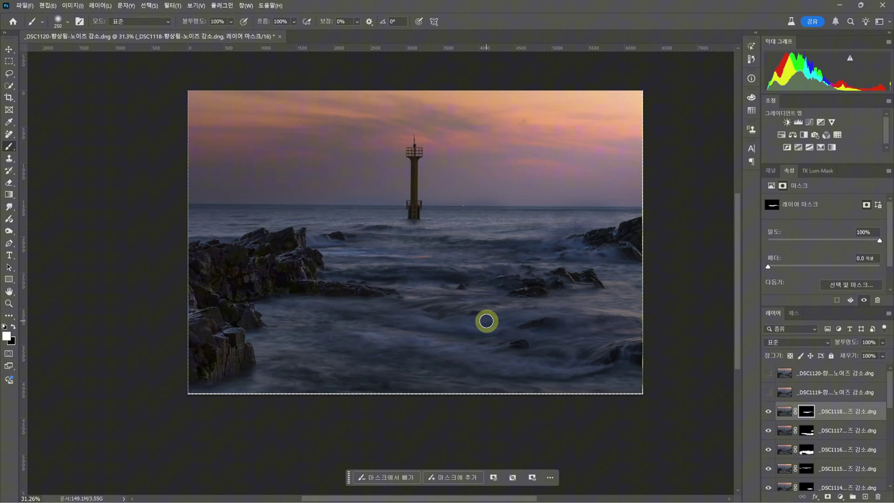
Show _DSC1119, add a black layer mask, and paint white over the breaking wave beside the middle rocks.
click(768, 392)
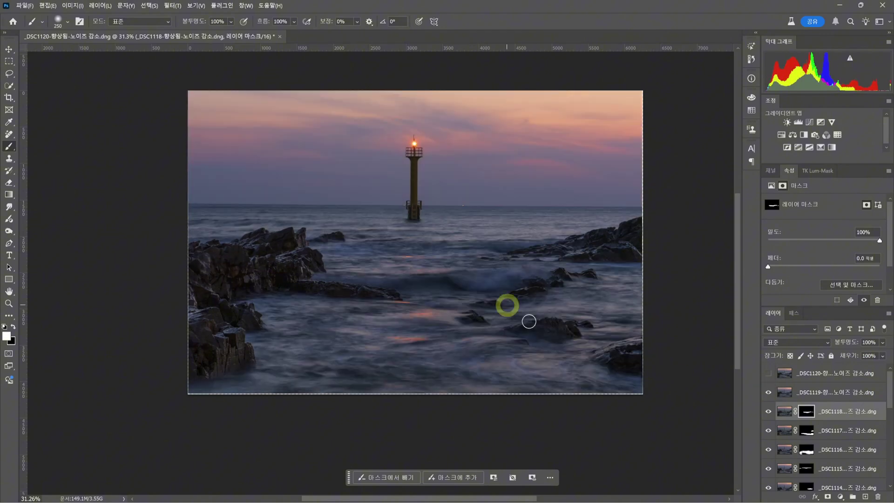
click(786, 392)
alt+click(827, 497)
drag(465, 279, 526, 289)
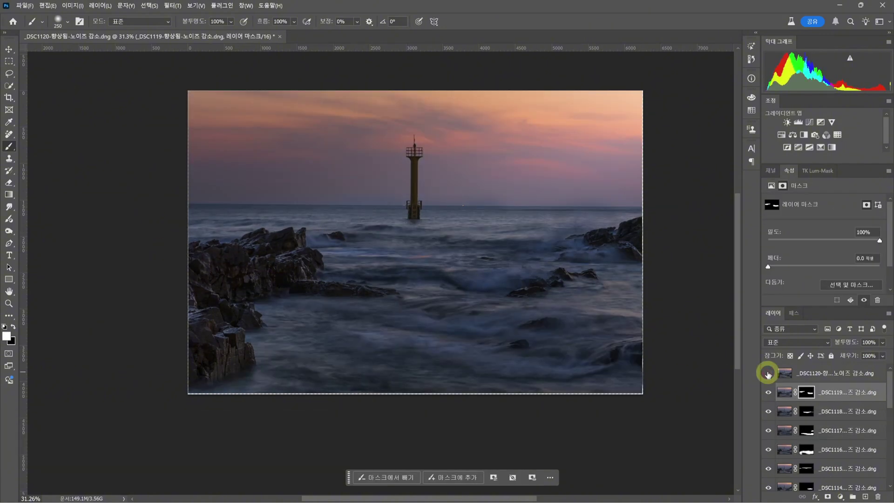
Compare the original _DSC1101 photo with the full blend by repeatedly isolating that layer and restoring all the others.
scroll(833, 379, down, 2)
scroll(826, 381, down, 10)
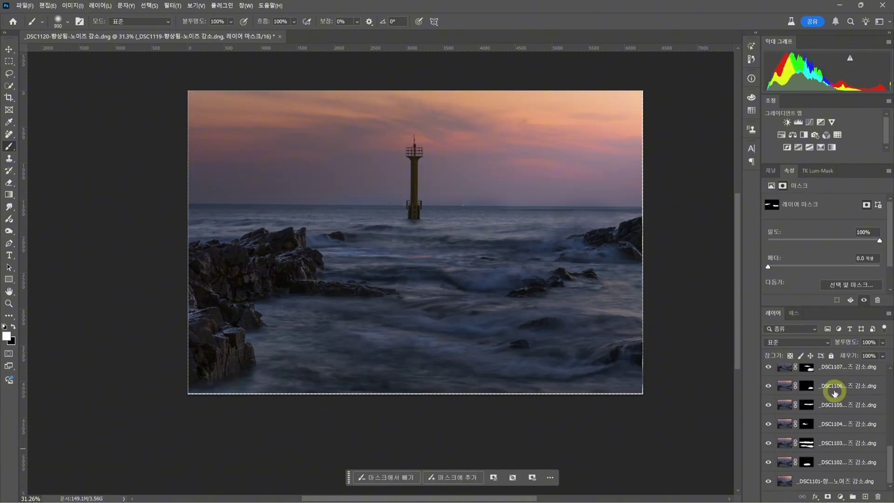
alt+click(768, 482)
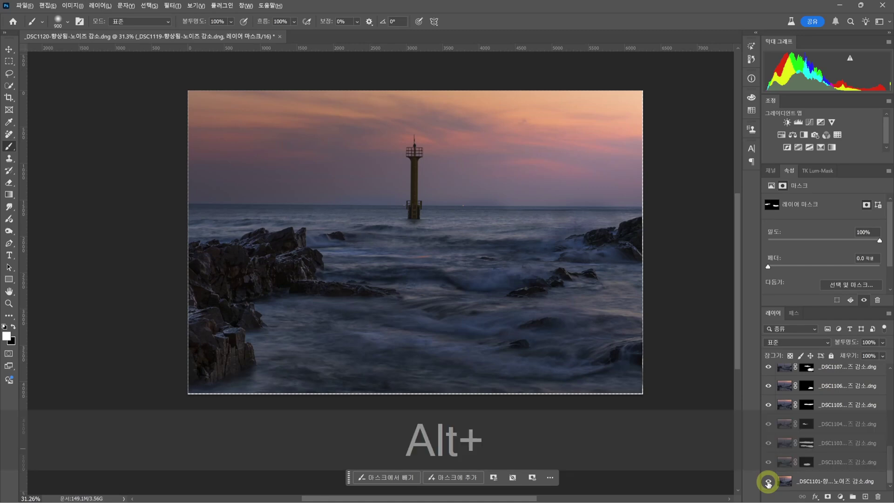
alt+click(768, 481)
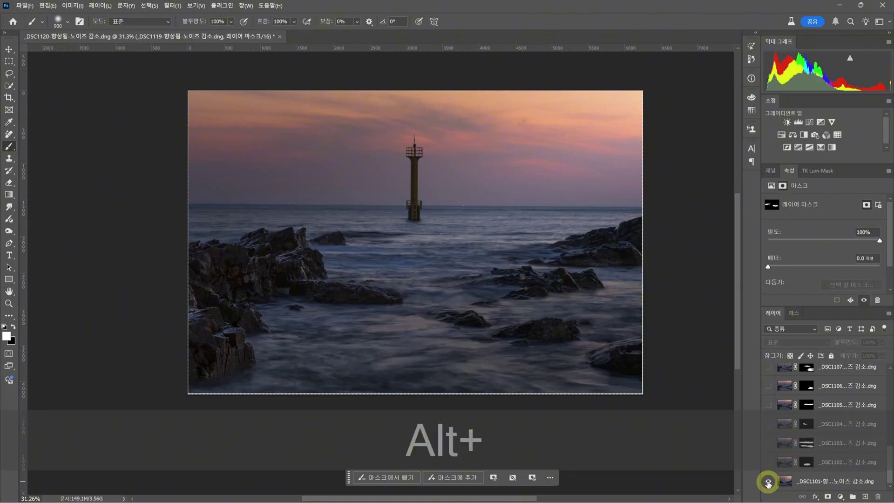
alt+click(768, 482)
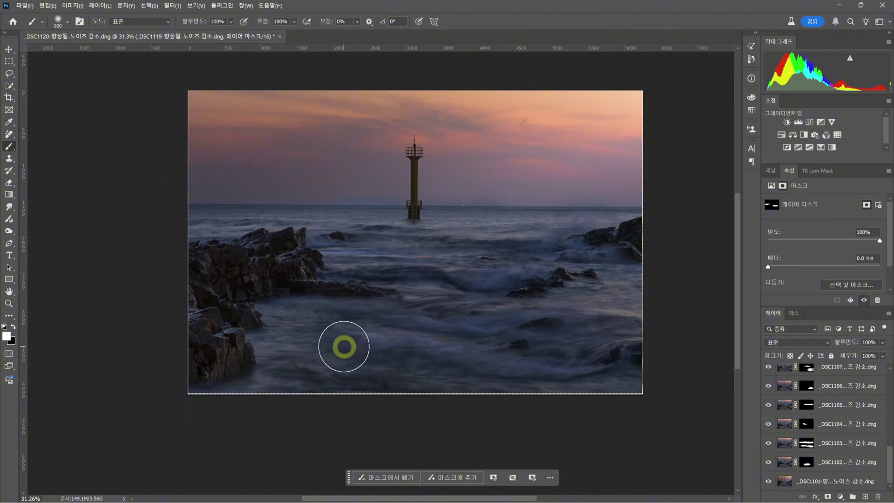
alt+click(767, 482)
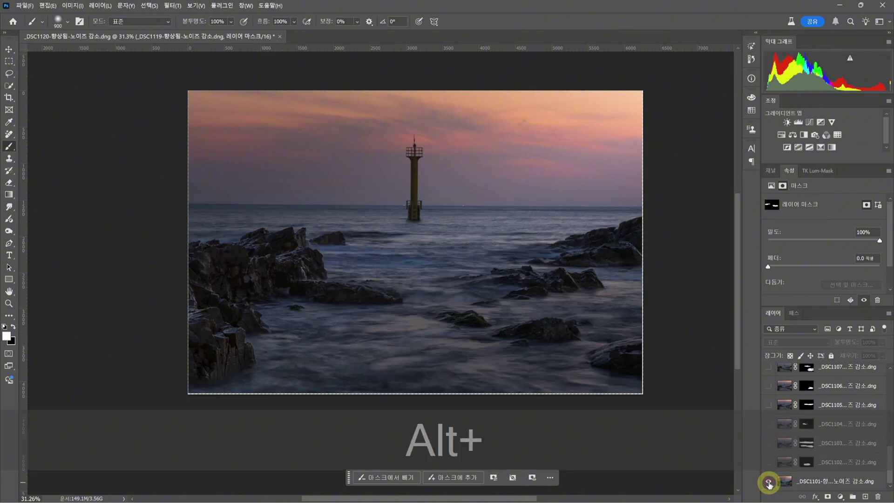
alt+click(768, 481)
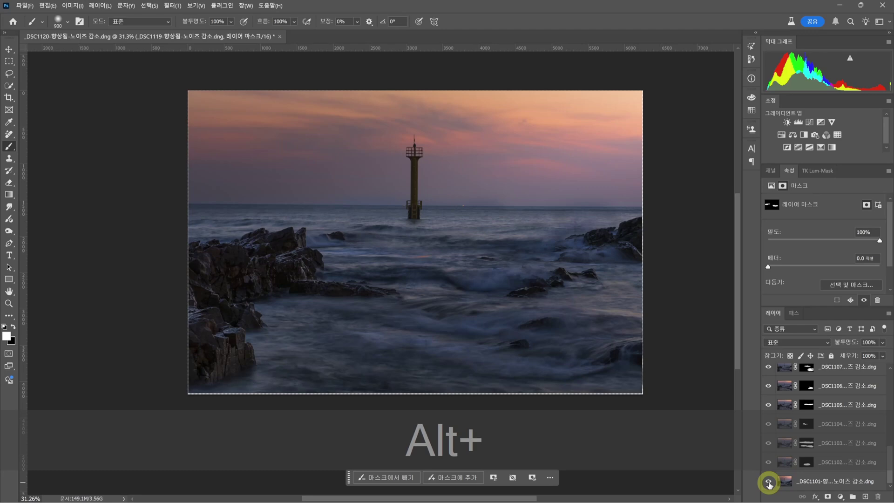
alt+click(768, 482)
alt+click(767, 482)
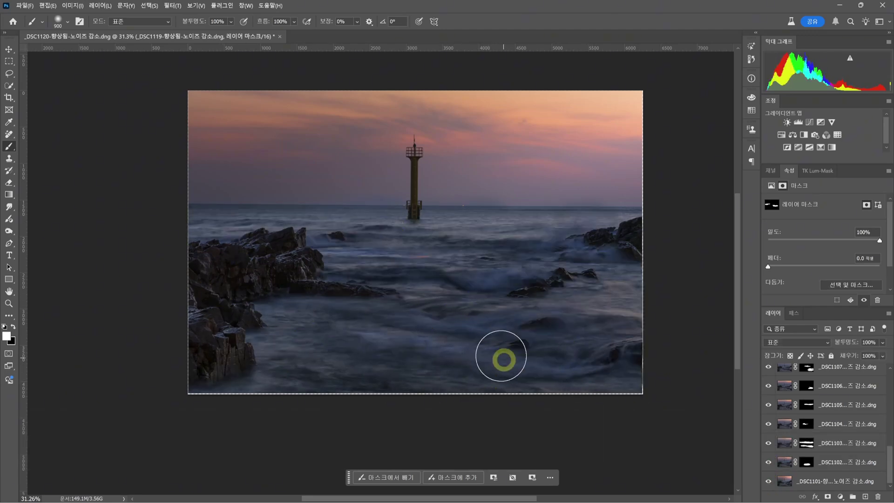
Select all layers from _DSC1120 down to _DSC1101 and flatten them into a single background image, discarding the hidden layer.
scroll(833, 410, up, 3)
scroll(833, 410, up, 5)
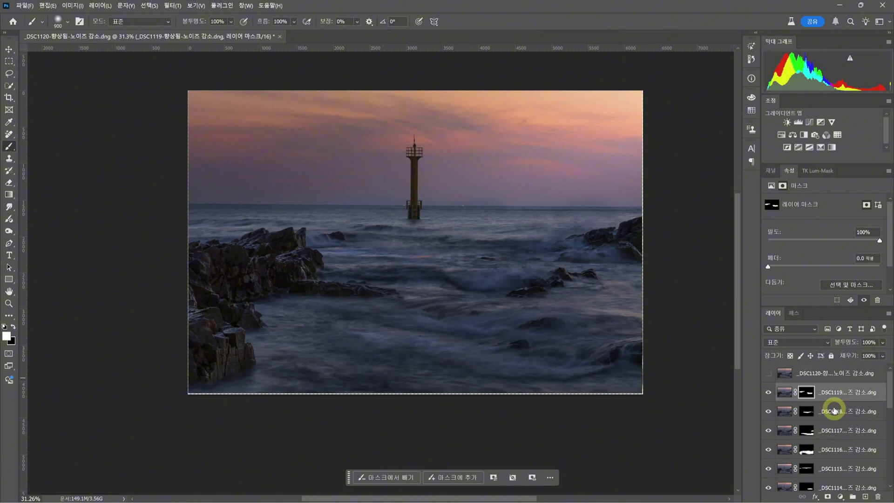
click(828, 374)
scroll(833, 409, down, 8)
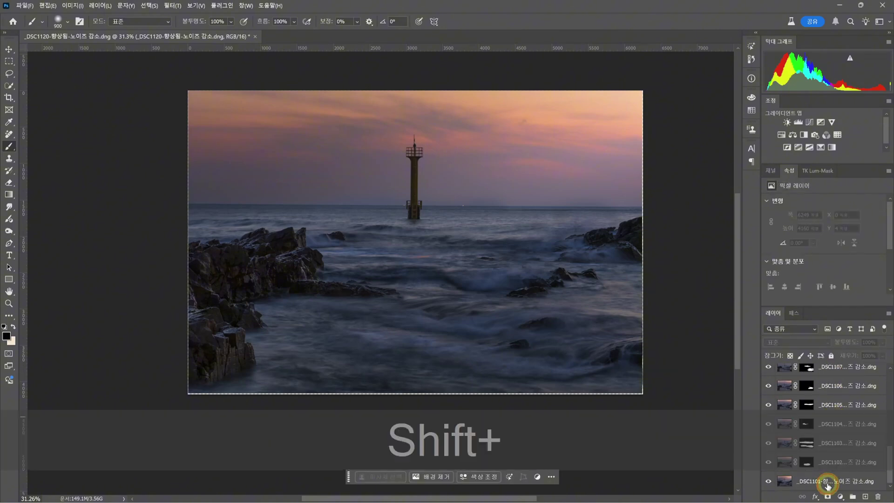
shift+click(827, 485)
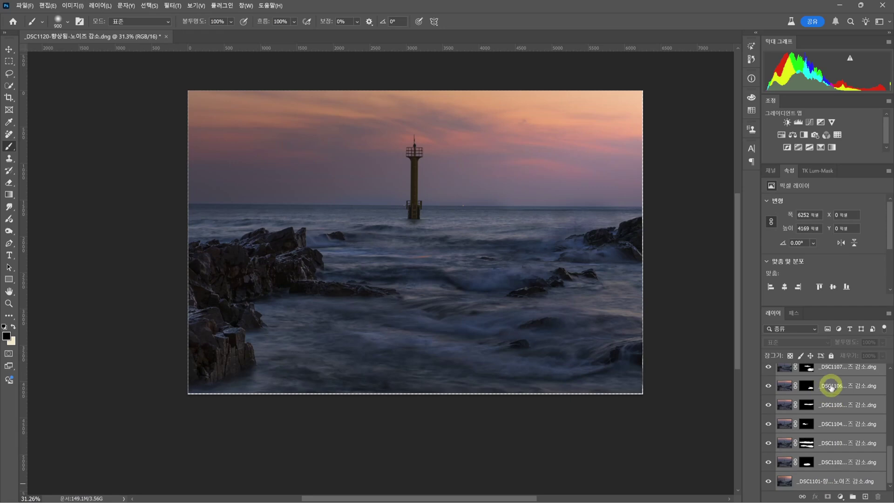
right_click(831, 389)
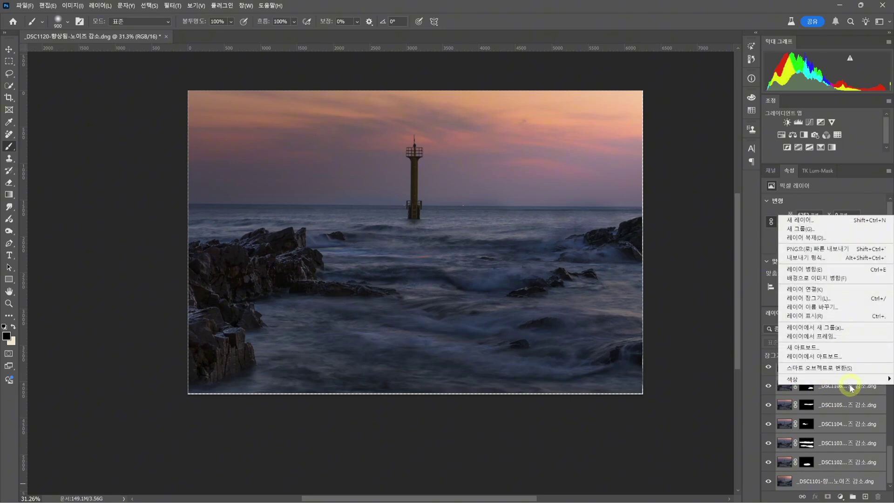
click(822, 278)
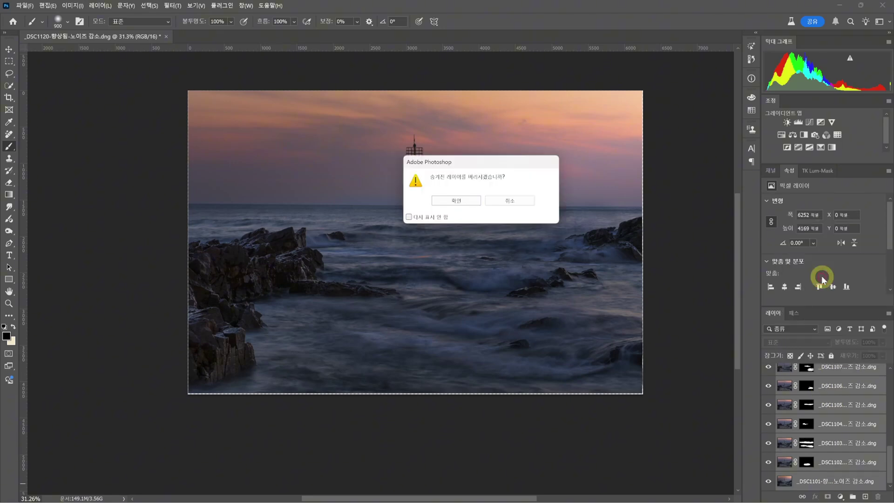
click(455, 200)
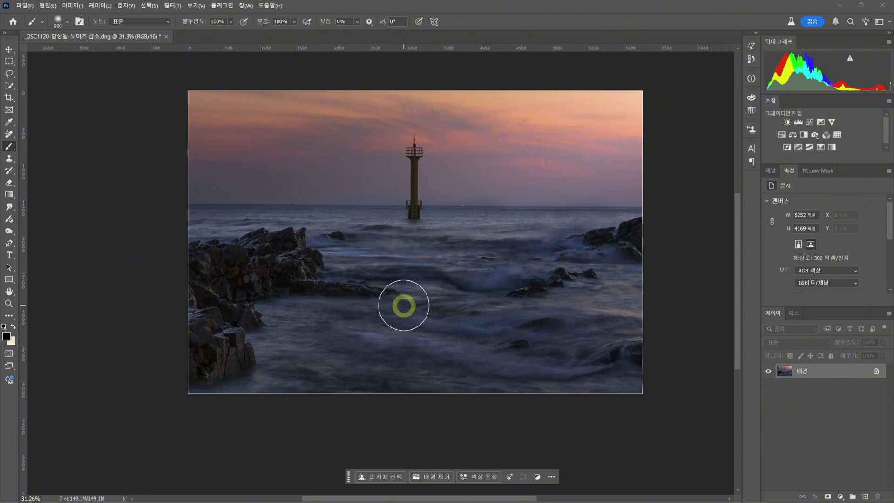
Save the flattened blend as _DSC1101-향상됨-노이즈 감소-Edit.tif and close Photoshop.
key(ctrl)
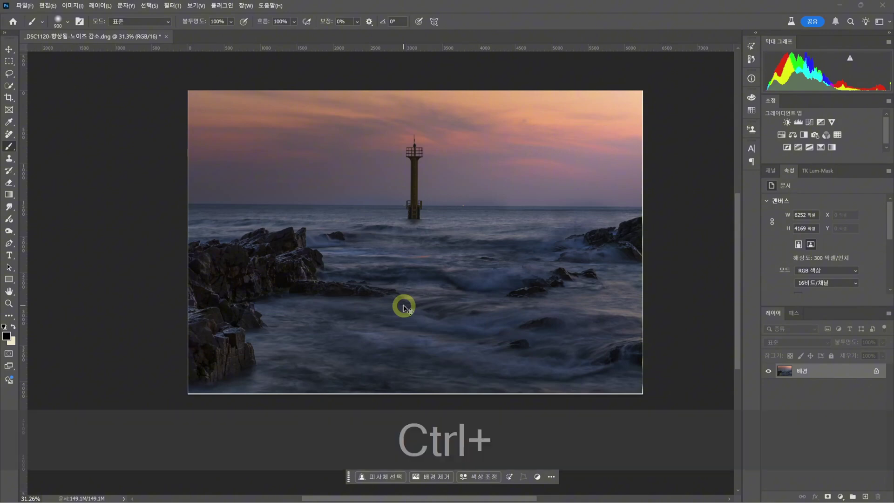
key(ctrl+s)
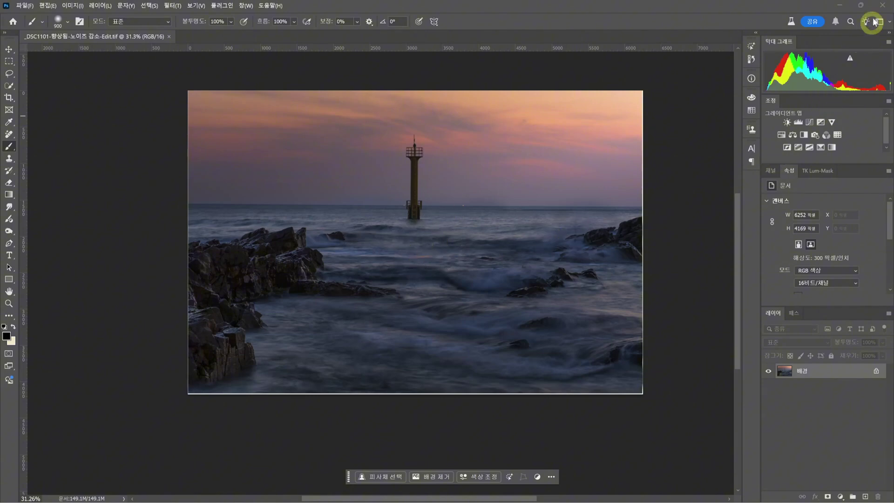
click(881, 7)
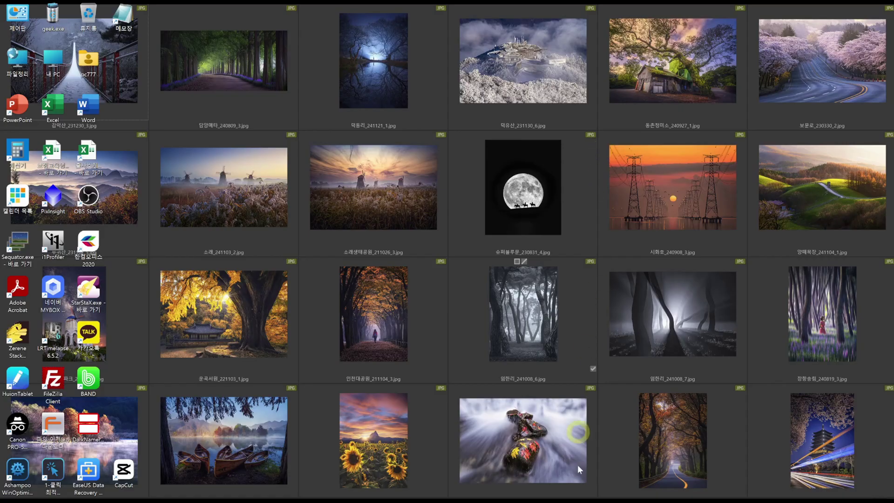
Switch to Lightroom Classic and open the blended _DSC1101 Edit.tif photo in the Develop module.
click(601, 492)
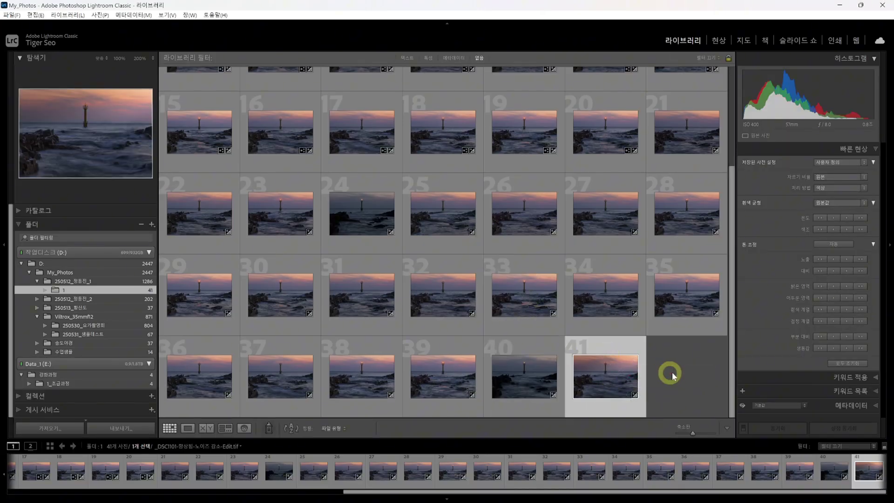
double_click(624, 382)
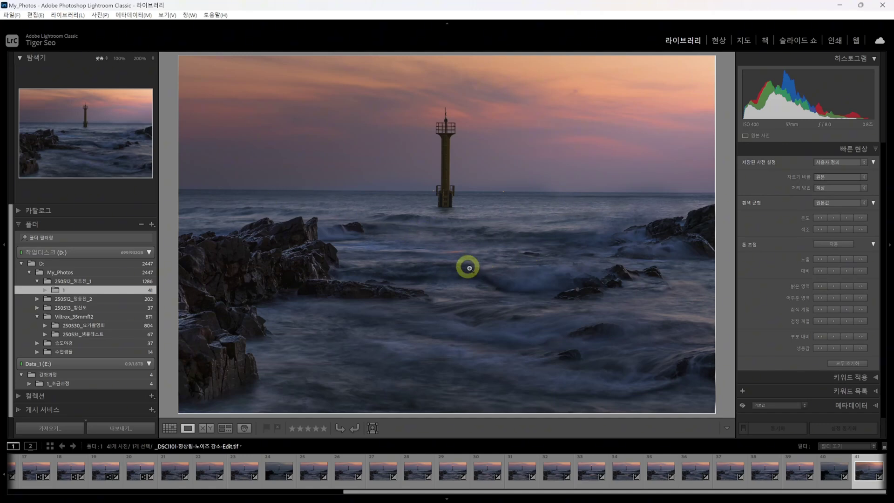
click(717, 42)
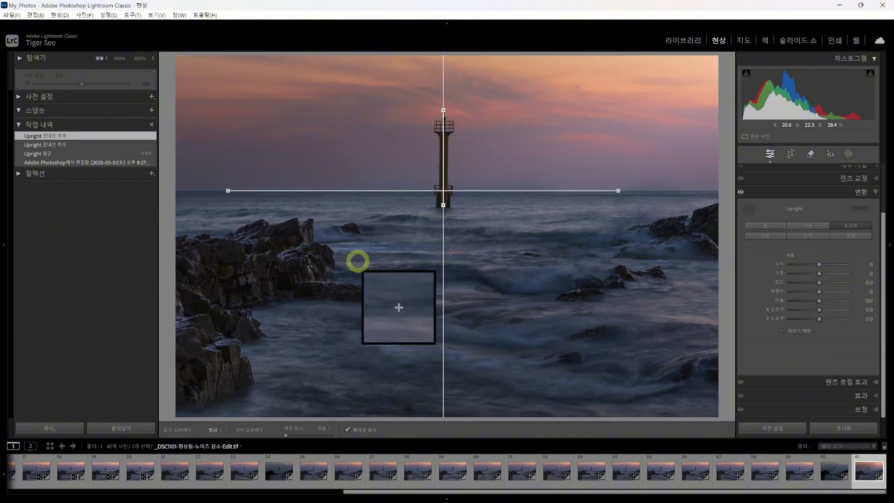
Level and crop the photo using Guided Upright lines along the horizon and the lighthouse, and open the Basic adjustments.
click(745, 208)
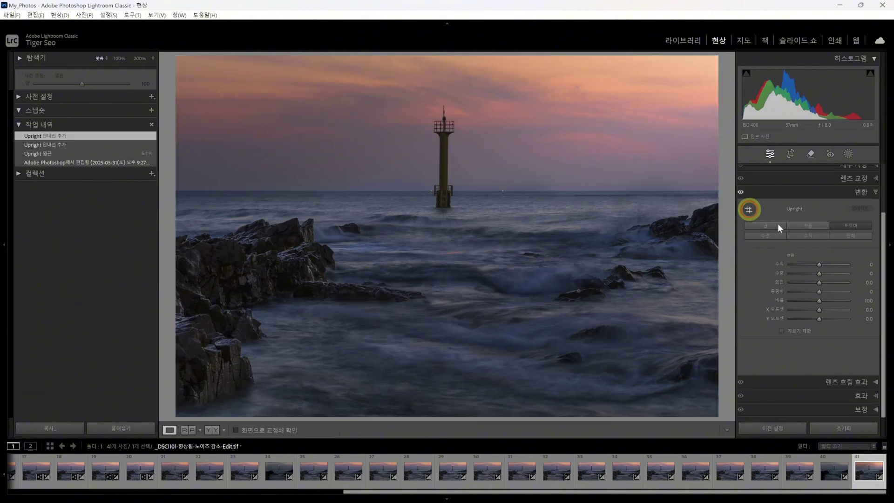
key(Return)
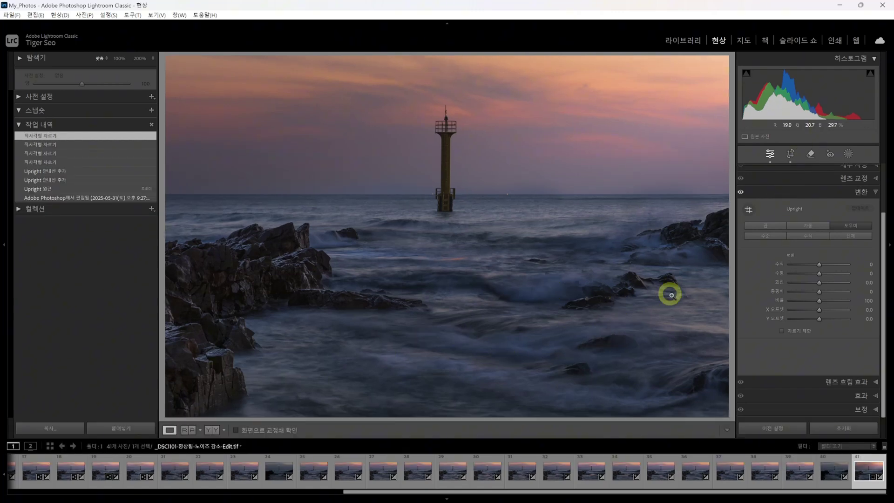
scroll(801, 202, up, 2)
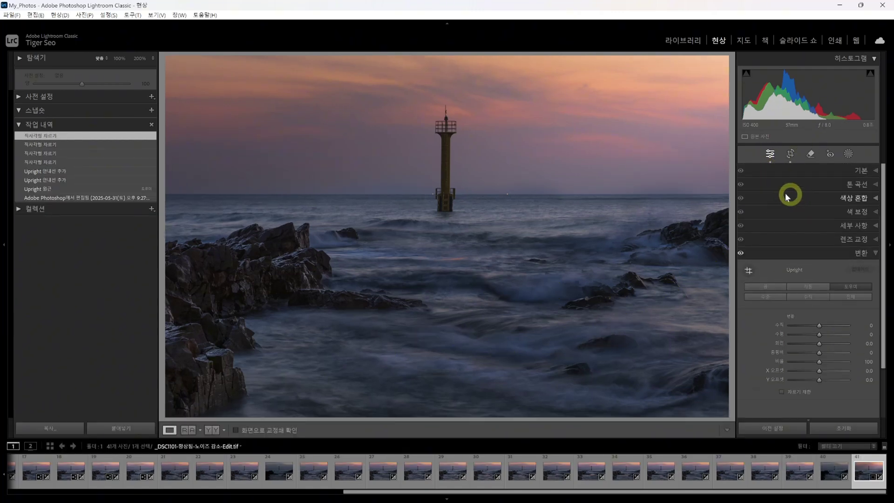
click(798, 173)
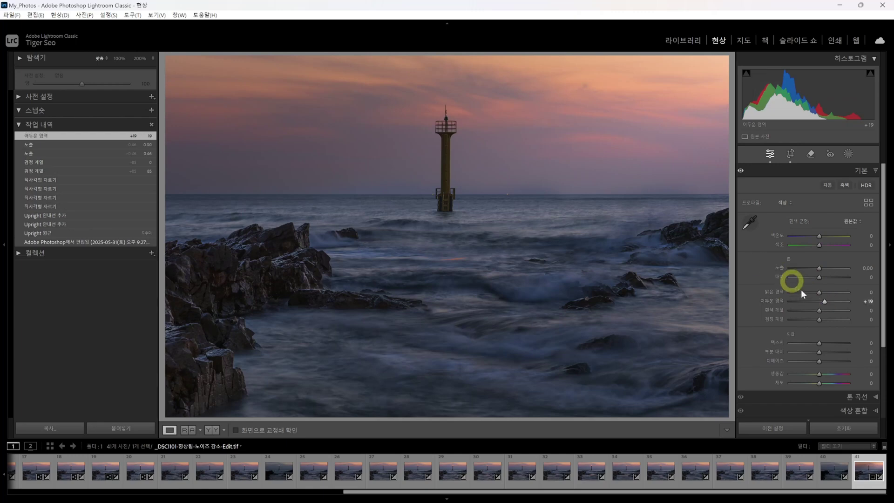
Try Blacks at +74 and Shadows at +39 separately on the seascape, resetting each trial value to 0.
double_click(823, 301)
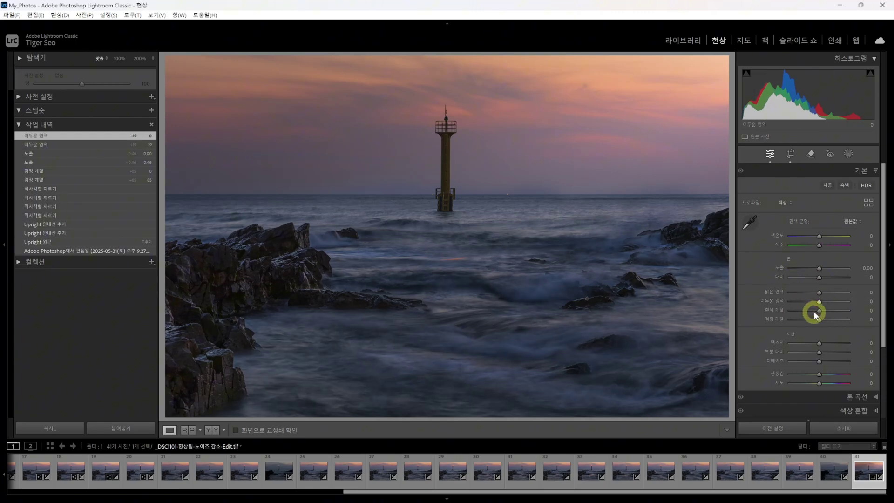
drag(819, 321, 840, 319)
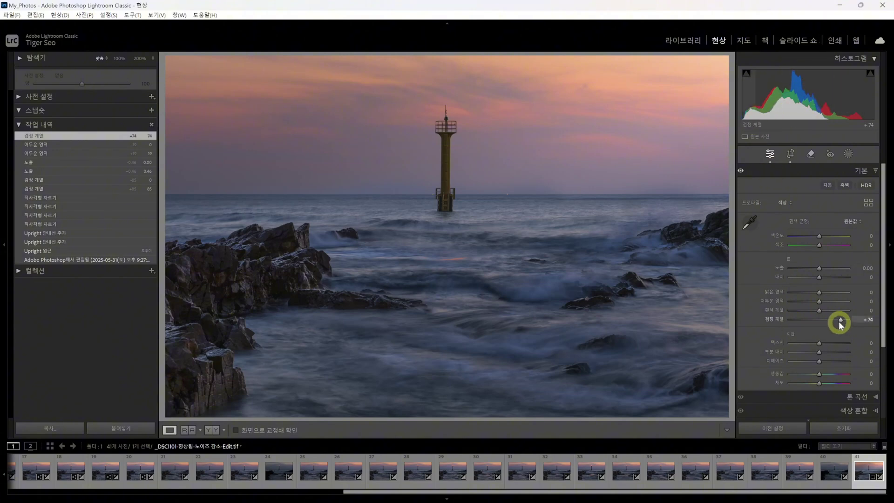
double_click(841, 321)
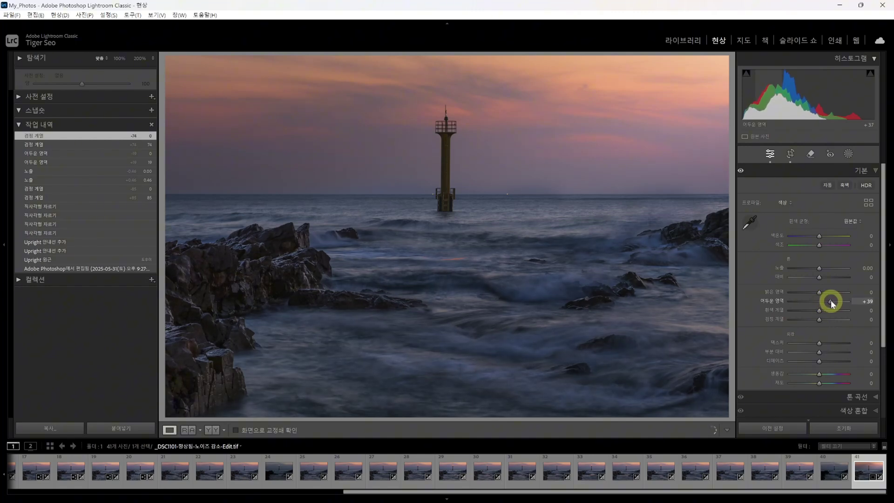
drag(832, 303, 831, 302)
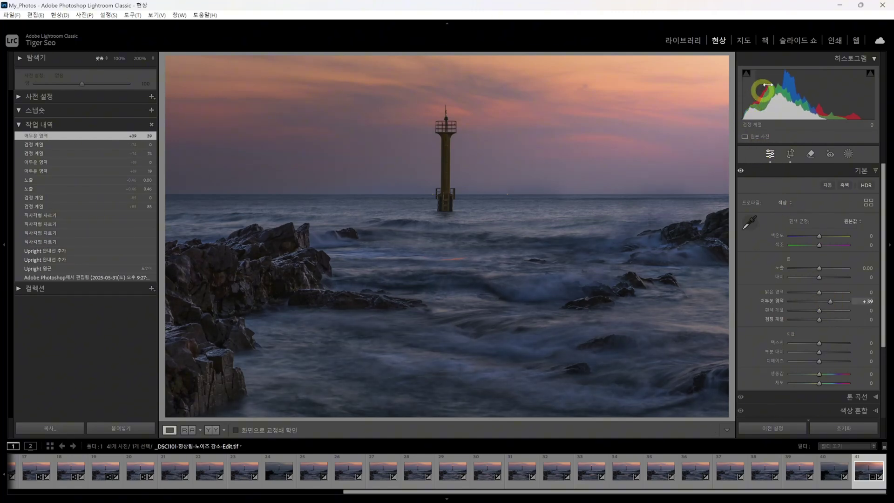
double_click(831, 302)
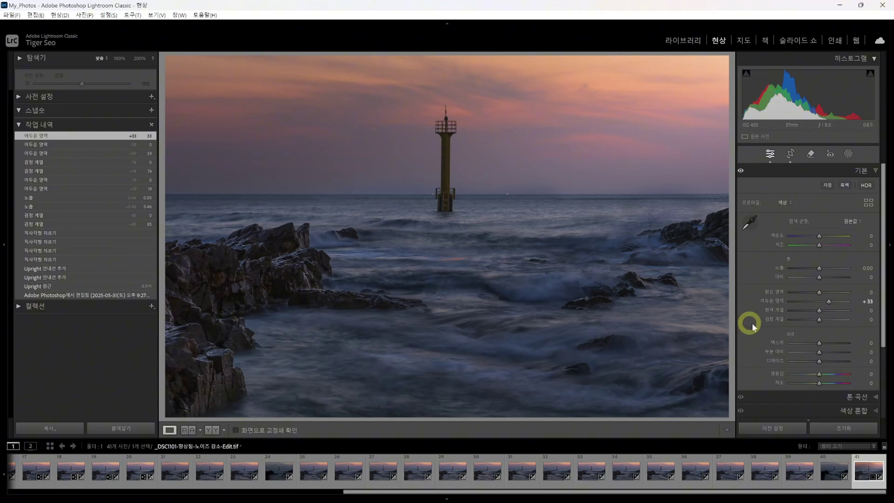
Brighten the dark areas with Shadows at +41 and Blacks at +13, and set Exposure to +0.30.
click(830, 301)
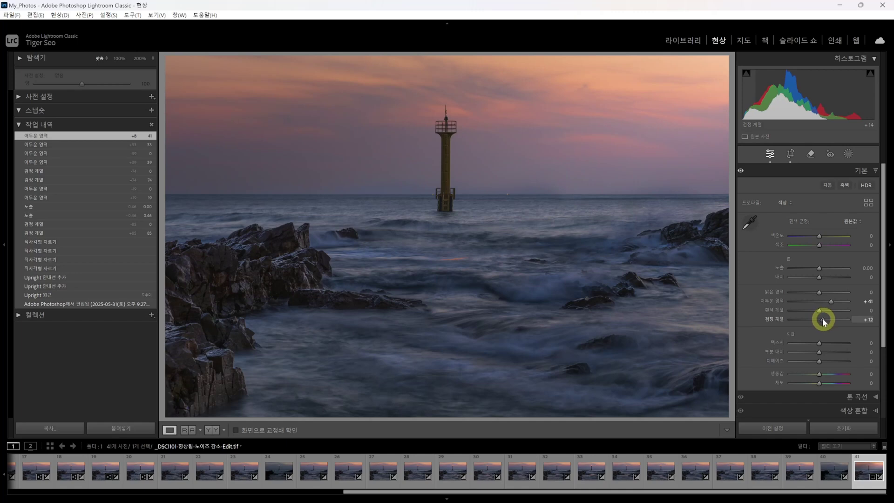
drag(823, 320, 823, 321)
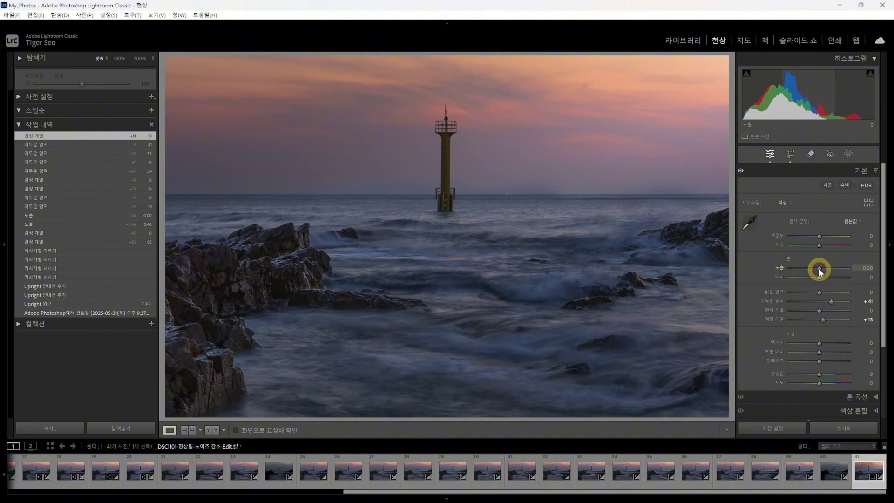
drag(818, 268, 820, 268)
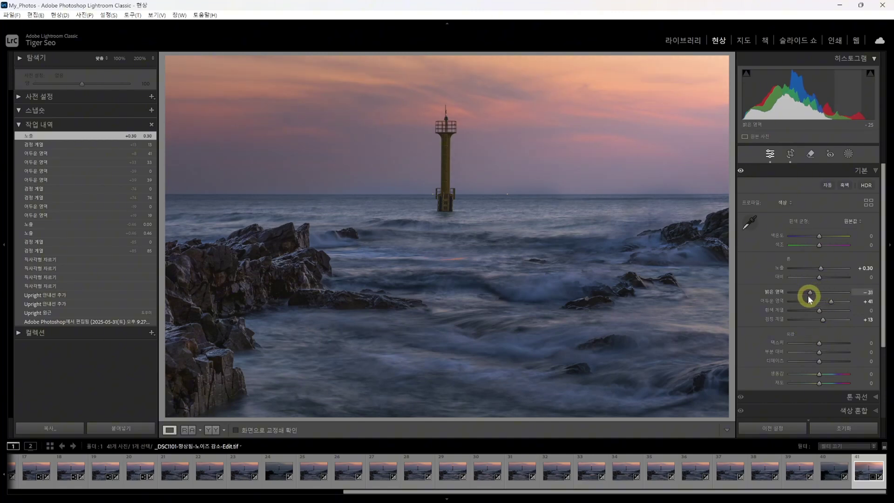
Set Highlights to -37, Whites to -33 and Contrast to +28, and compare the photo before and after the adjustments.
drag(808, 295, 809, 312)
click(817, 311)
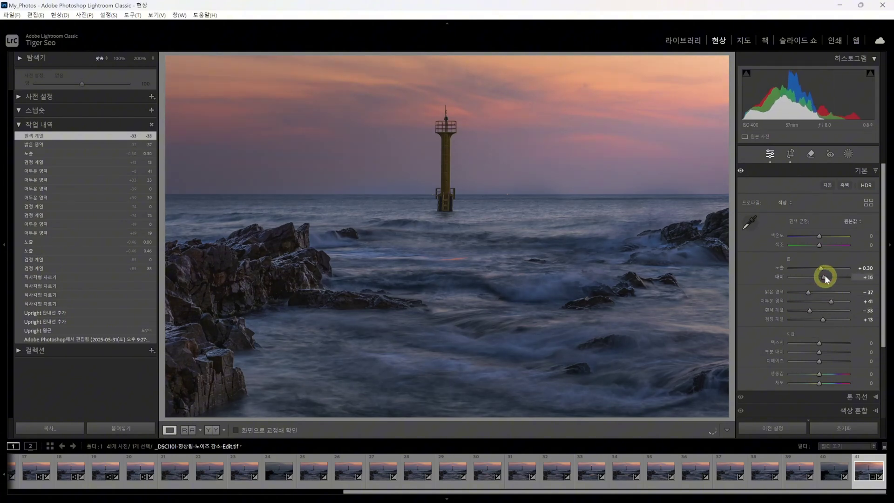
drag(826, 278, 829, 277)
drag(828, 277, 827, 277)
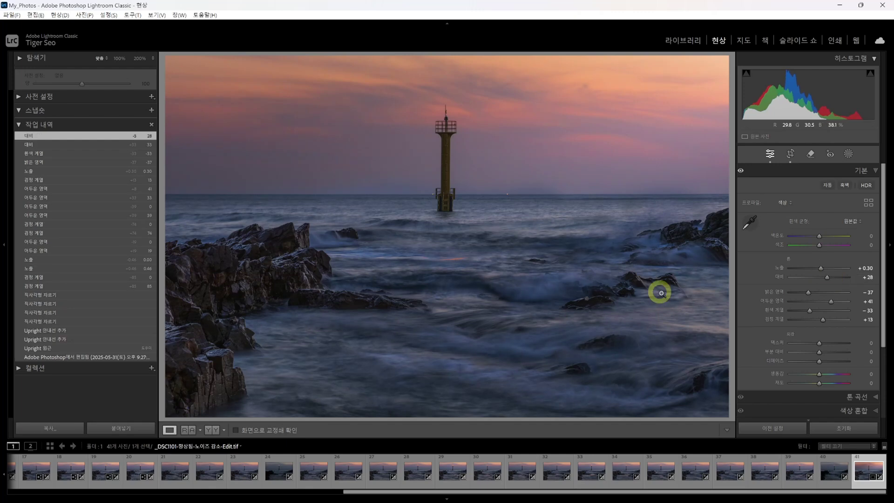
key(backslash)
key(backslash)
key(backslash)
key(backslash)
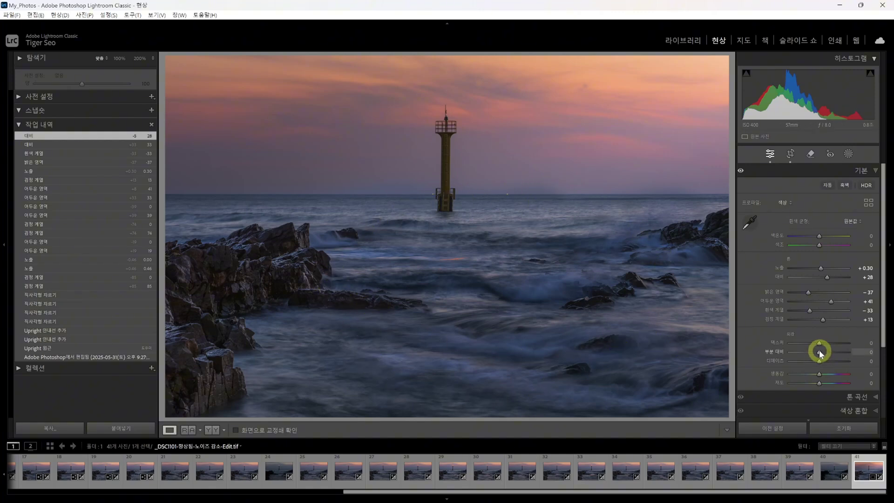
Adjust the photo's presence with Clarity at +22, Texture at +1 and Dehaze at -4.
drag(819, 351, 826, 353)
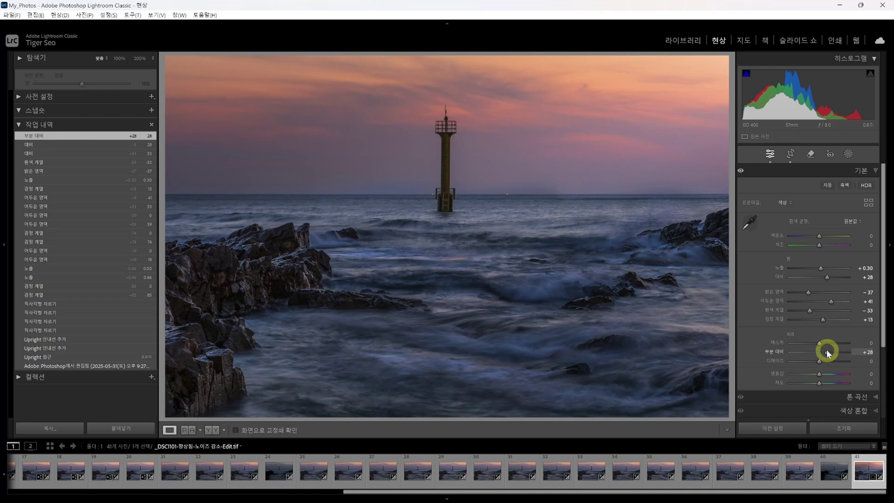
drag(826, 350, 818, 343)
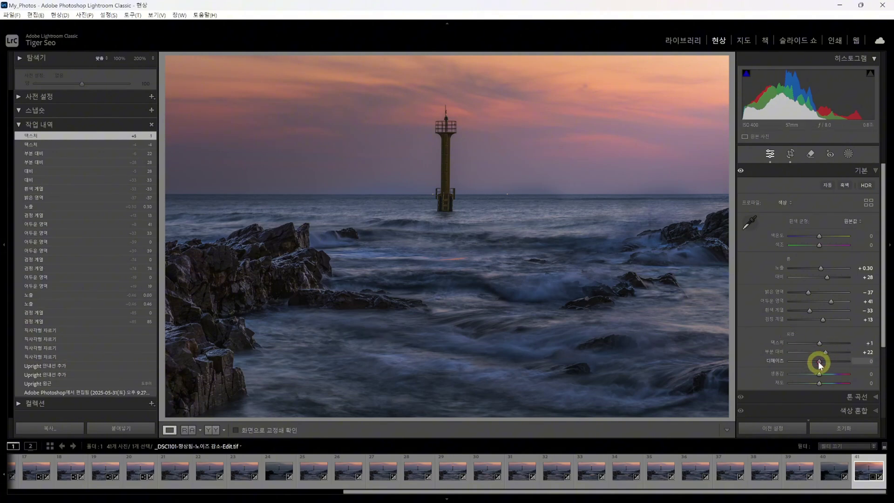
drag(819, 361, 816, 361)
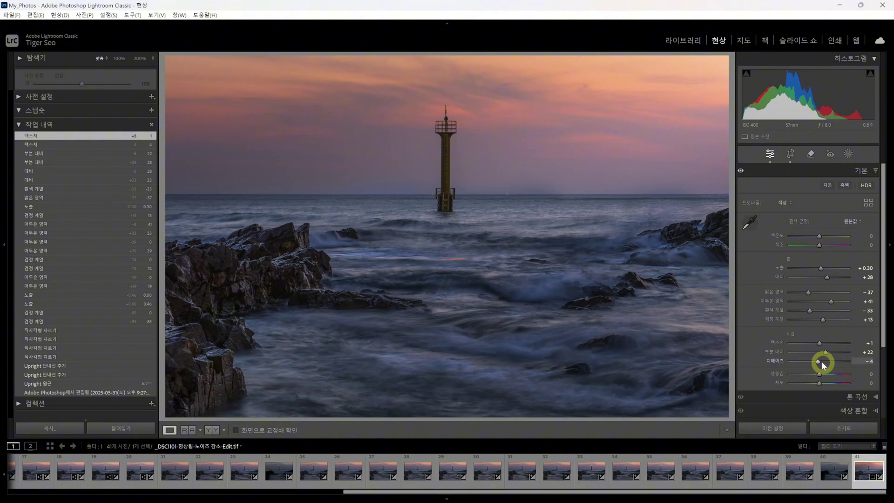
drag(821, 361, 820, 361)
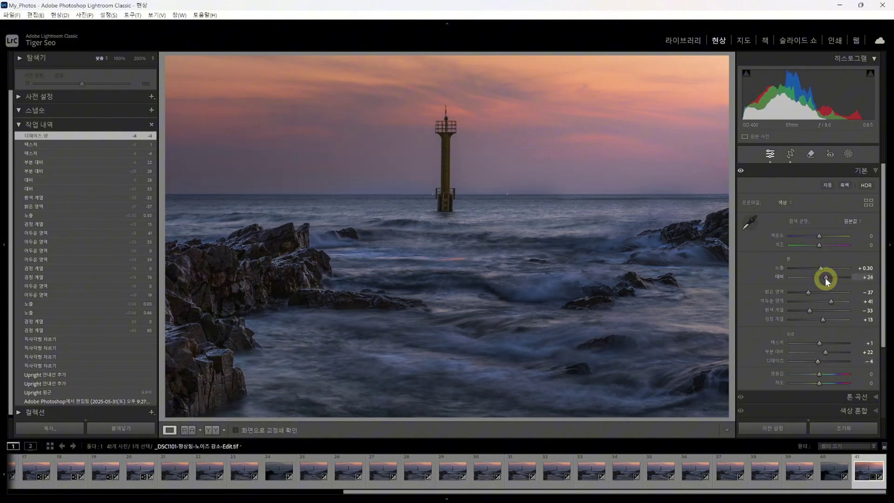
Refine the tones by setting Contrast to +24 and Shadows to +43.
drag(826, 280, 826, 279)
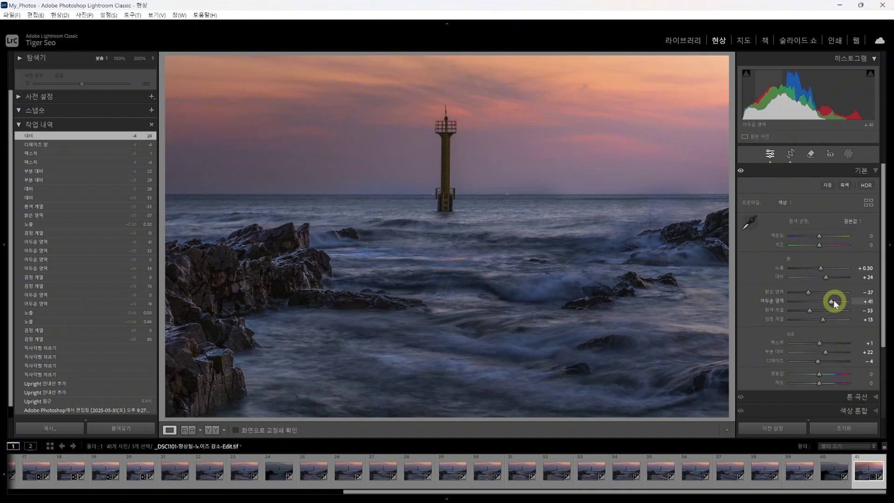
click(869, 301)
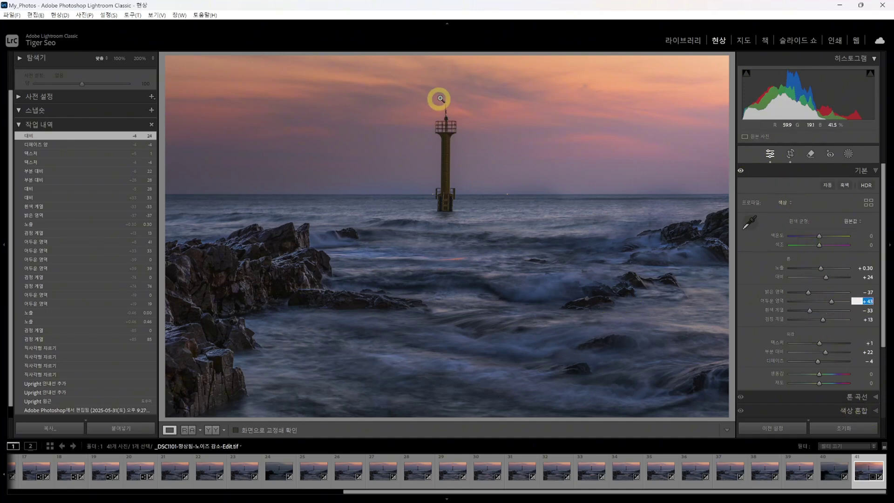
key(Return)
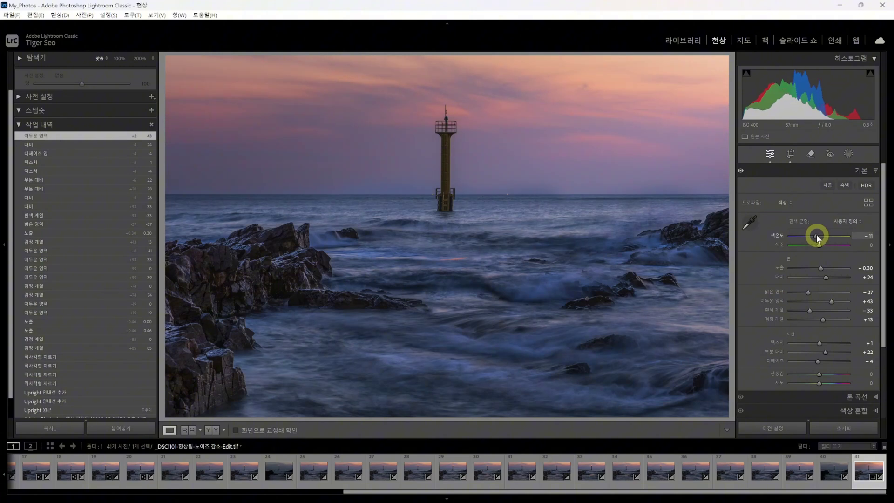
Set the white balance to Temp -6 and Tint +8, and reduce Shadows to +38 and Blacks to +10.
drag(817, 233, 820, 244)
drag(831, 301, 829, 301)
drag(822, 319, 821, 320)
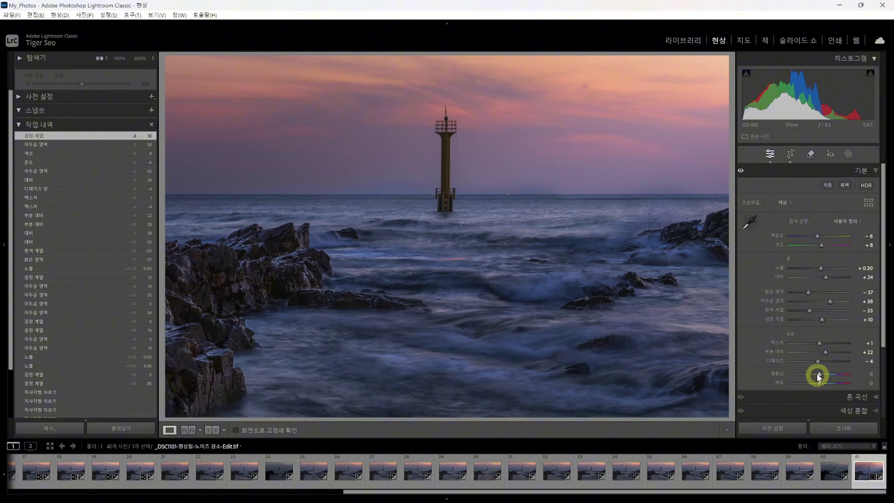
Set Vibrance to +9, Temp to -10 and Contrast to +28 for the whole photo.
drag(820, 374, 823, 373)
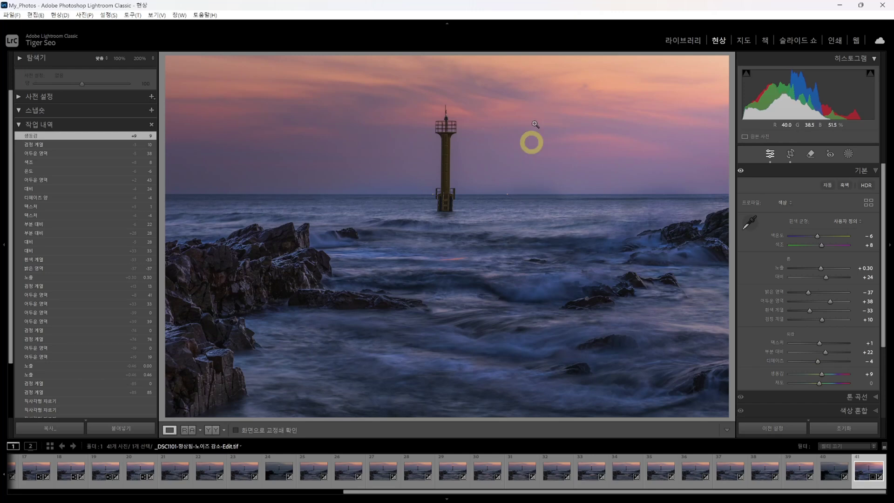
drag(816, 236, 814, 236)
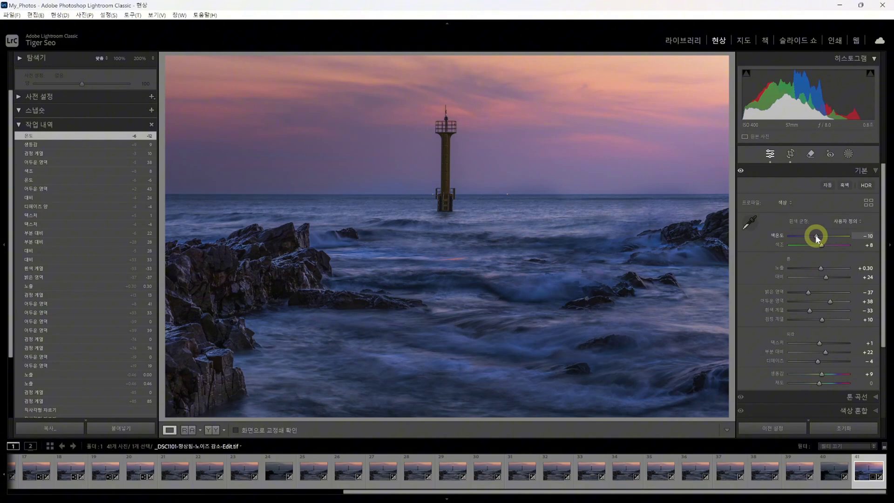
drag(814, 236, 816, 235)
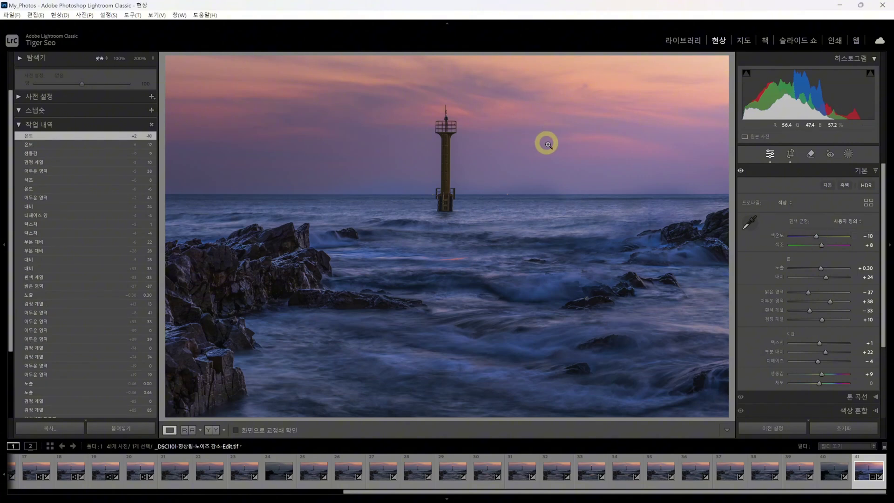
drag(826, 277, 827, 277)
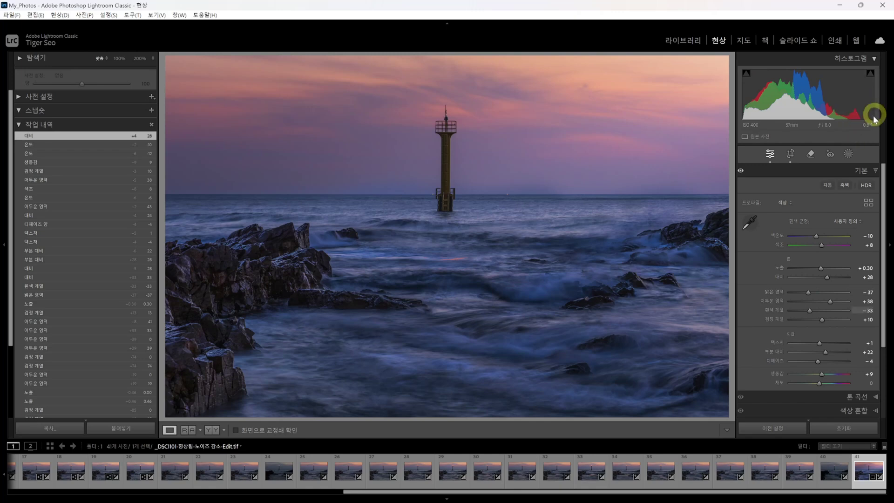
Examine the unedited photo and its histogram from the original Photoshop-edit history state, and return to the latest Contrast state.
key(backslash)
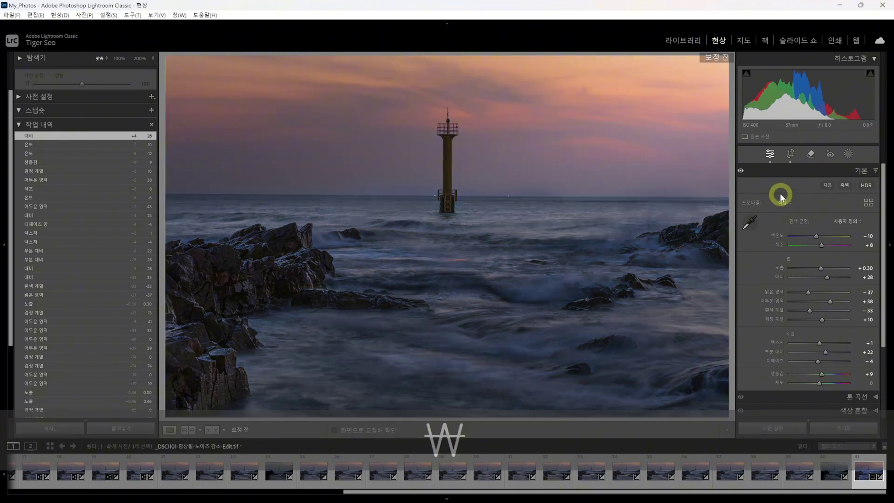
scroll(116, 280, down, 5)
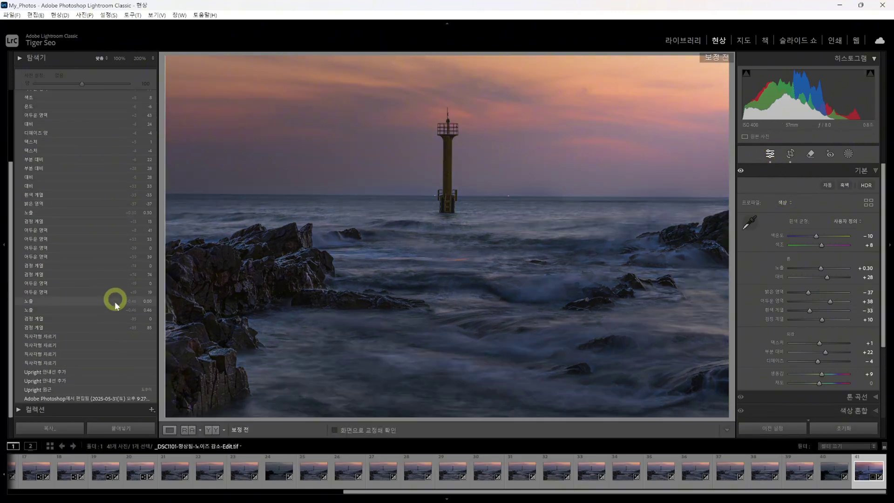
click(119, 399)
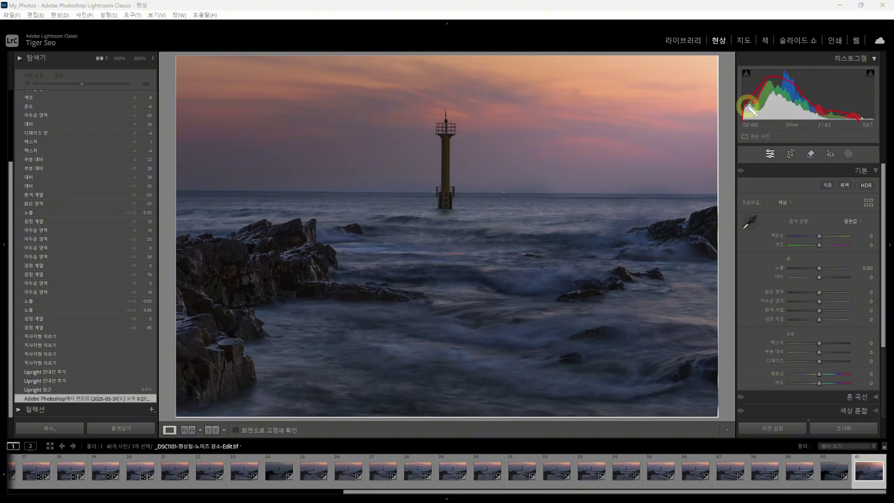
drag(748, 107, 806, 109)
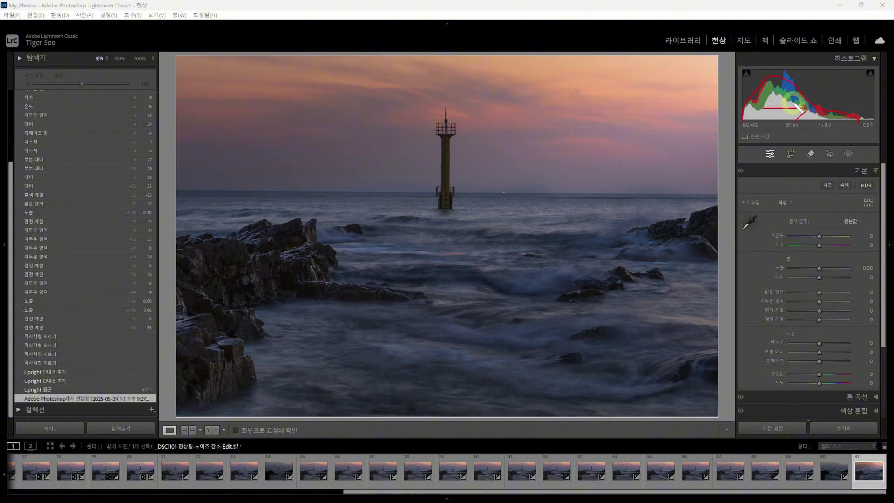
mouse_move(791, 105)
mouse_down()
mouse_move(813, 81)
mouse_move(813, 115)
mouse_move(802, 95)
mouse_up()
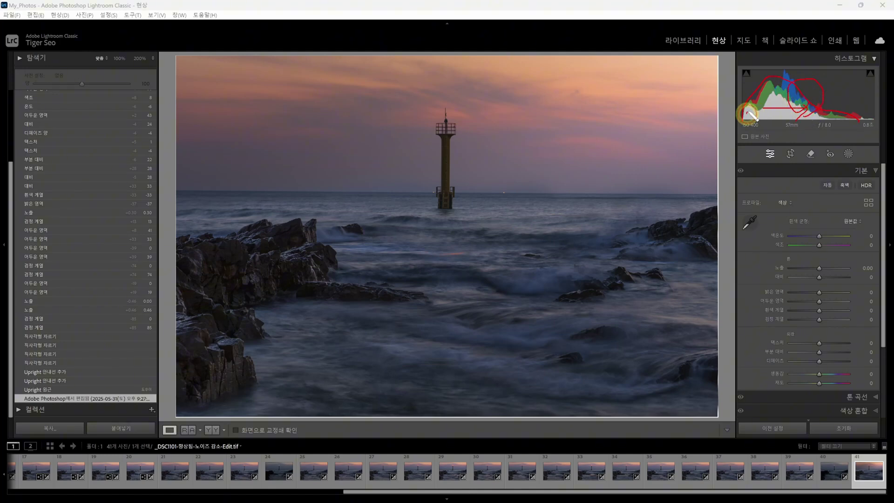
mouse_move(747, 114)
mouse_down()
mouse_move(776, 79)
mouse_move(816, 112)
mouse_up()
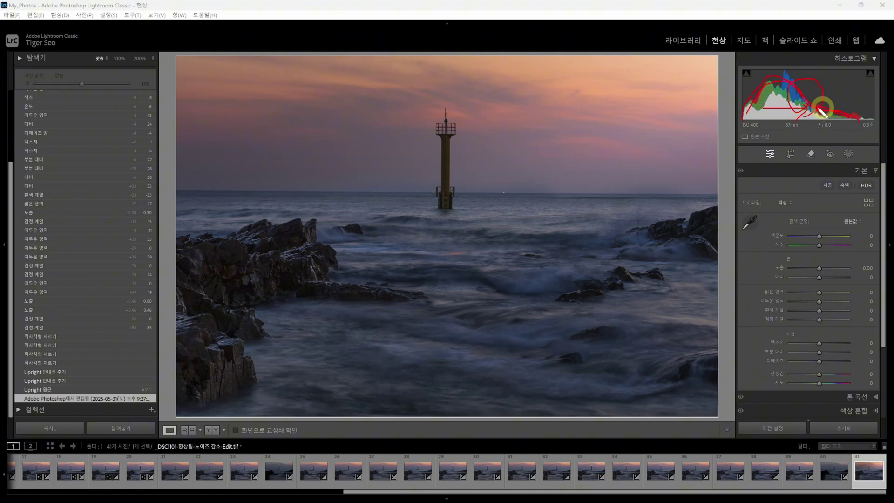
mouse_move(753, 98)
mouse_down()
mouse_move(750, 105)
mouse_move(796, 91)
mouse_move(849, 112)
mouse_up()
key(Escape)
scroll(114, 243, up, 3)
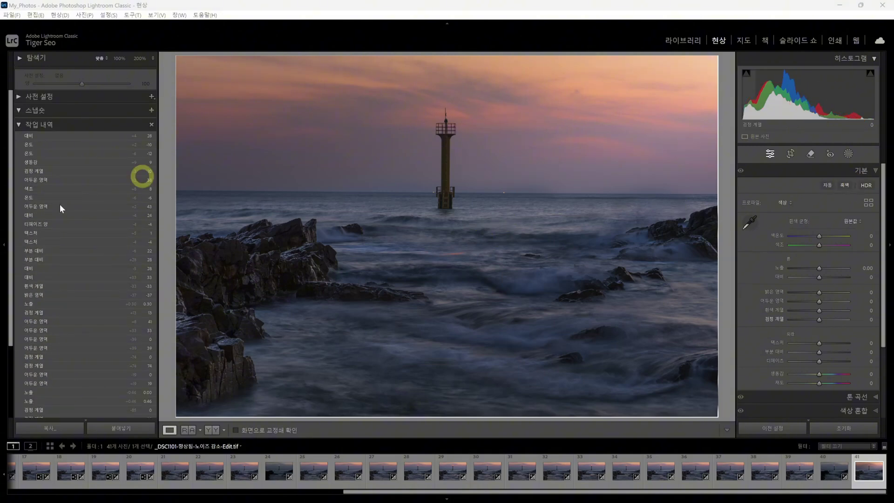
click(44, 135)
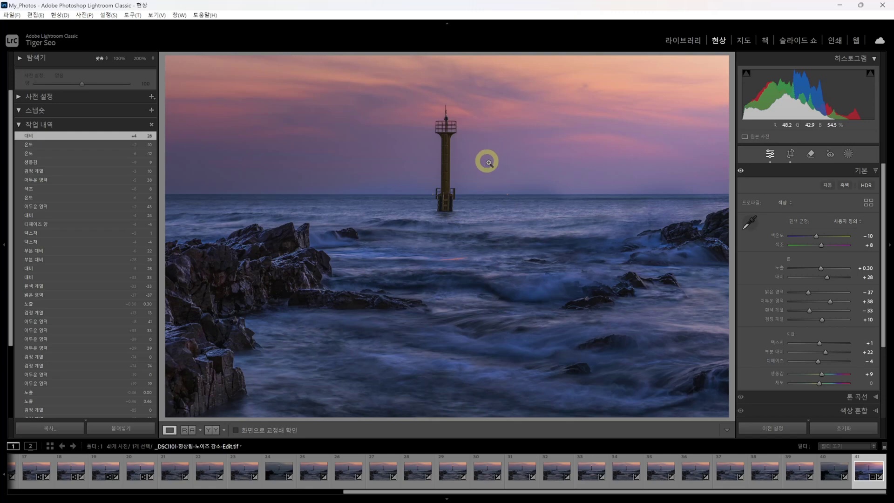
Create separate landscape masks for the sky, mountains and water.
click(848, 154)
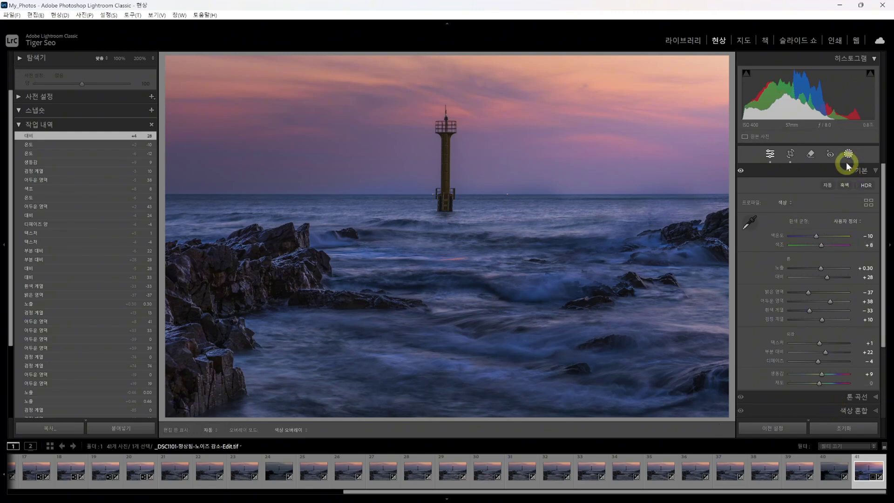
click(850, 236)
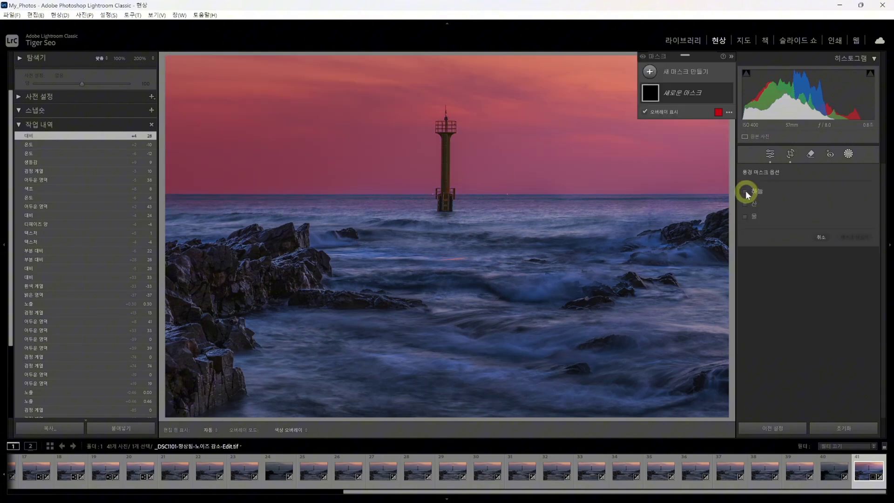
click(745, 190)
mouse_move(751, 208)
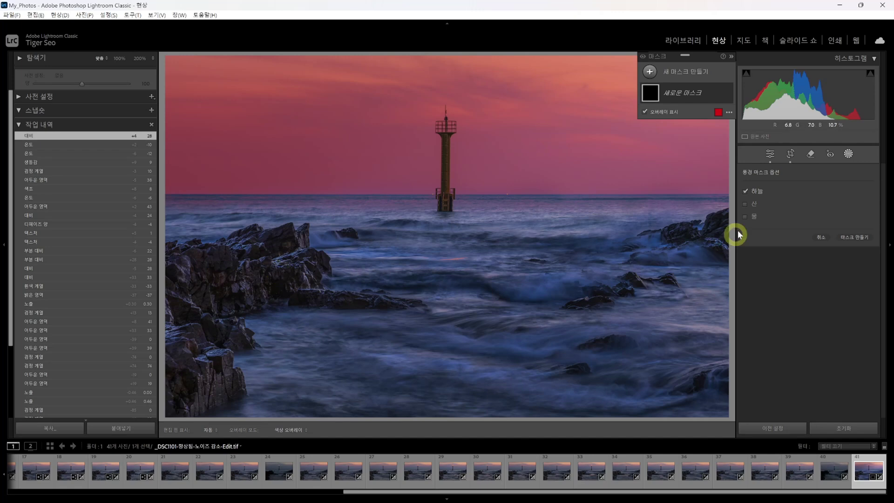
click(745, 204)
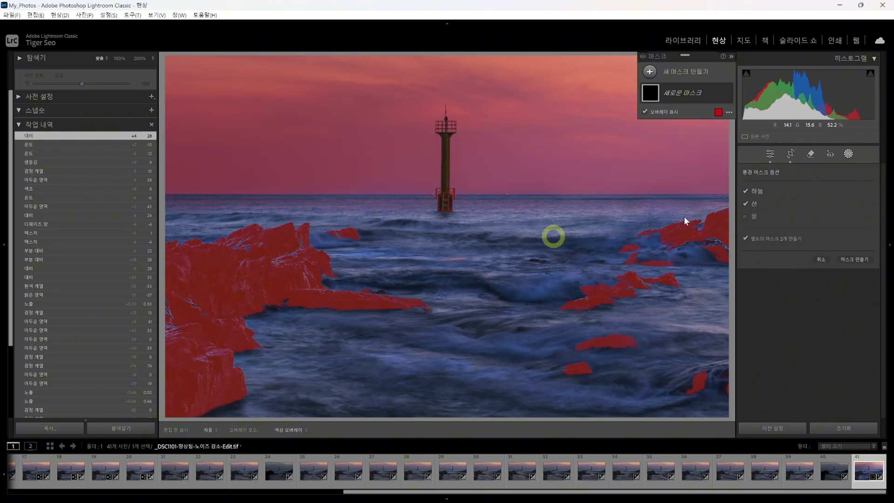
click(742, 216)
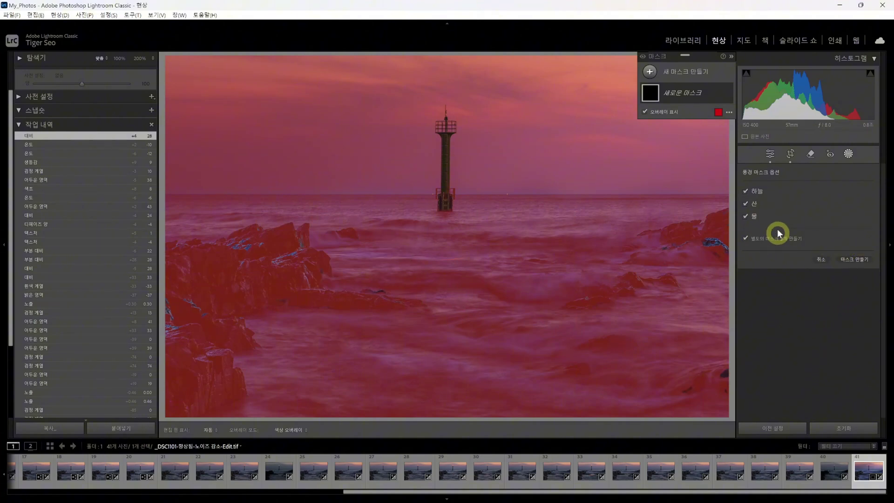
click(847, 259)
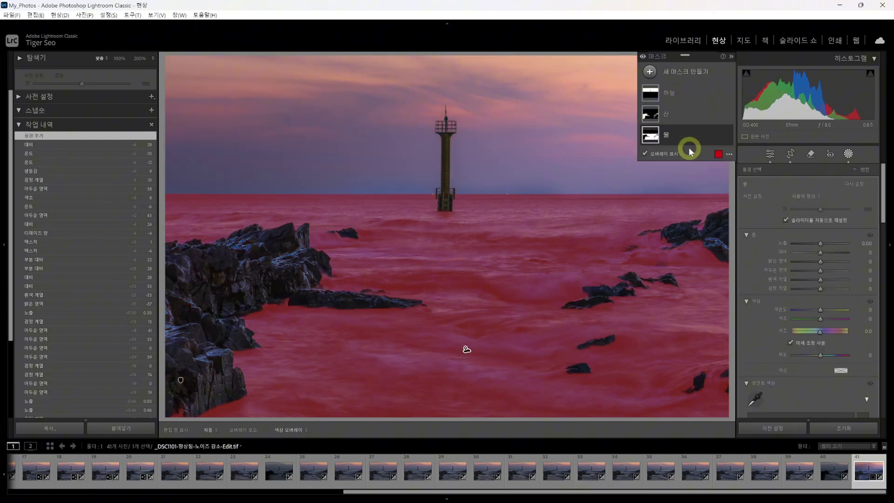
Subtract the lighthouse from the sky mask using a rectangular object selection around the tower.
click(675, 94)
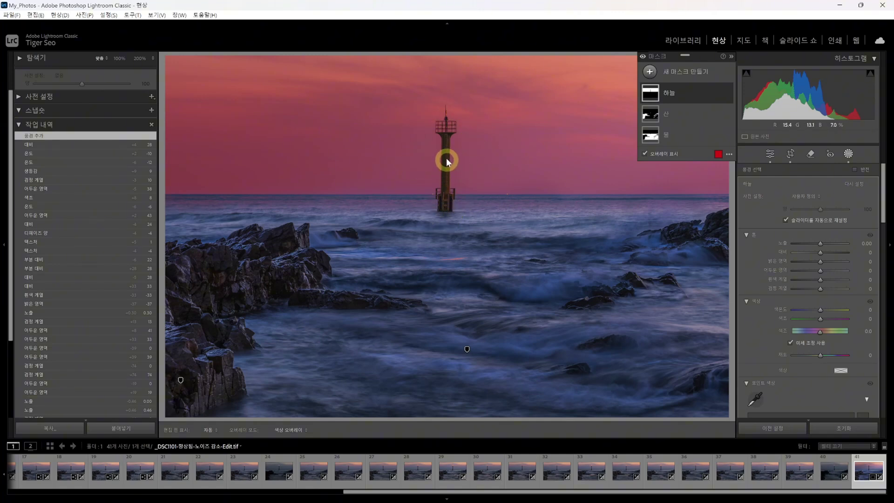
mouse_move(689, 91)
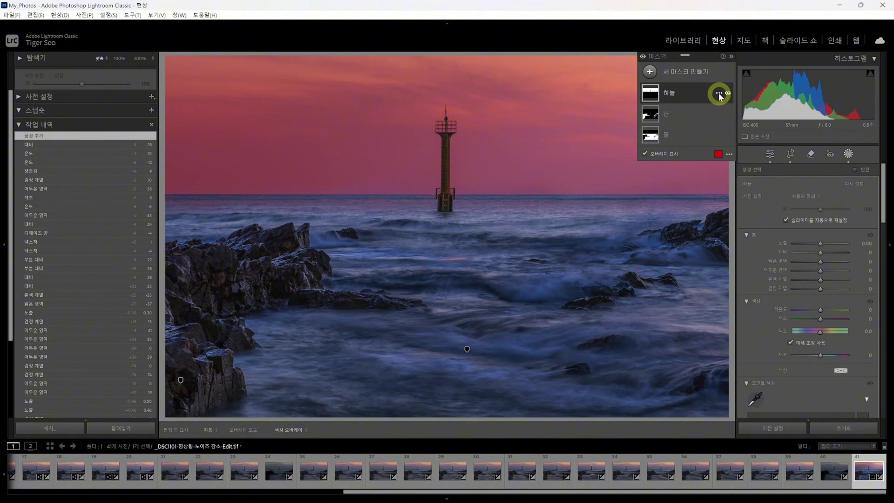
click(689, 93)
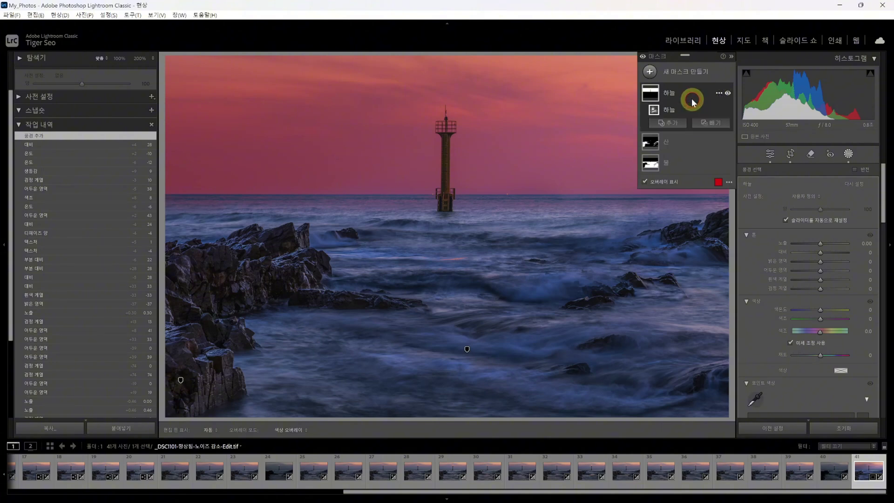
click(711, 122)
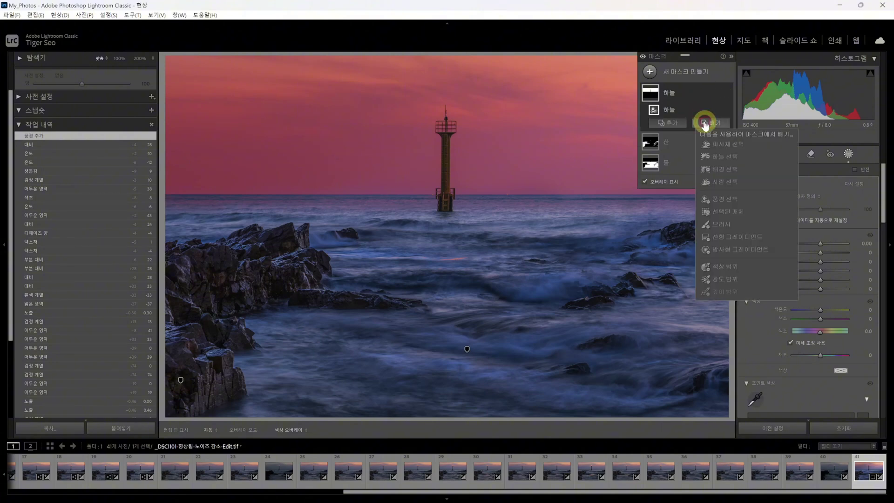
click(743, 213)
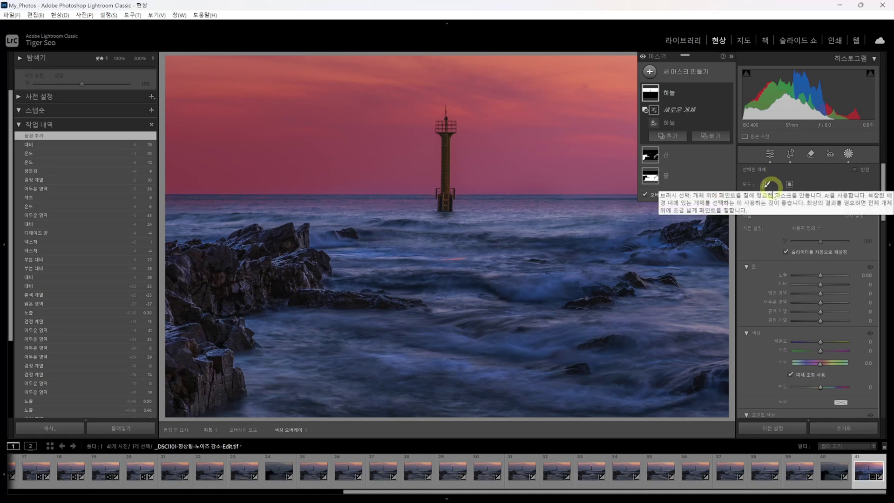
click(789, 187)
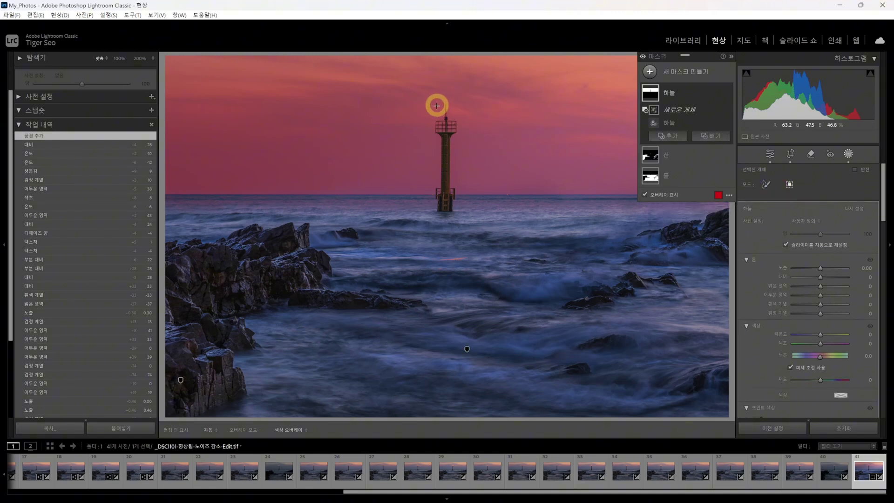
drag(423, 97, 462, 209)
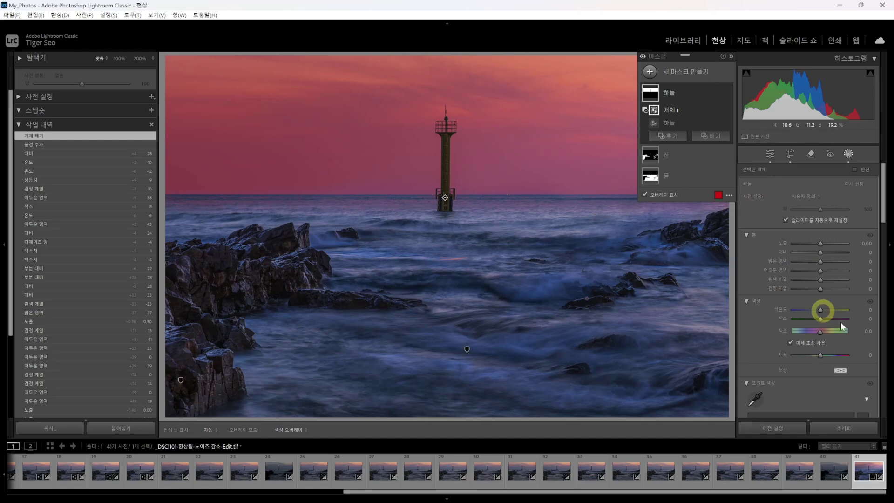
Tint the sky mask with a warm orange color at hue 31 and saturation 52%.
click(821, 310)
drag(822, 312, 829, 312)
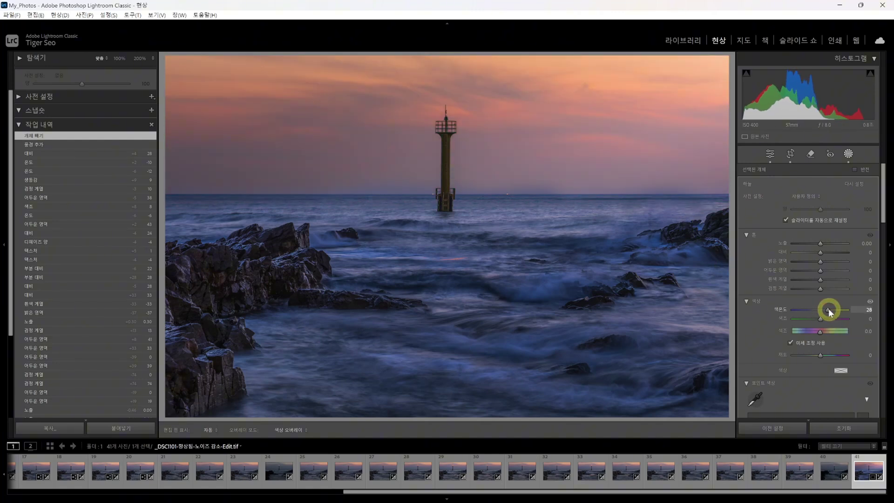
click(841, 371)
click(841, 371)
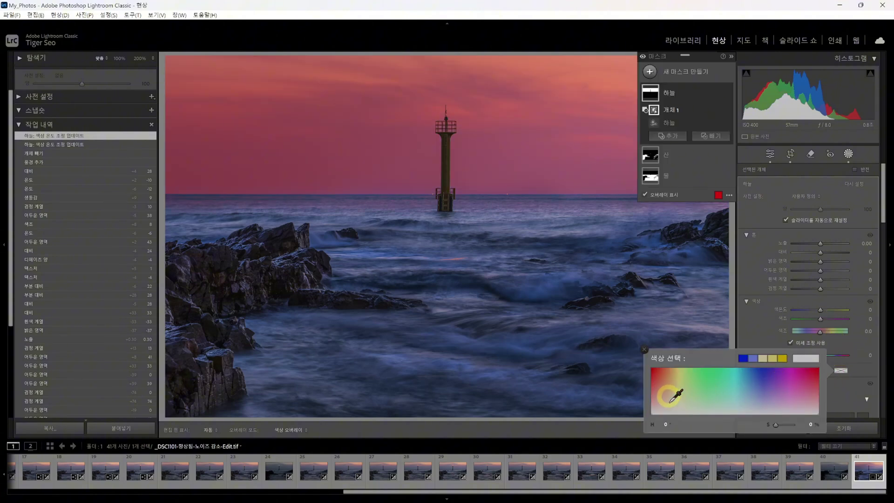
drag(670, 390, 666, 387)
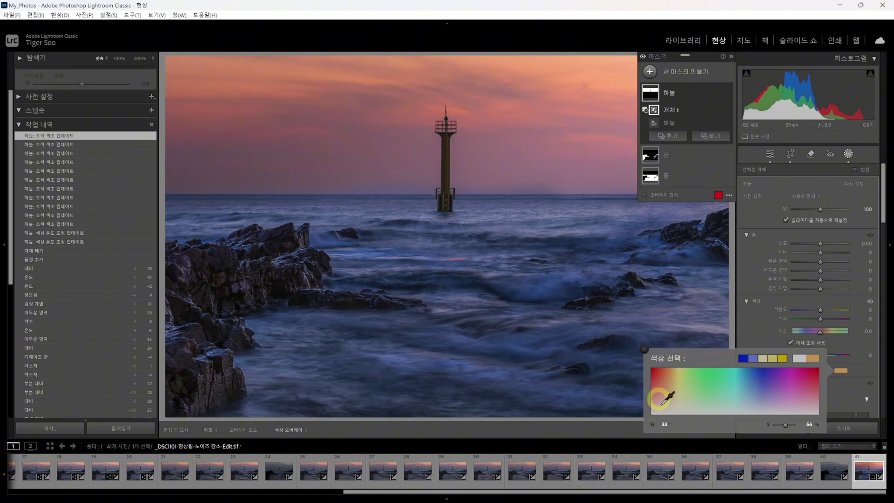
drag(667, 390, 671, 393)
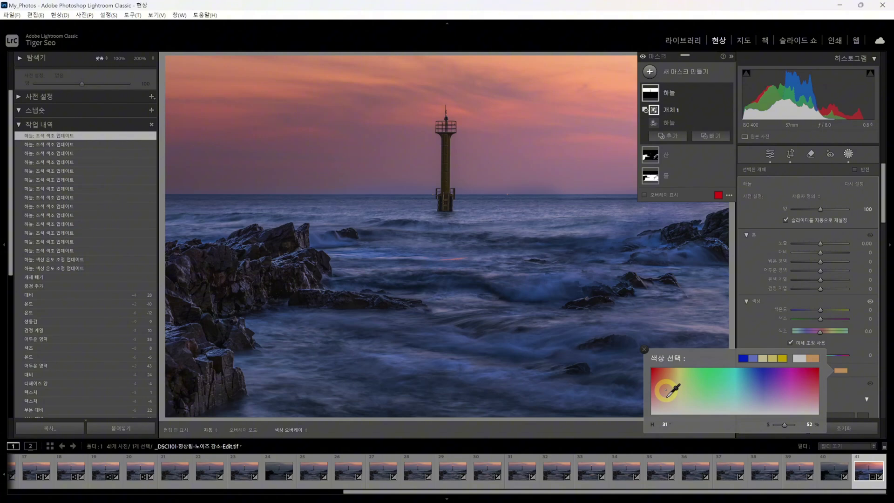
click(644, 349)
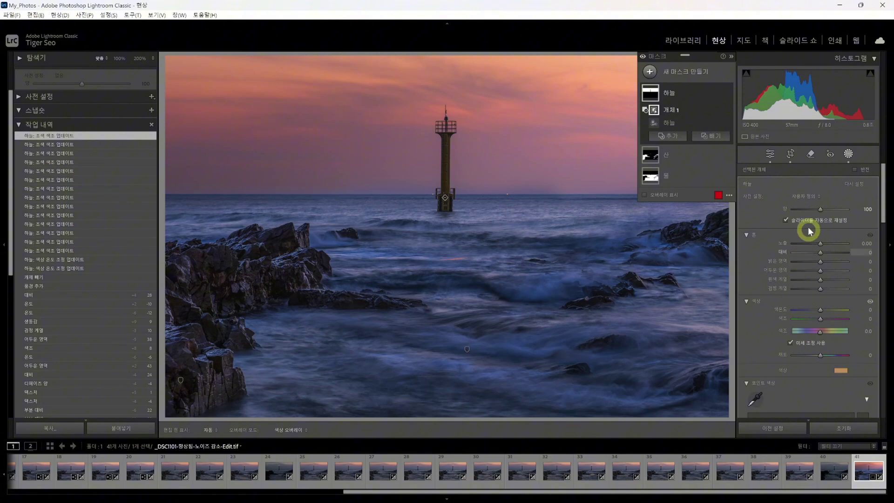
Set Dehaze to 25 on the sky mask.
scroll(802, 268, down, 6)
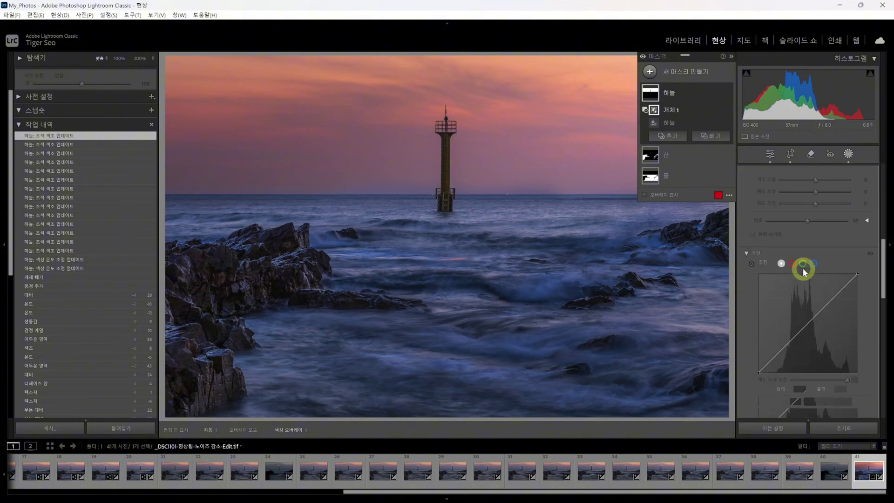
scroll(804, 270, down, 2)
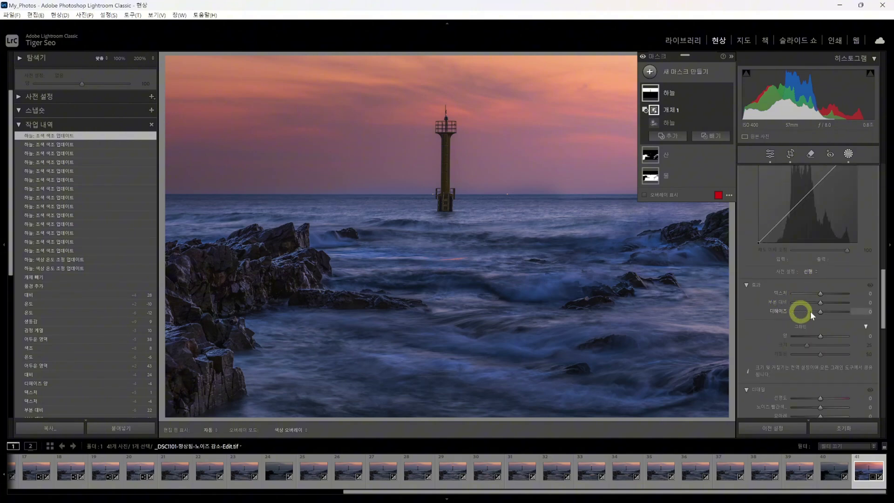
mouse_move(820, 313)
mouse_down()
mouse_move(845, 309)
mouse_move(814, 315)
mouse_move(824, 314)
mouse_up()
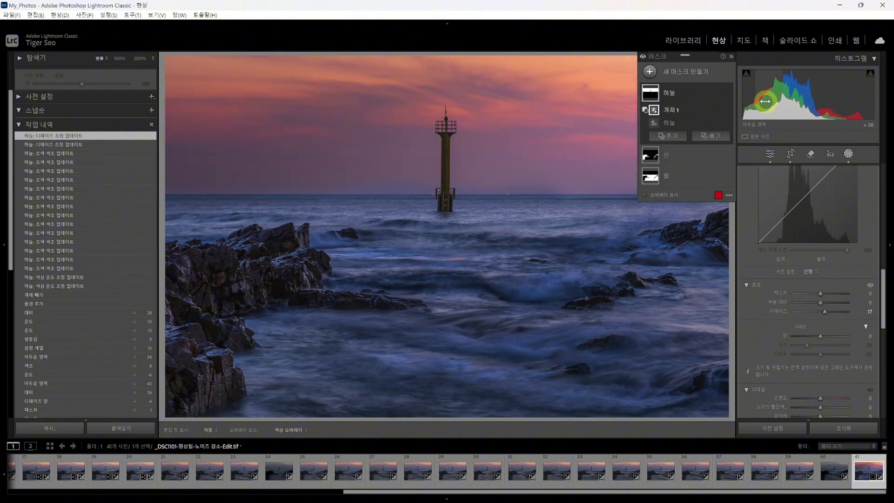
click(824, 313)
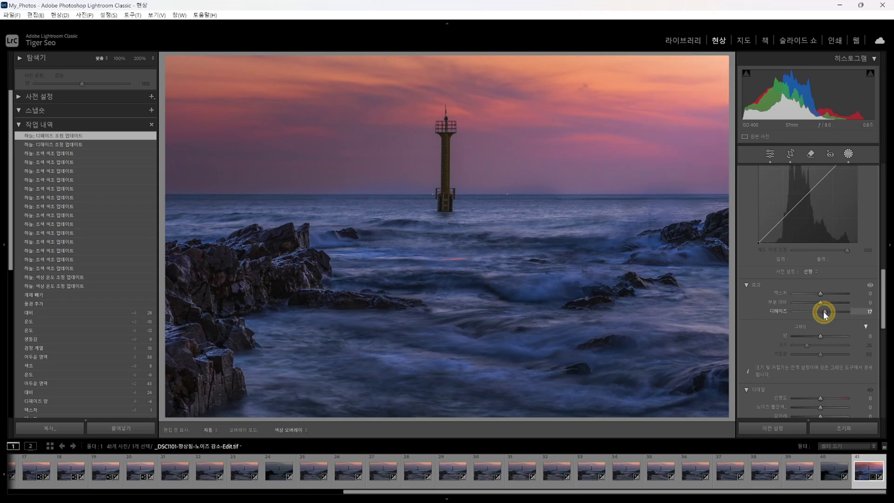
drag(826, 314, 826, 315)
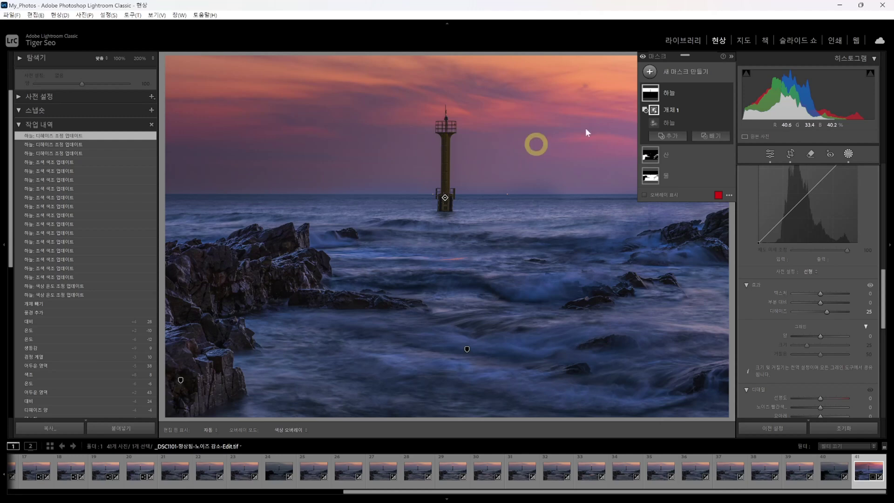
Set Clarity to 12 and Texture to 33 on the sky mask.
click(821, 303)
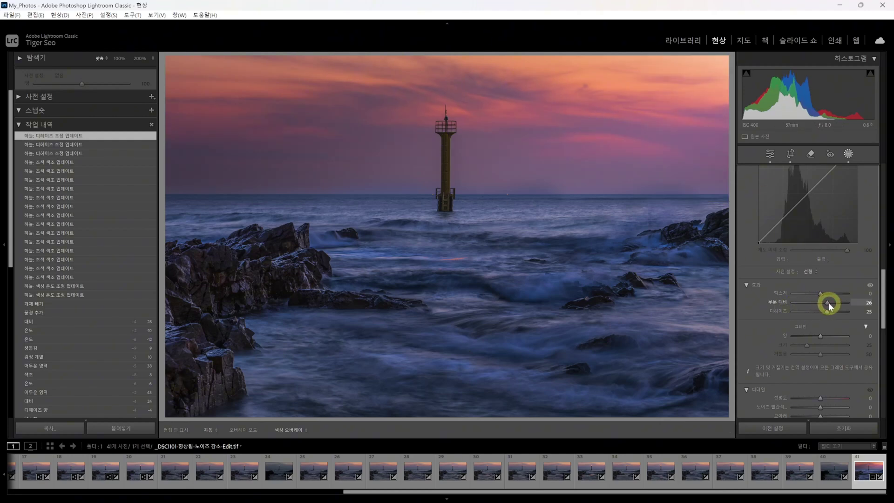
drag(828, 303, 825, 303)
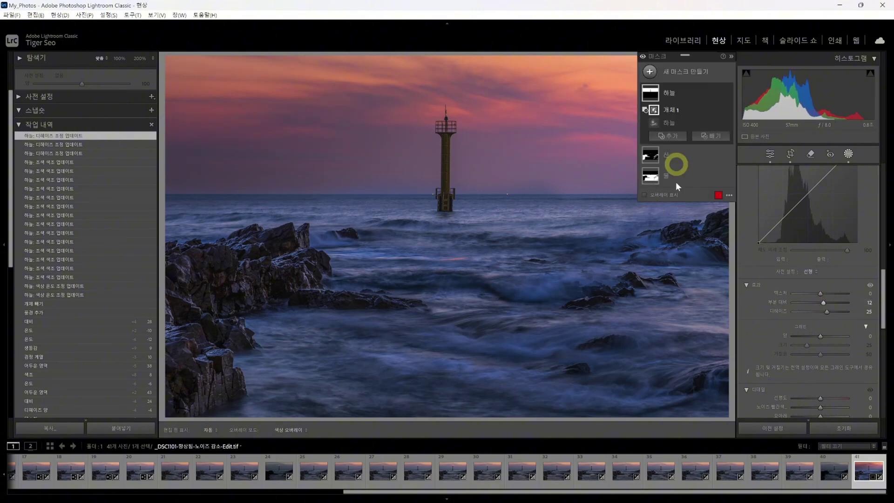
click(820, 294)
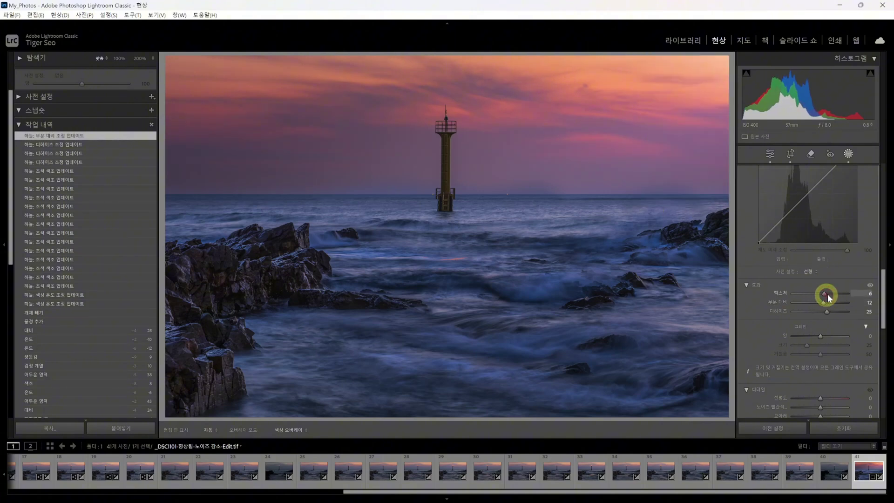
drag(828, 294, 881, 294)
drag(829, 292, 828, 291)
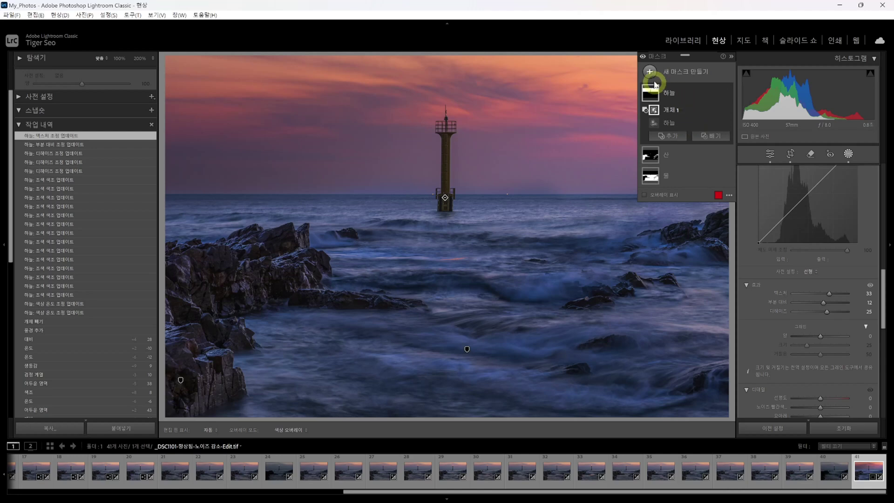
Create a new sky mask and intersect it with a linear gradient spanning from the photo's upper edge to just below the horizon.
click(680, 136)
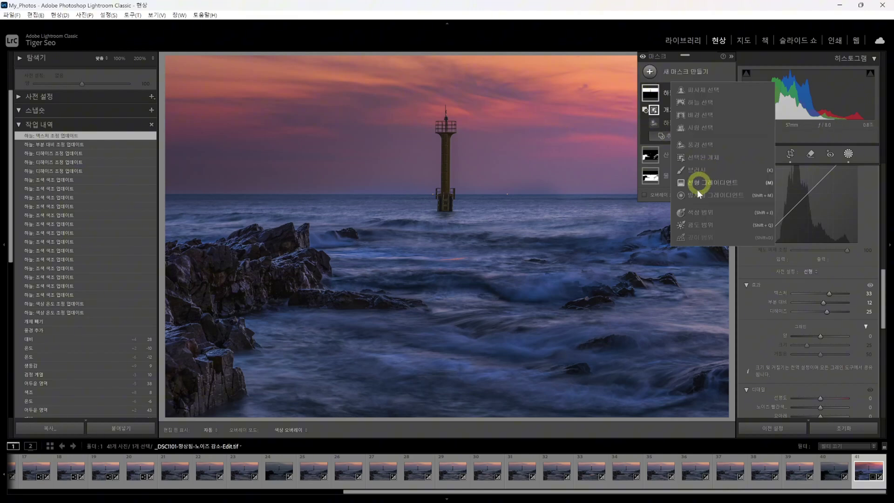
click(700, 102)
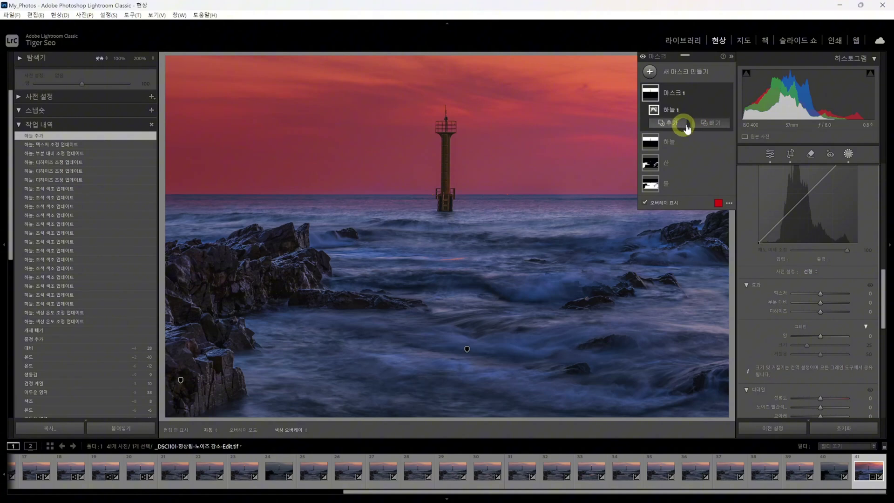
key(alt)
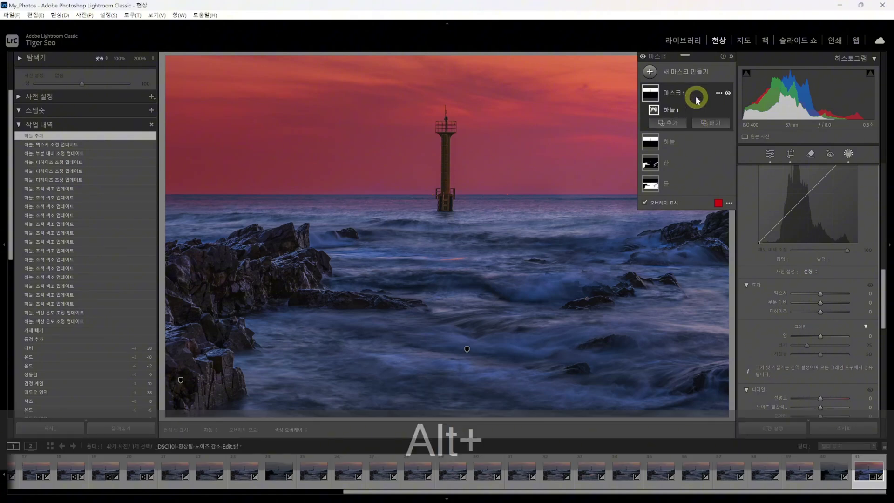
click(719, 111)
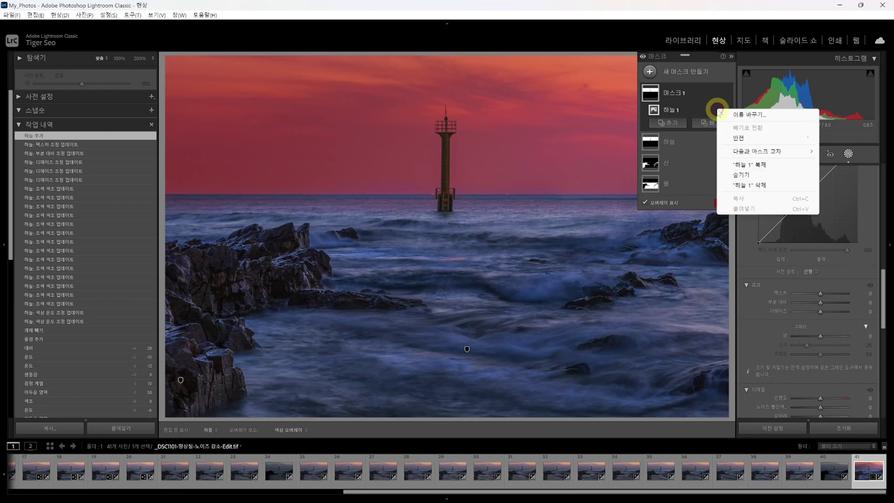
click(719, 112)
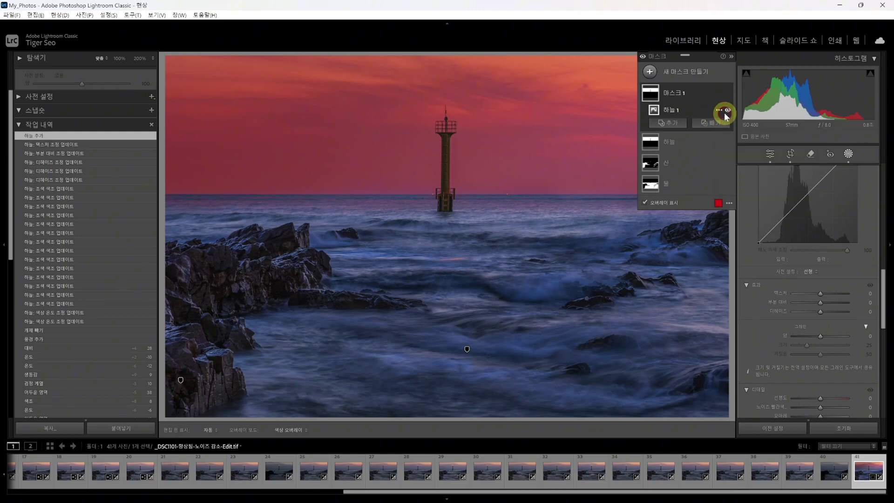
click(722, 113)
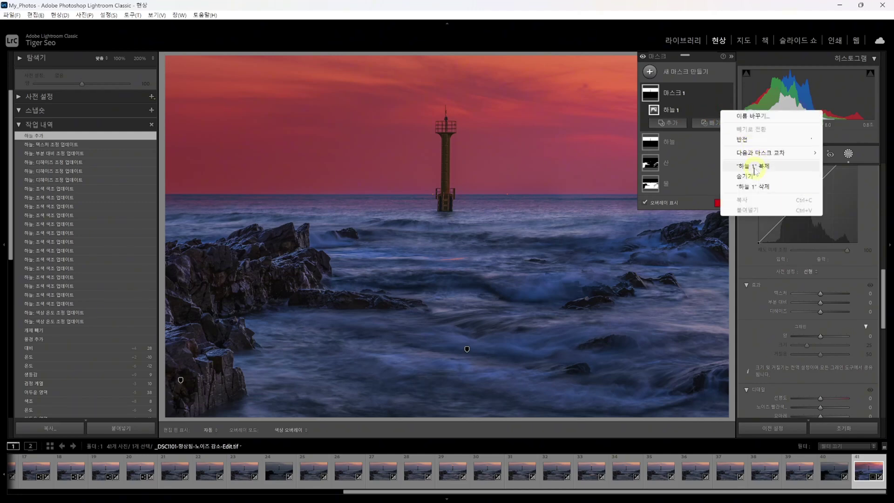
mouse_move(757, 155)
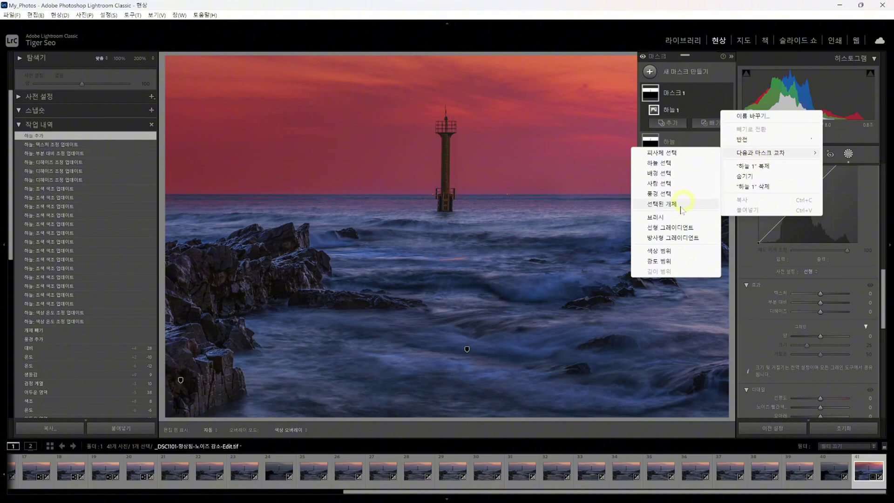
click(669, 229)
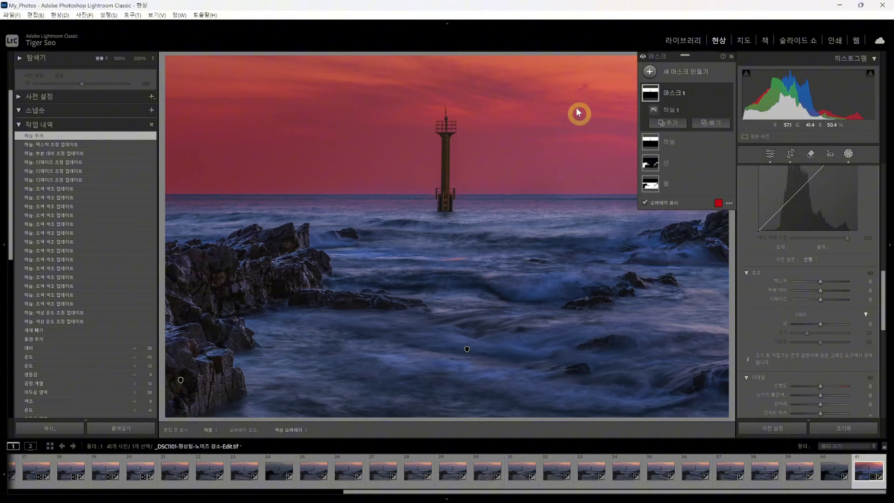
key(m)
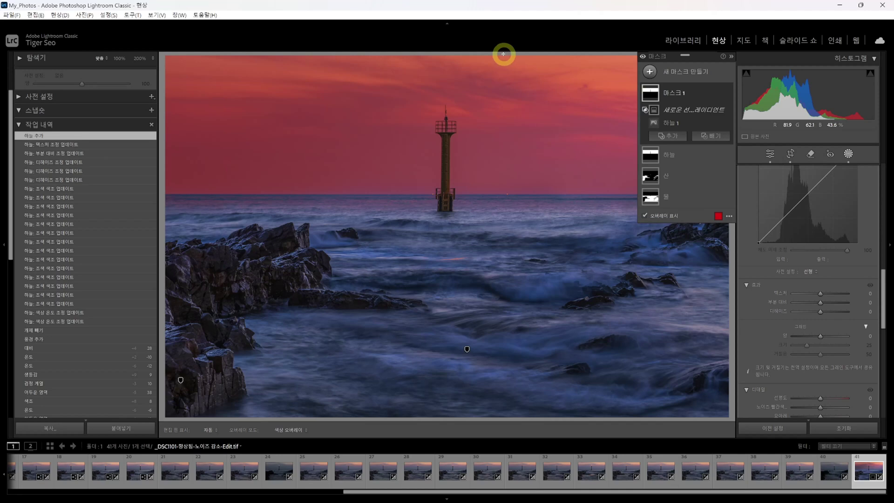
drag(503, 54, 504, 207)
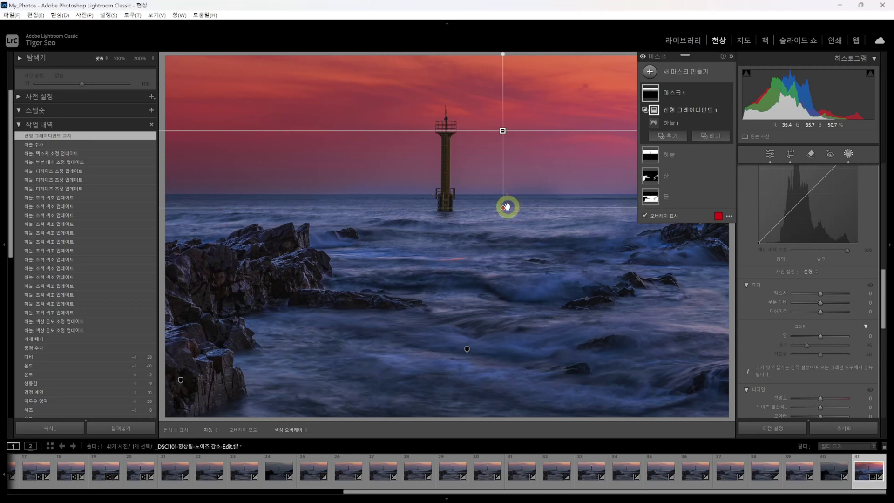
mouse_move(506, 205)
mouse_down()
mouse_move(503, 192)
mouse_move(505, 203)
mouse_up()
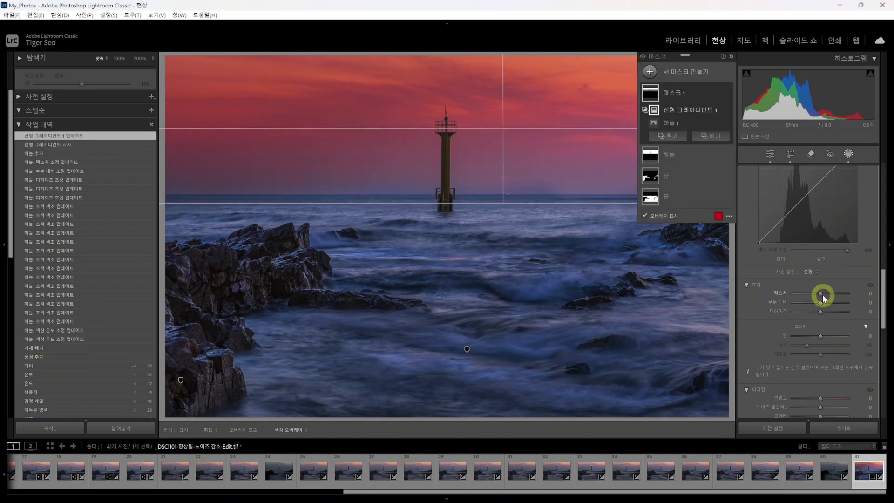
Lower the Exposure of the gradient-intersected sky mask to -0.26.
scroll(818, 250, up, 5)
scroll(819, 247, up, 3)
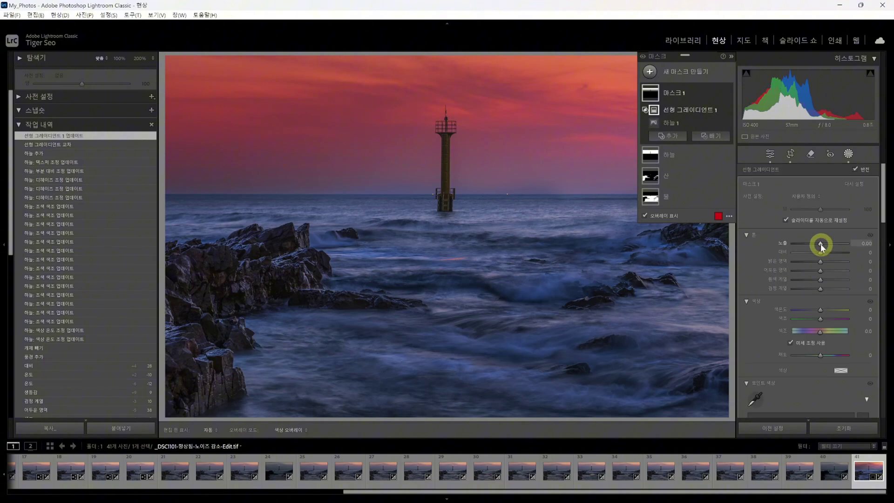
drag(820, 244, 819, 244)
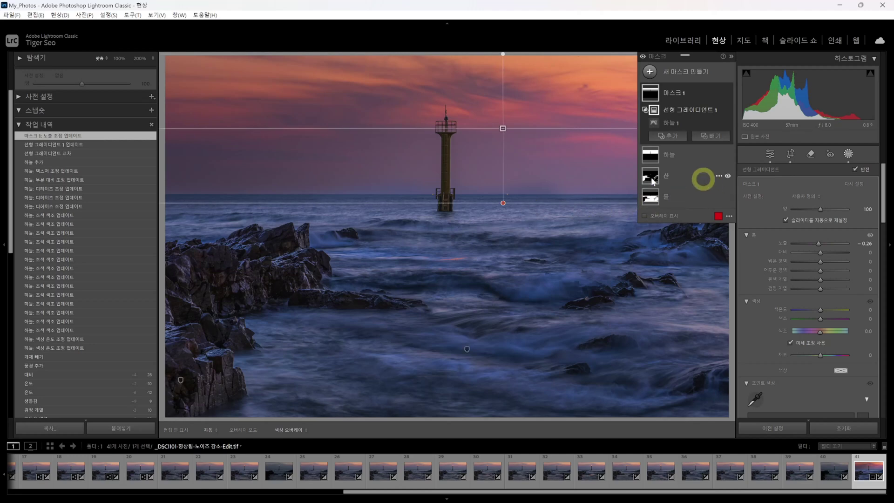
Create a new linear gradient mask running from mid-tower in the sky down to the middle of the sea.
click(652, 72)
click(703, 179)
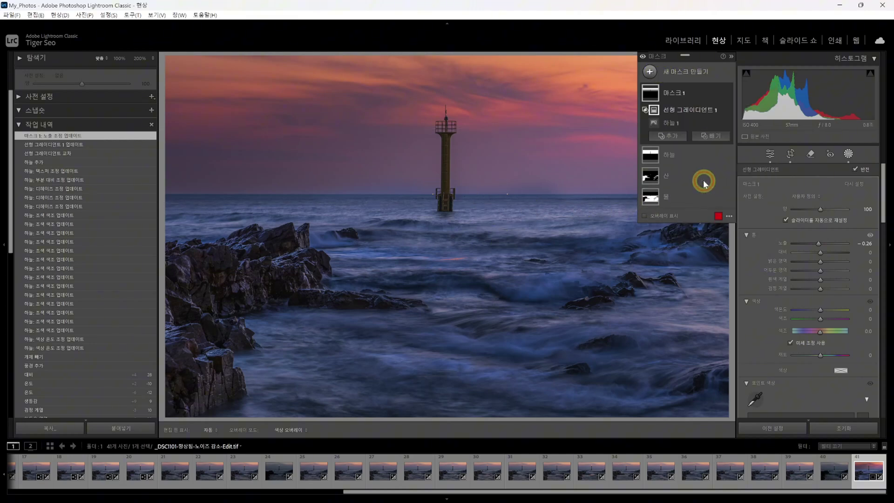
key(m)
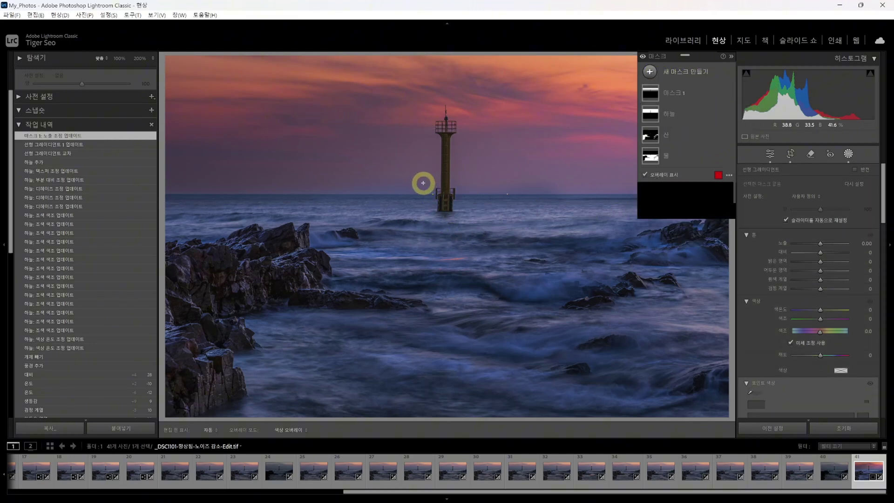
drag(422, 144, 413, 291)
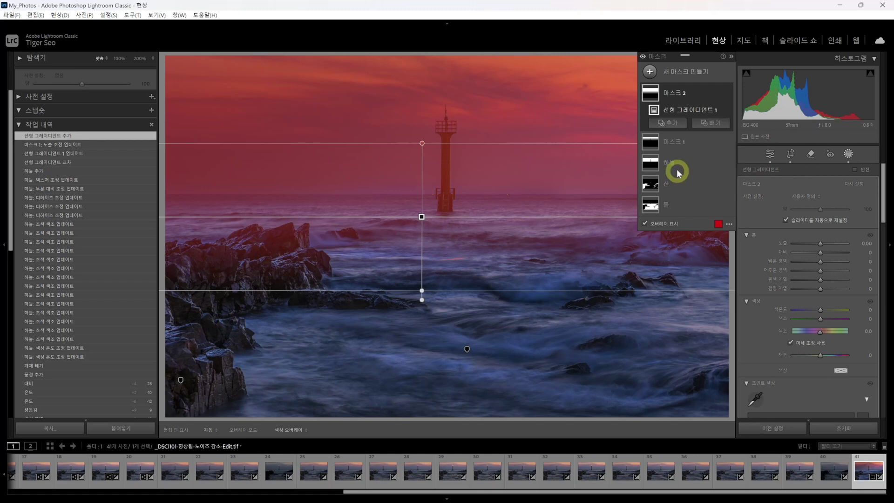
Intersect the new mask with an opposite linear gradient from the sea up to mid-tower, limiting it to a band around the horizon.
alt+click(697, 123)
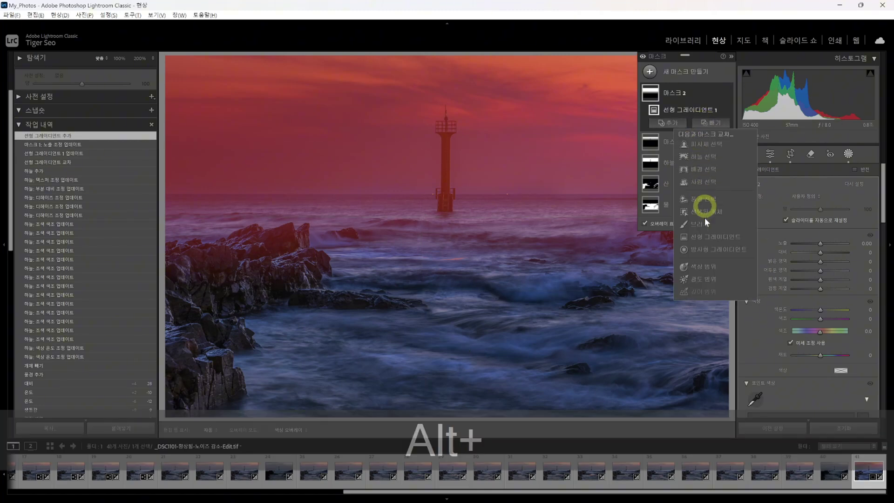
click(701, 237)
drag(434, 258, 455, 134)
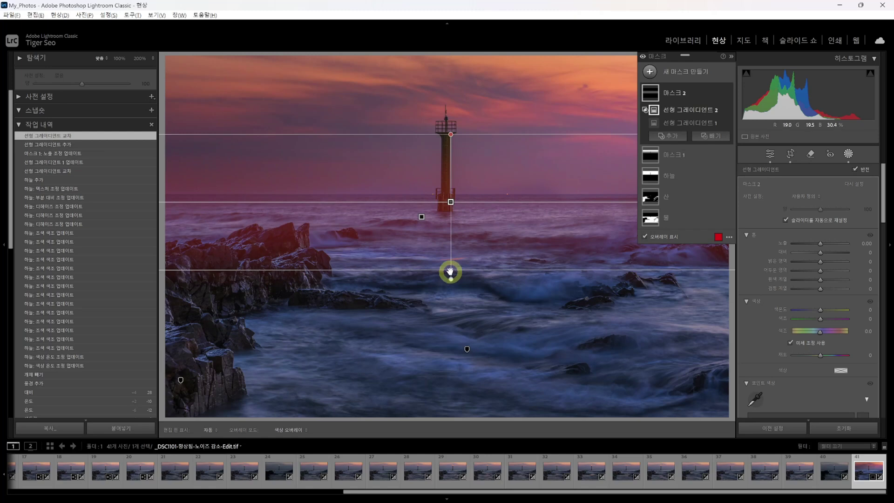
drag(450, 271, 451, 256)
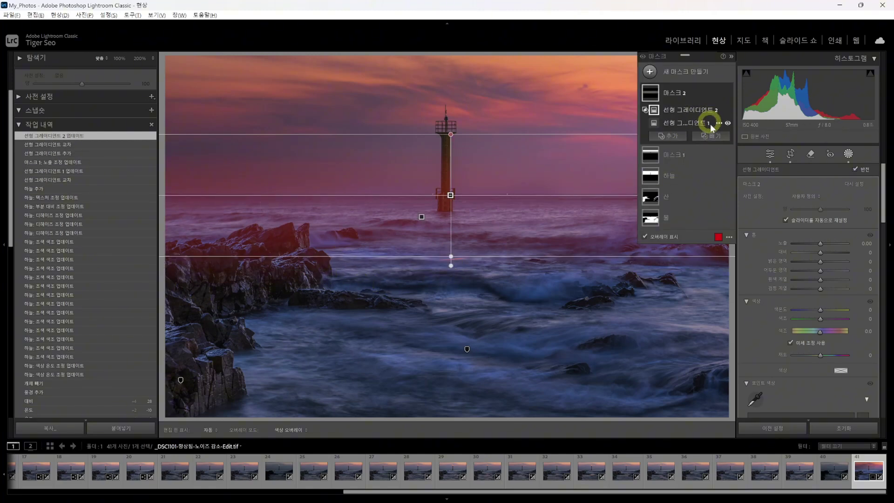
Subtract the large rocks on the photo's left side and the lighthouse from the horizon band mask using object selections.
click(712, 136)
click(722, 225)
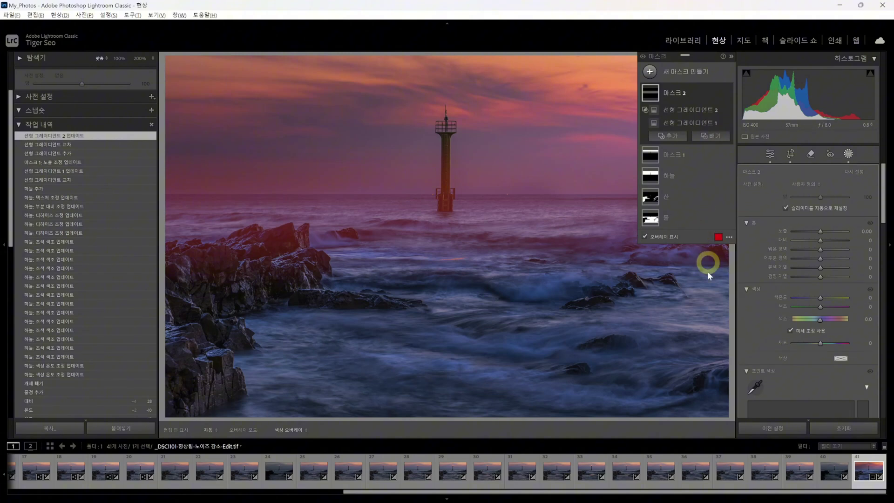
drag(407, 309, 163, 216)
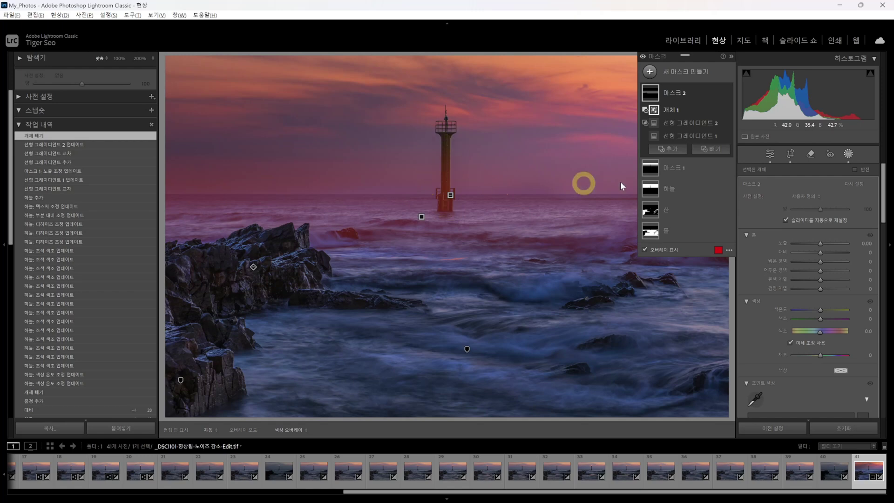
click(706, 155)
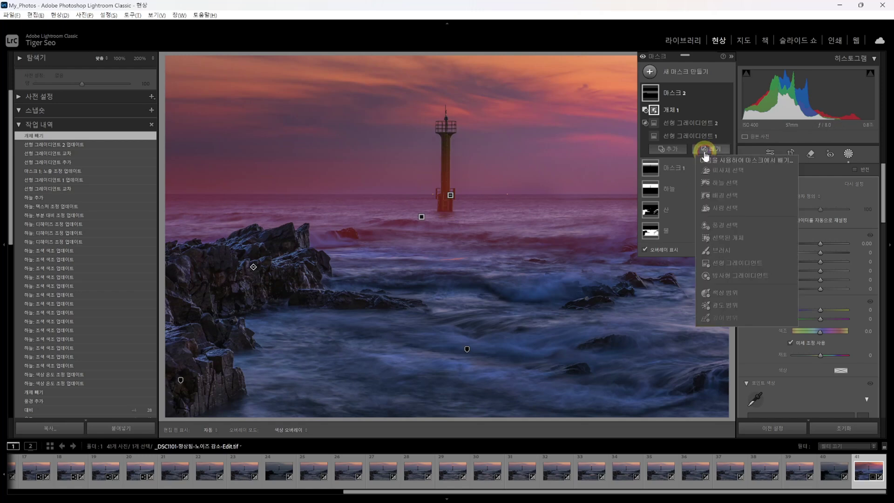
click(724, 236)
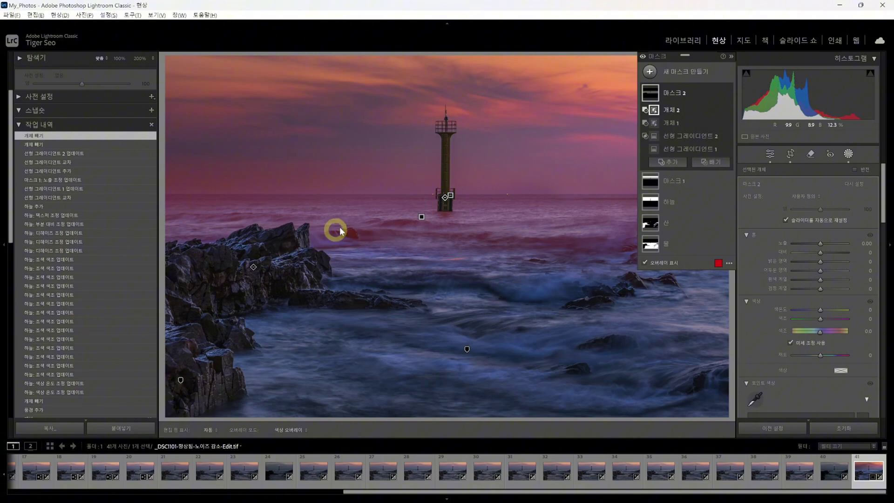
Subtract the small rock in the sea beside the large left rocks from the horizon band mask using a rectangular object selection.
click(712, 162)
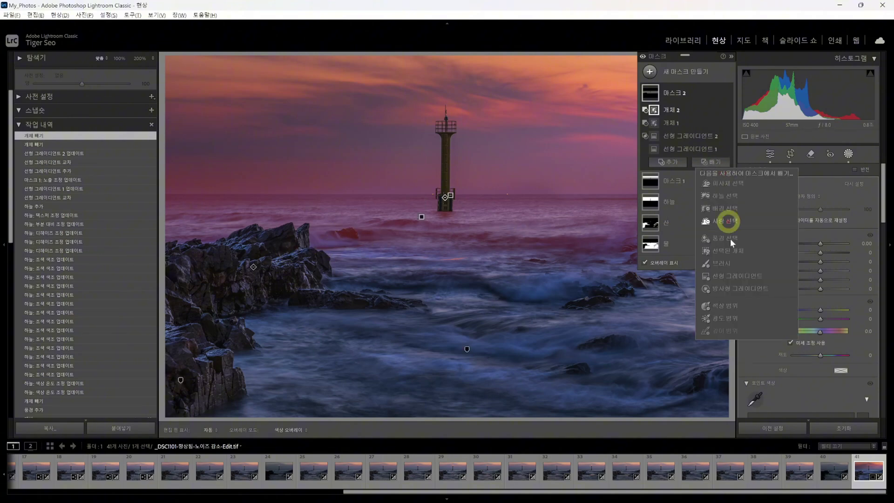
click(730, 250)
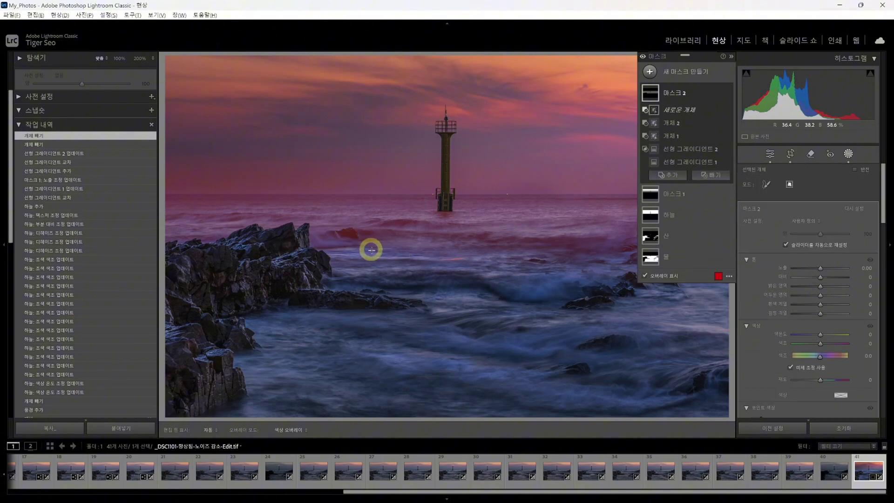
drag(364, 249, 309, 223)
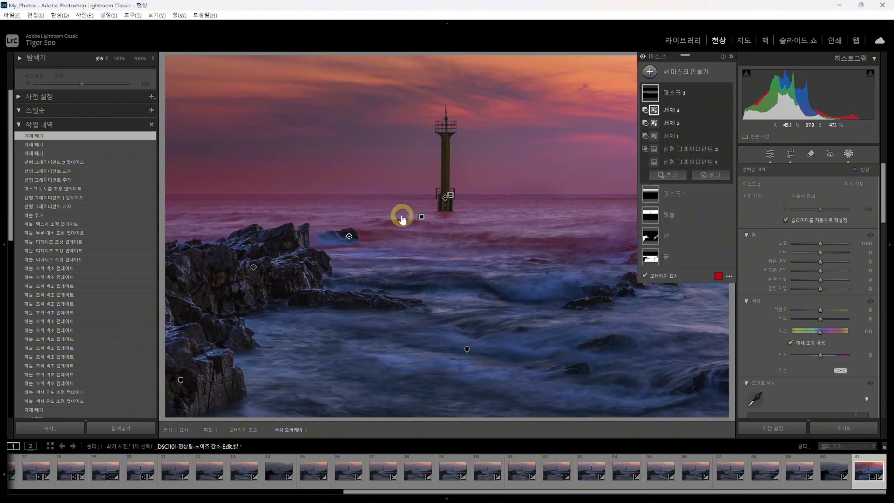
click(731, 56)
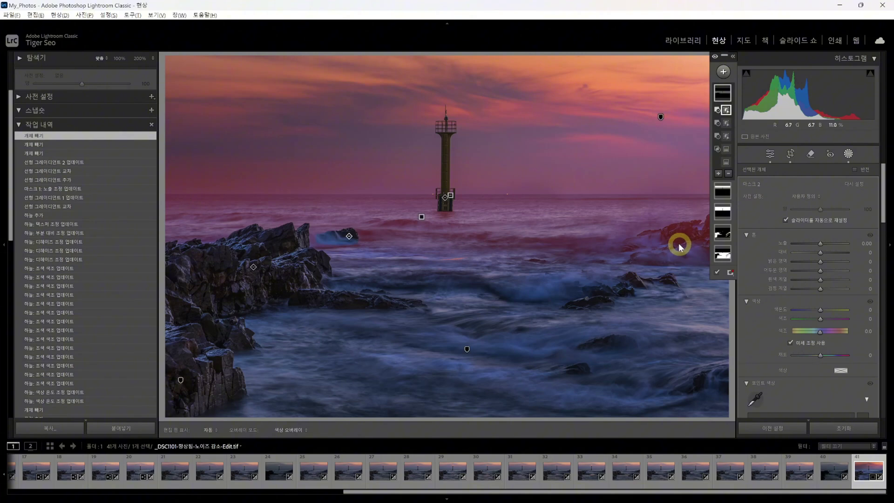
key(space)
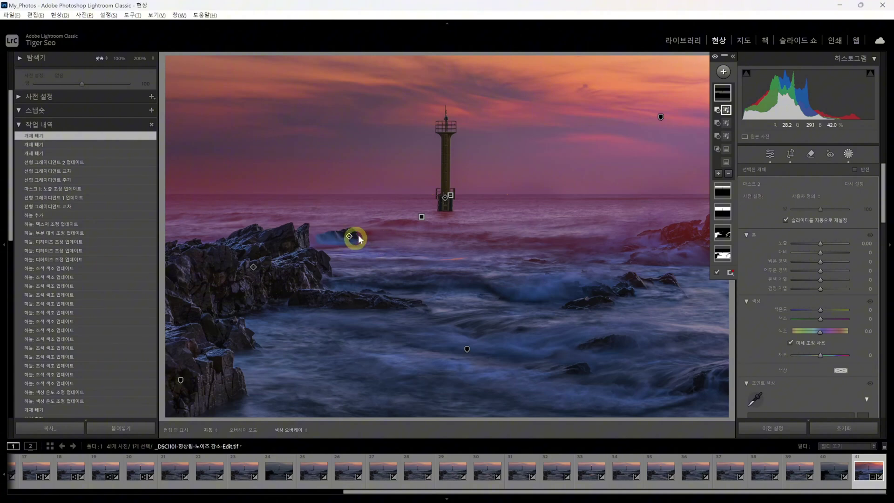
click(733, 58)
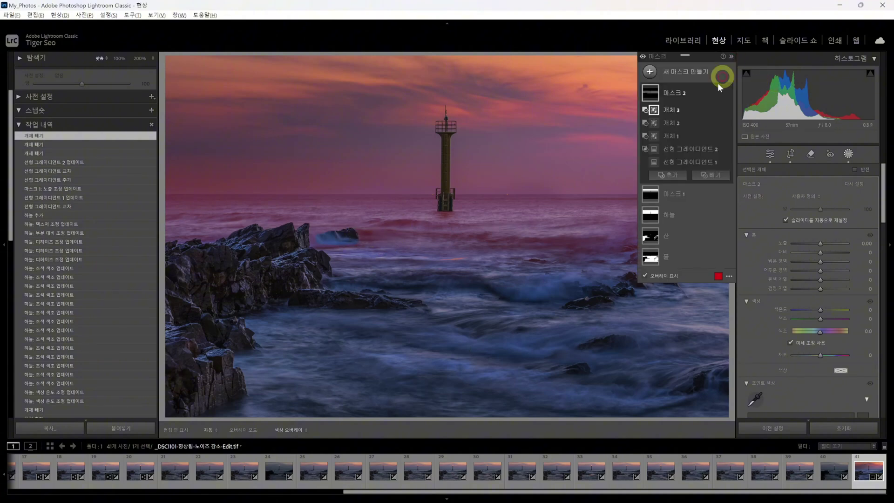
Lower the Exposure of the horizon band mask to -1.58.
click(676, 95)
mouse_move(818, 245)
mouse_down()
mouse_move(795, 244)
mouse_move(807, 244)
mouse_up()
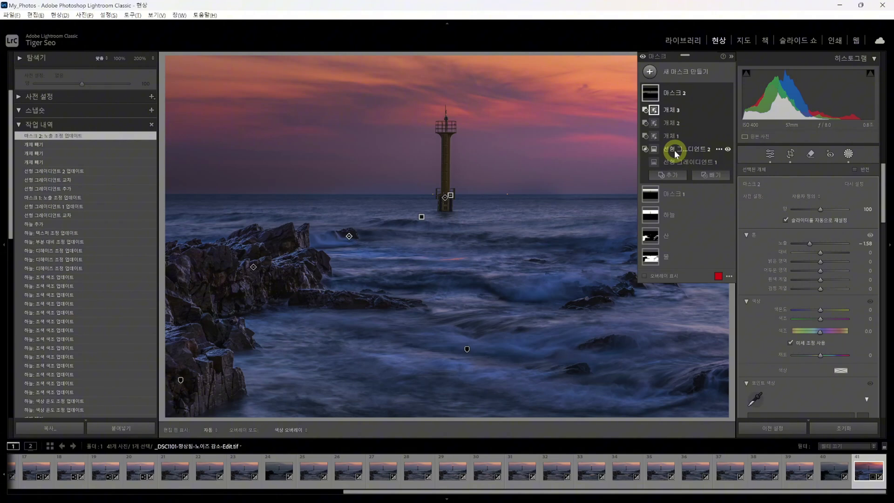
Create a new linear gradient mask running from the foreground water up to the sea just below the lighthouse.
click(649, 72)
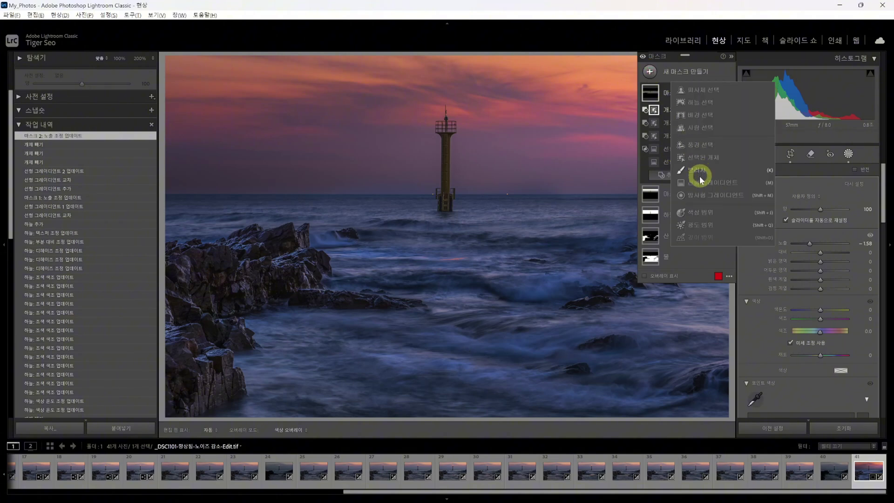
click(700, 181)
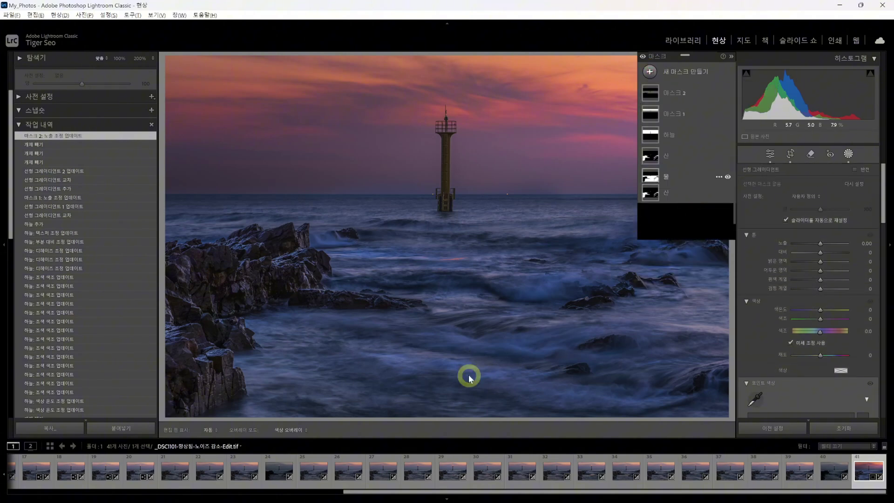
drag(468, 377, 452, 383)
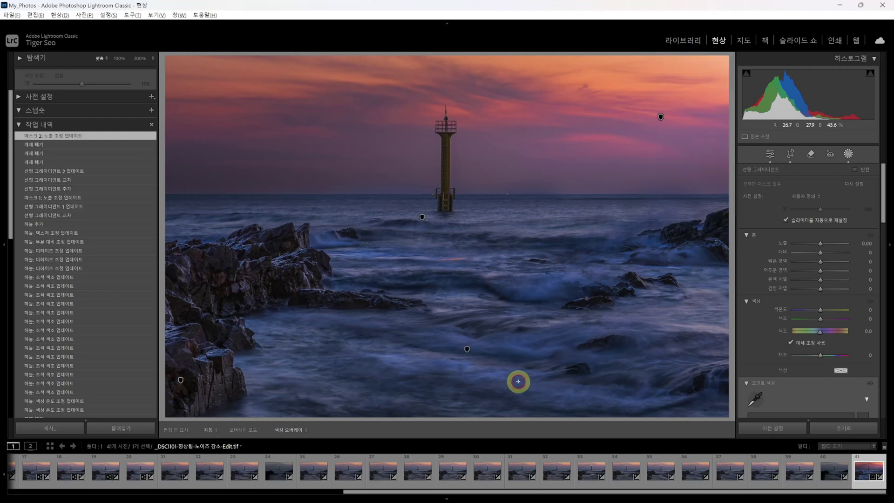
drag(517, 380, 495, 243)
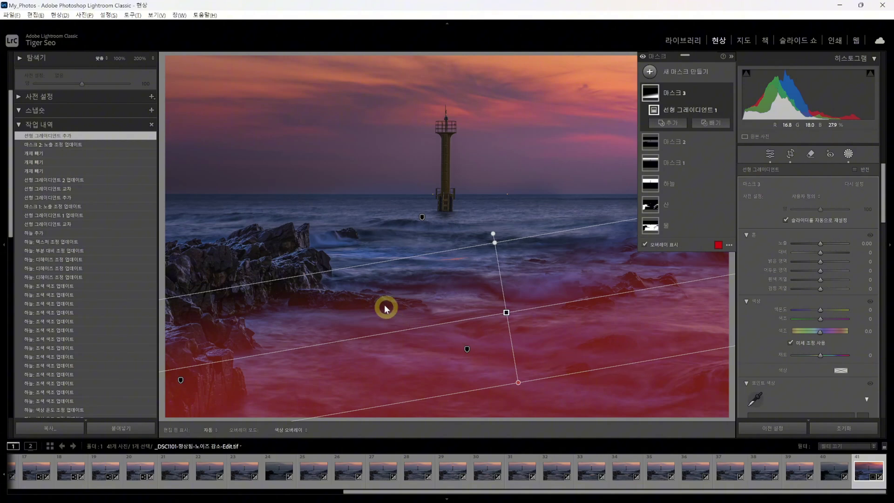
Tilt the foreground gradient more steeply, extend its lower edge downward and set its Exposure to -0.57.
drag(820, 243, 810, 242)
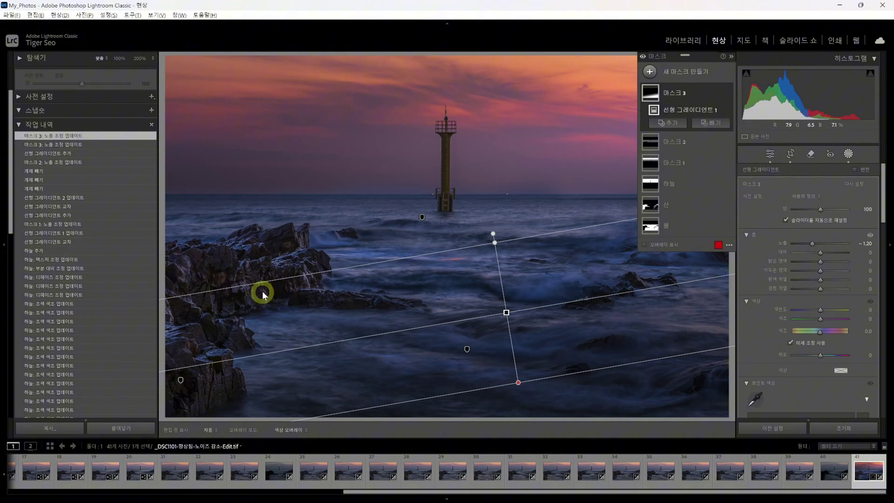
mouse_move(556, 307)
mouse_down()
mouse_move(560, 291)
mouse_move(572, 303)
mouse_up()
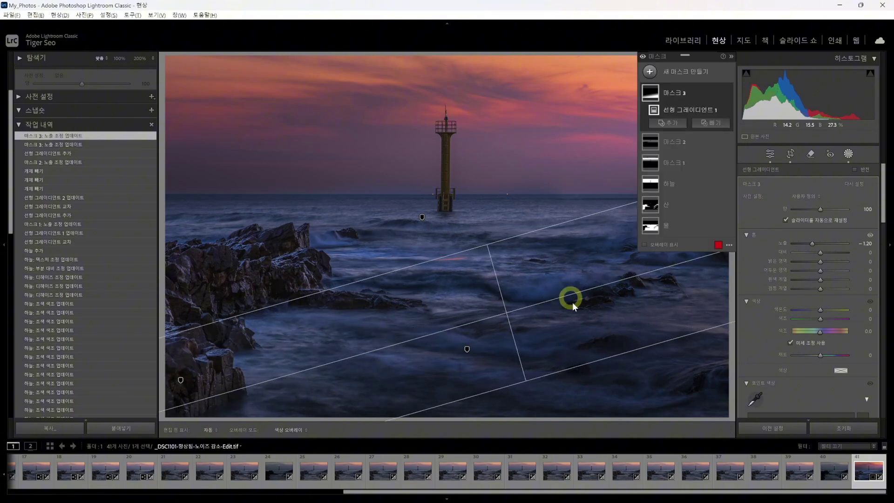
drag(525, 379, 528, 403)
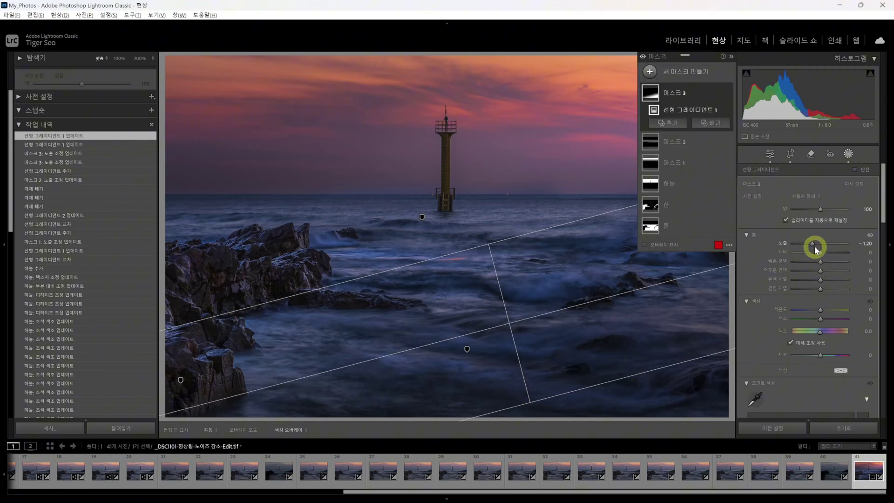
drag(810, 244, 813, 244)
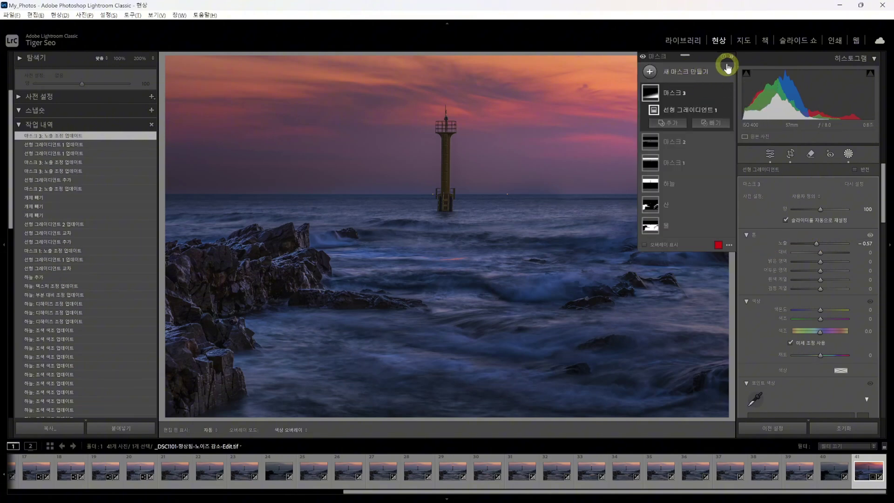
Compare the photo with all masks switched off and on again.
click(642, 58)
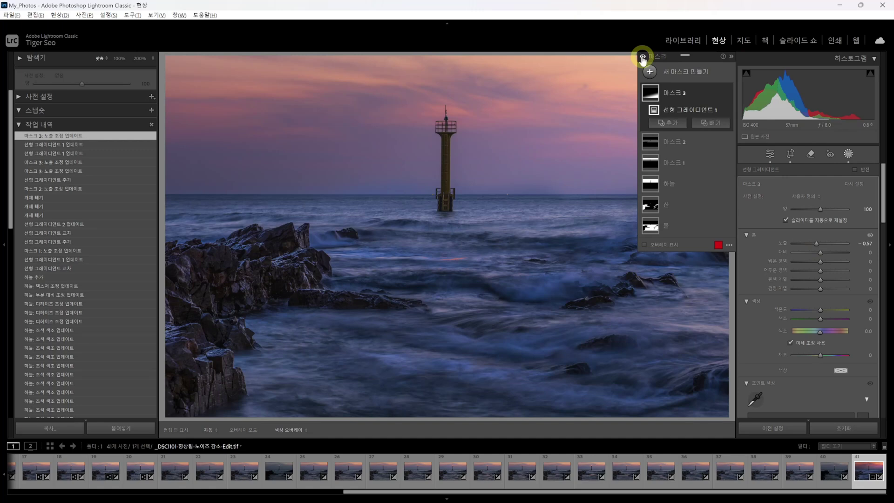
click(643, 58)
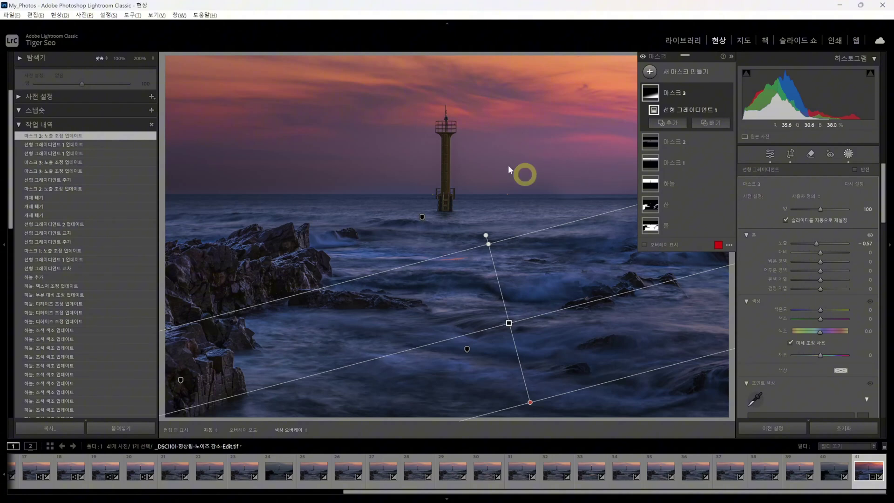
Review the sky and upper gradient masks, and set the Exposure of the horizon band mask to -1.40.
click(677, 186)
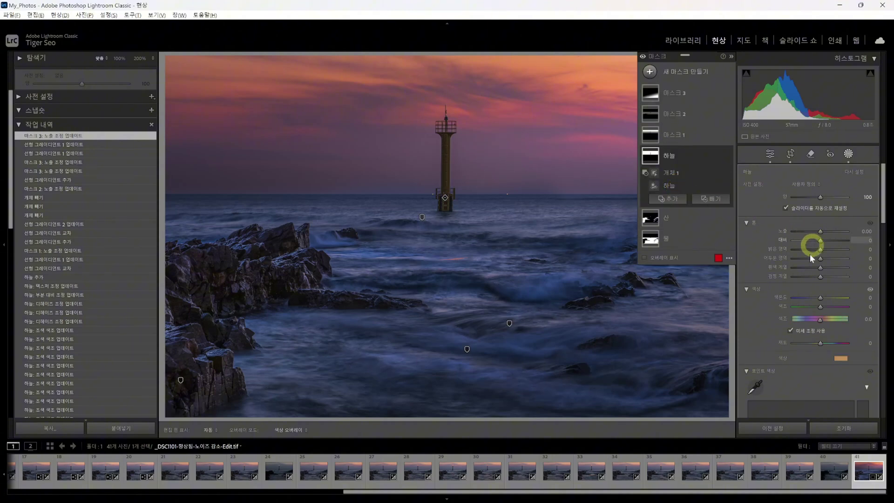
click(682, 136)
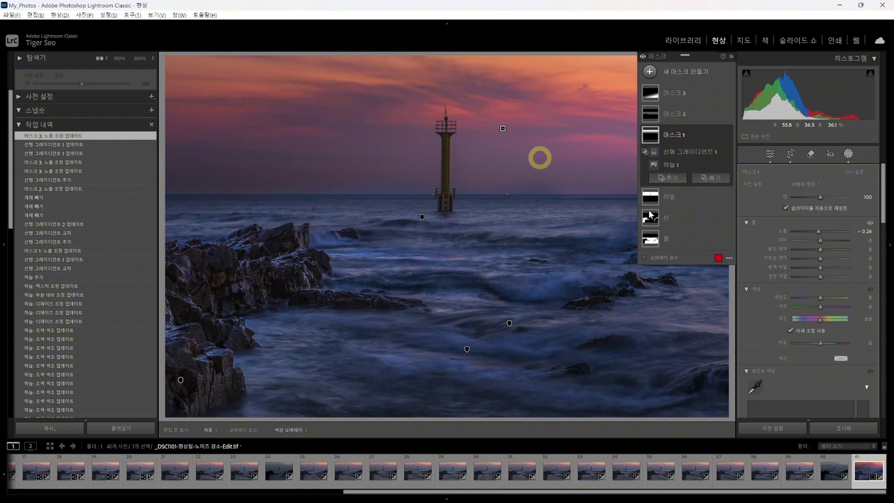
click(819, 229)
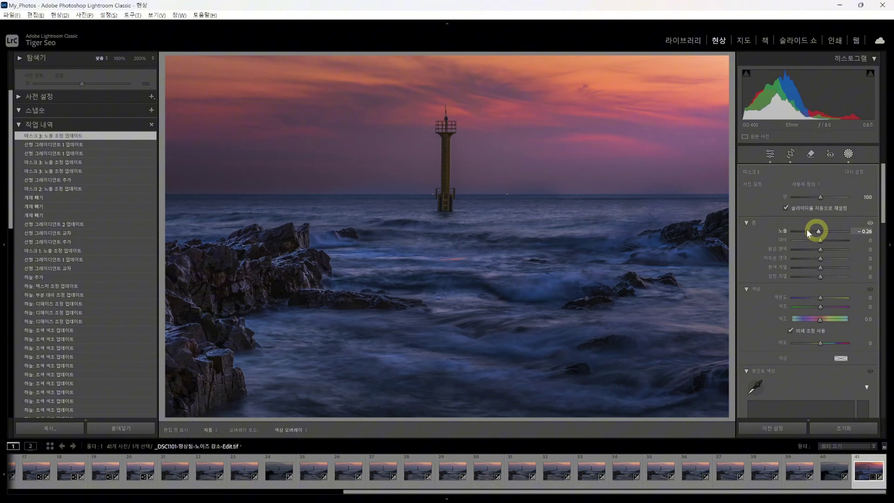
click(648, 120)
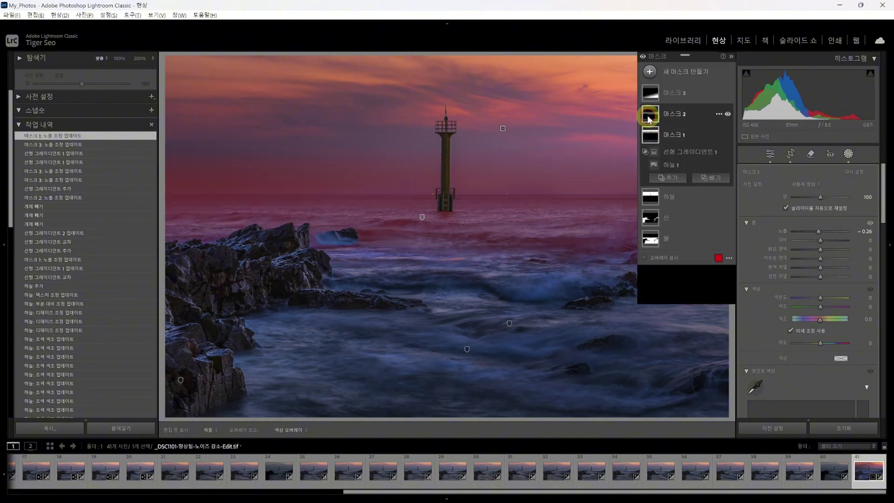
click(808, 232)
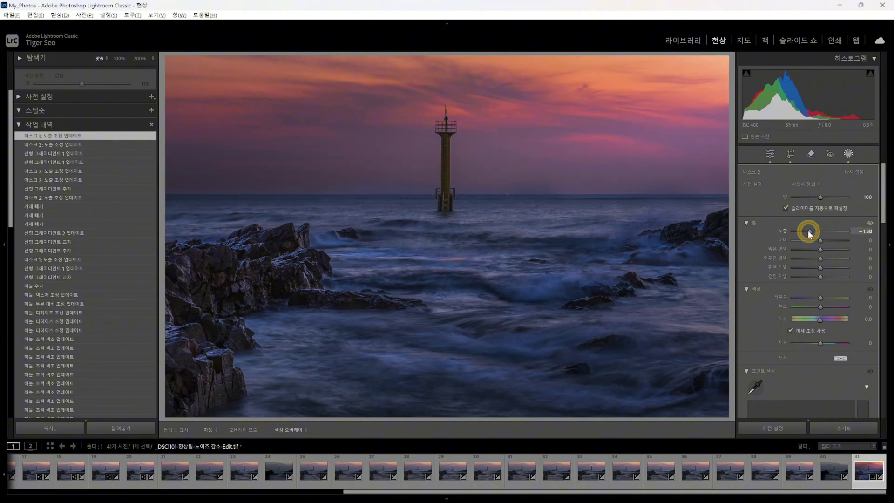
drag(809, 232, 809, 229)
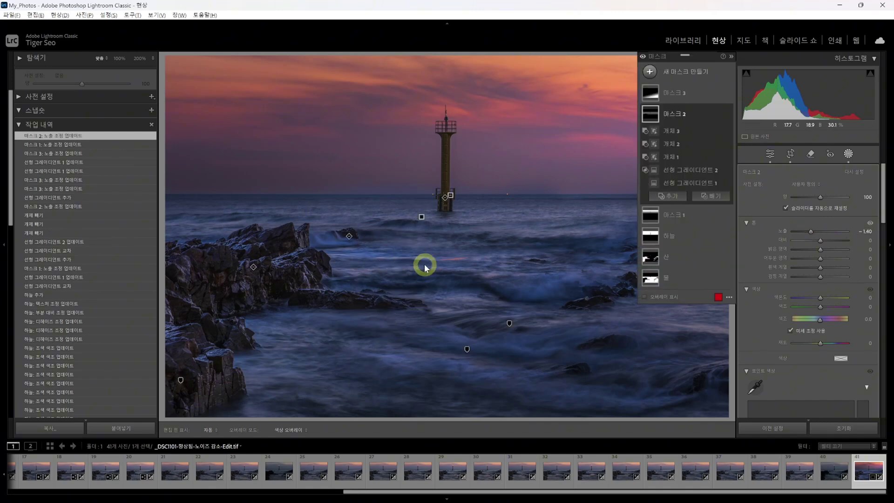
Leave masking and compare the edited photo with its unedited version.
click(730, 58)
click(770, 154)
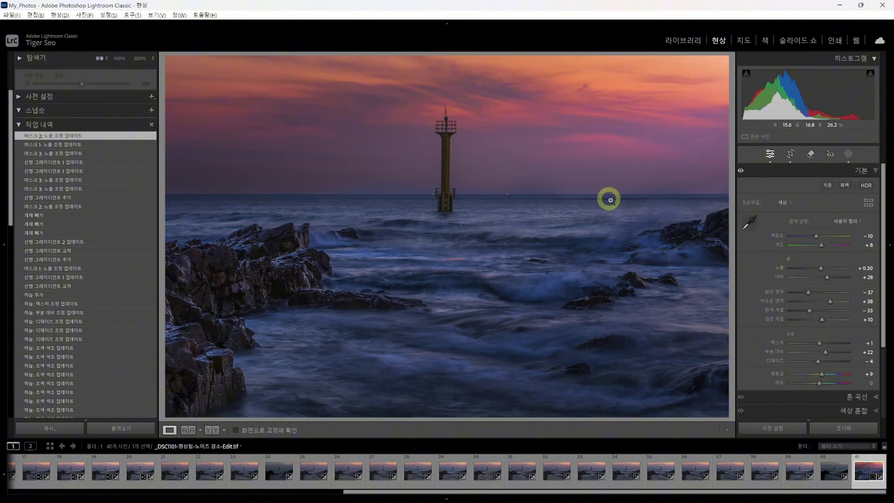
key(backslash)
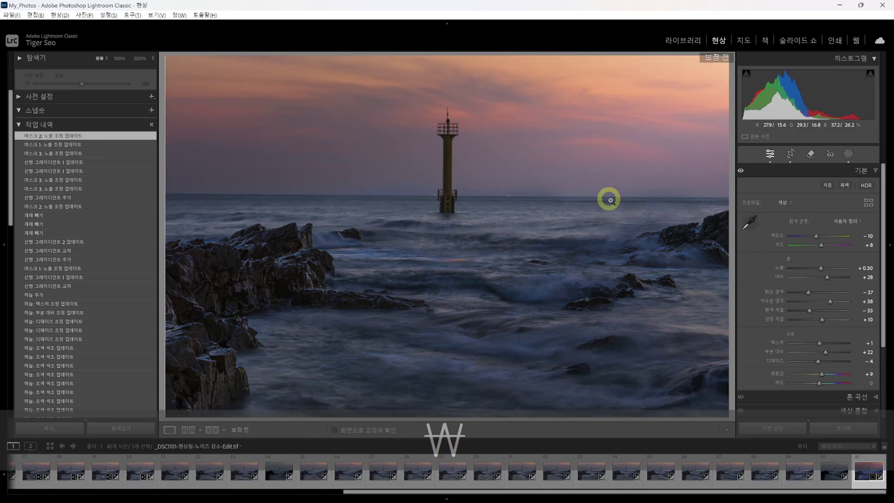
key(backslash)
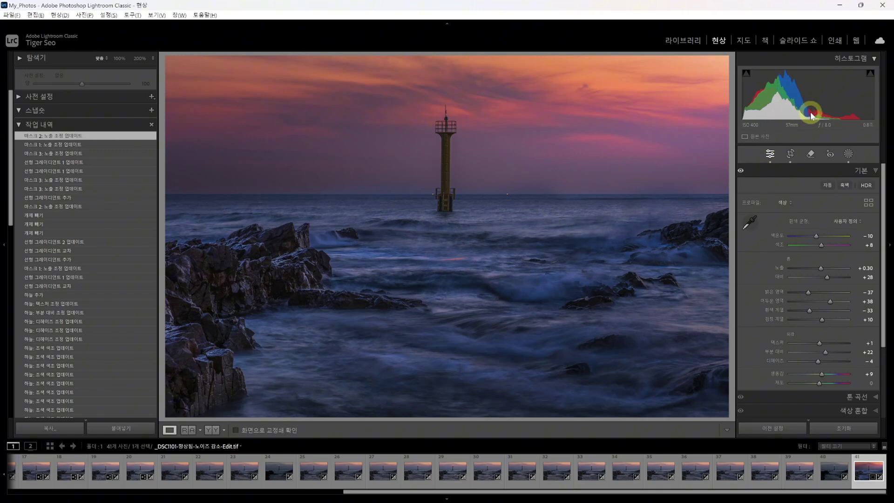
Try a global Exposure of +0.40 and set it back to +0.30.
click(864, 269)
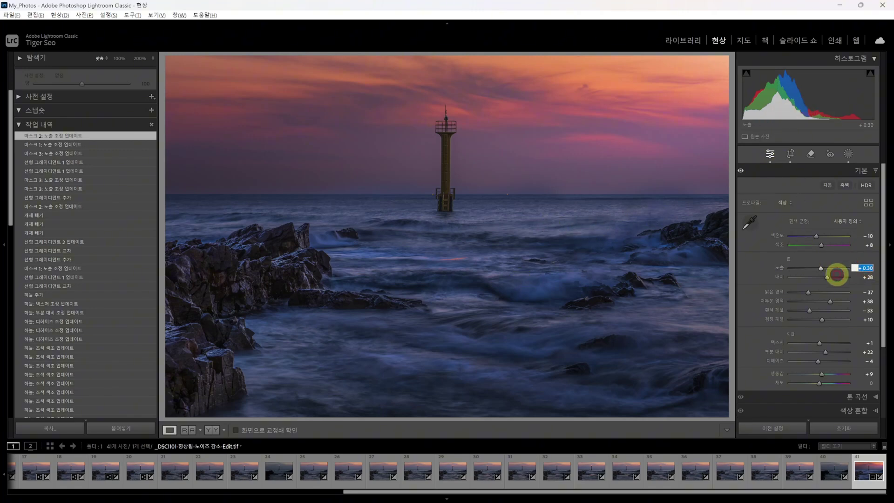
key(Right)
key(Up)
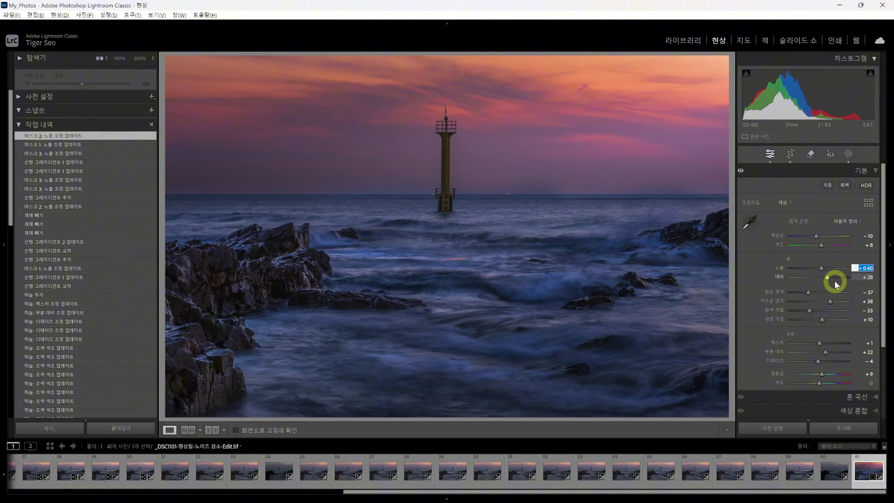
key(Down)
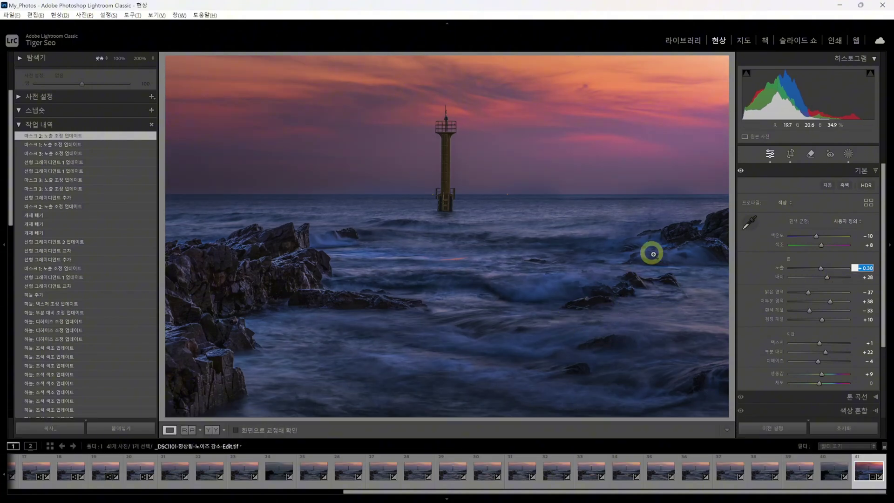
Create a radial gradient mask that fills the whole photo and set its Feather to 100.
click(848, 153)
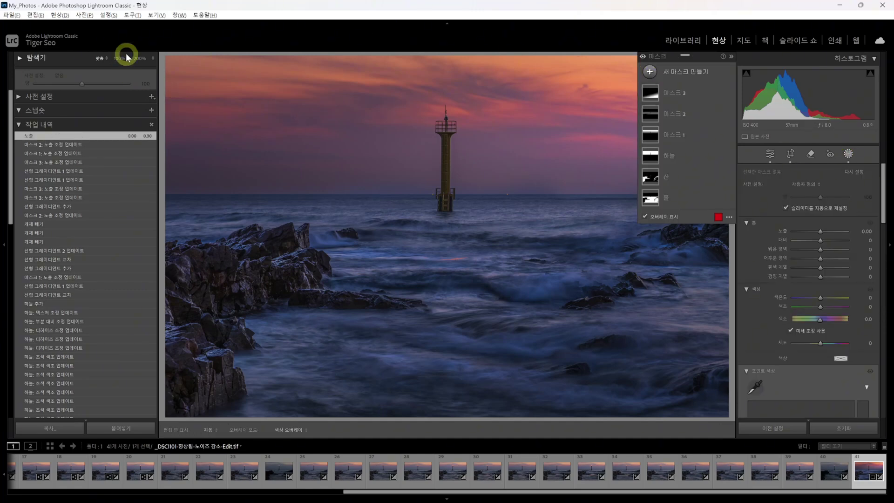
click(152, 58)
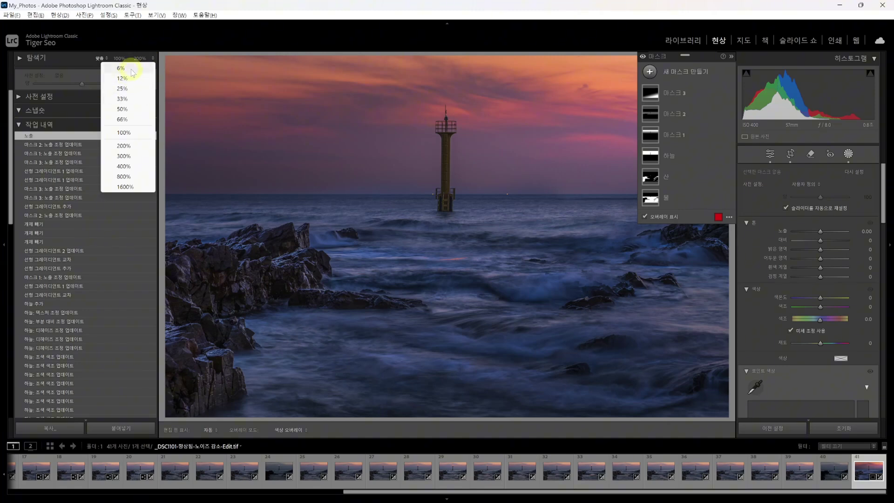
click(243, 6)
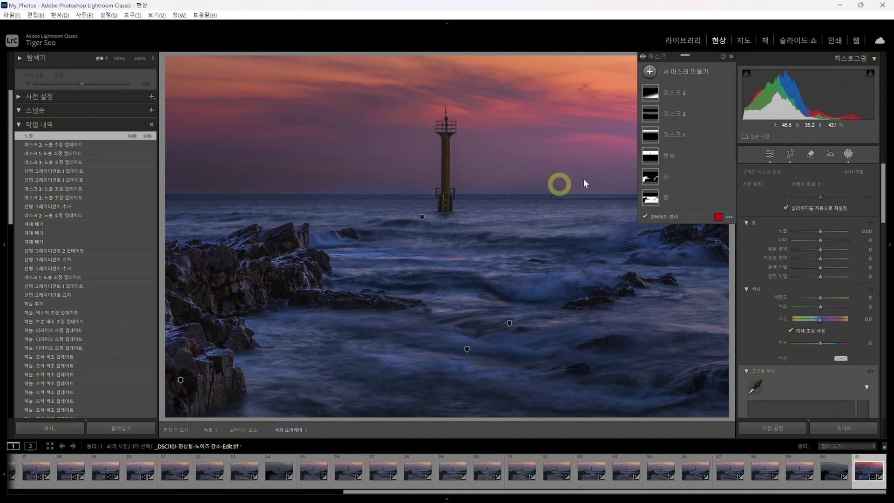
click(650, 71)
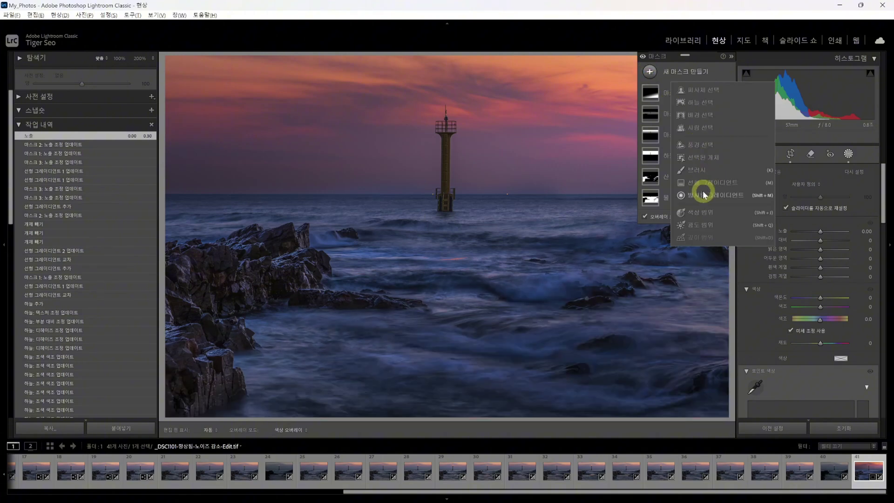
click(703, 196)
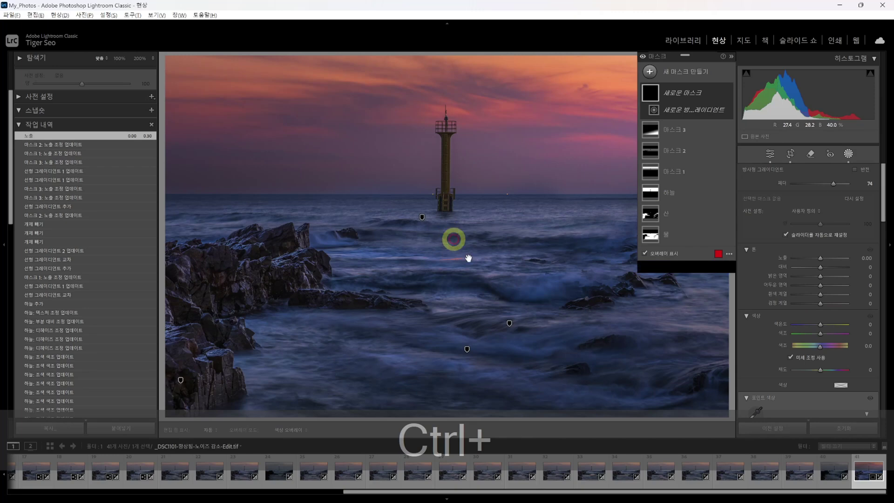
ctrl+double_click(508, 315)
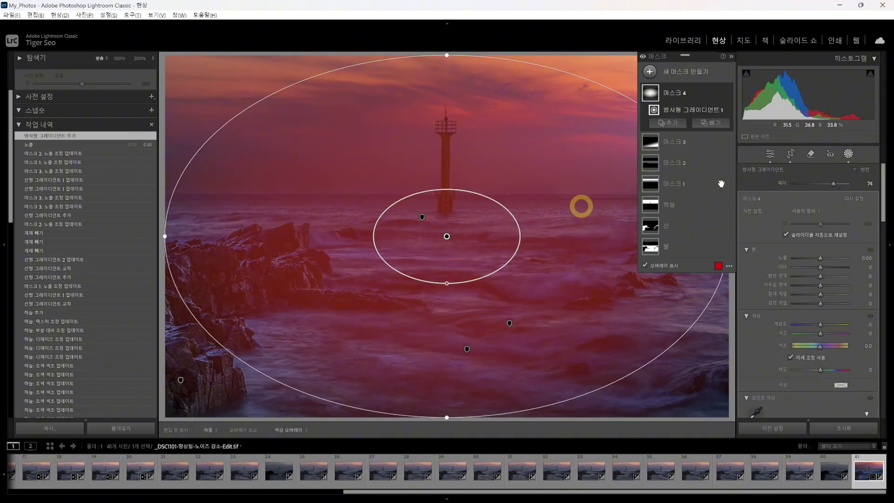
drag(831, 183, 880, 183)
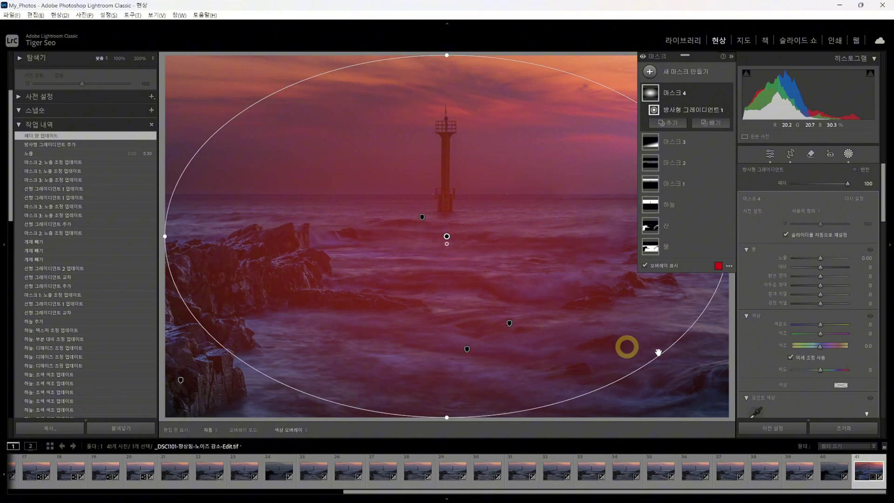
Rotate the radial gradient, move its centre to the photo's upper-right sky and stretch it diagonally across the sea to the left rocks.
drag(672, 355, 684, 278)
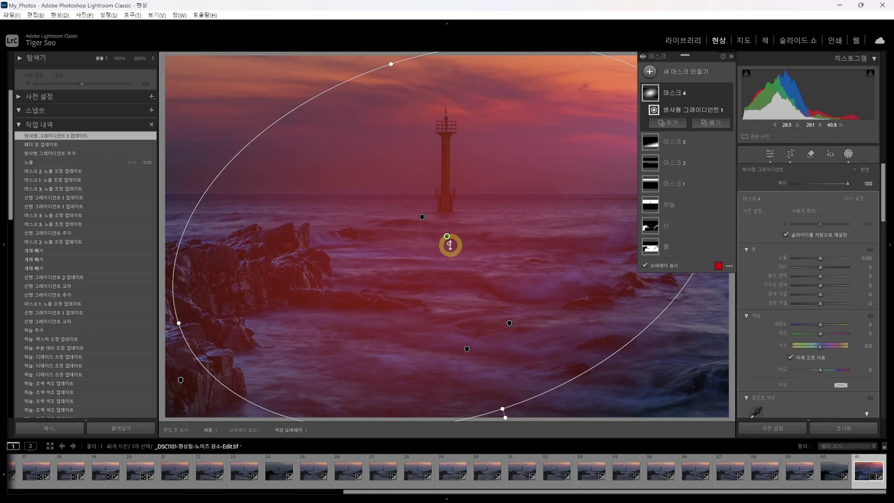
drag(446, 237, 591, 158)
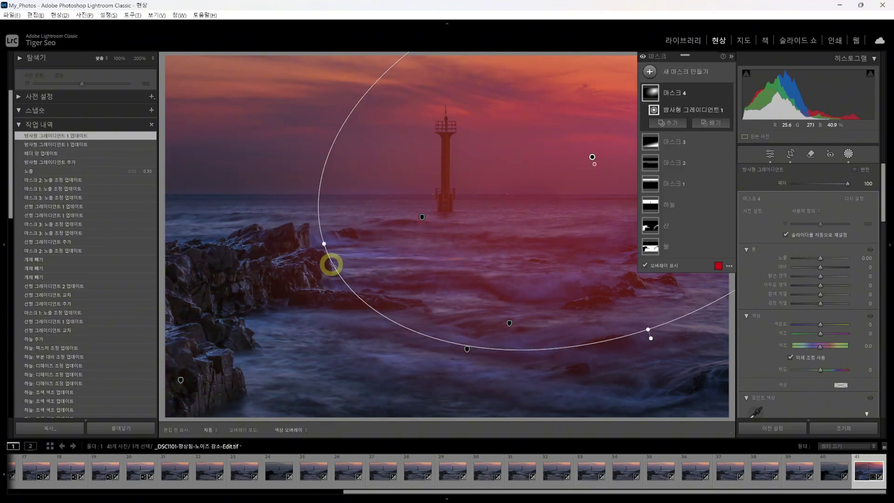
drag(324, 246, 155, 338)
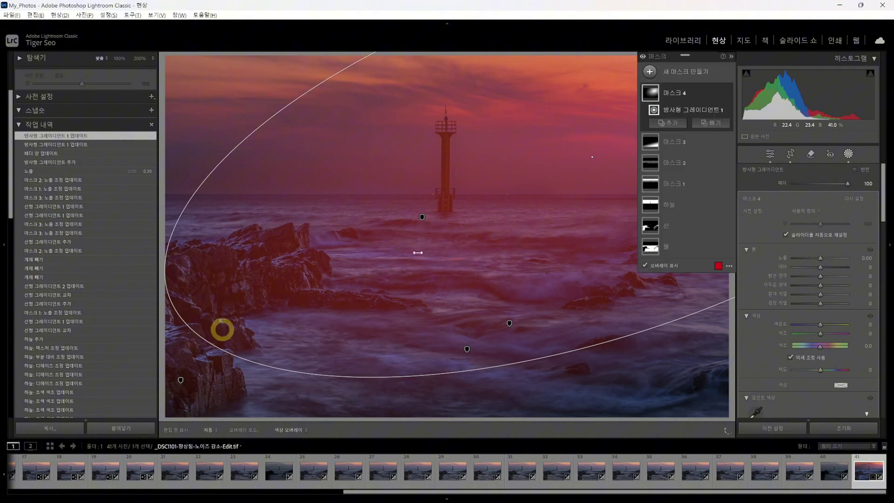
click(593, 159)
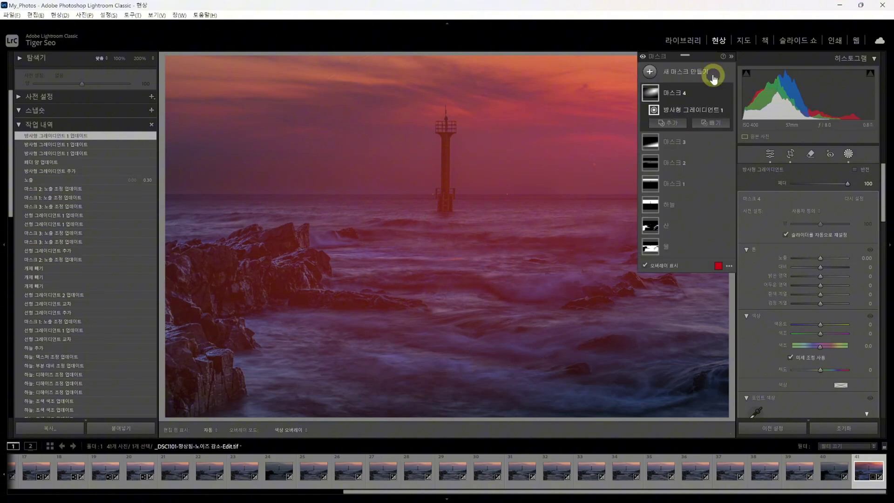
click(593, 159)
drag(593, 159, 702, 88)
drag(281, 241, 127, 375)
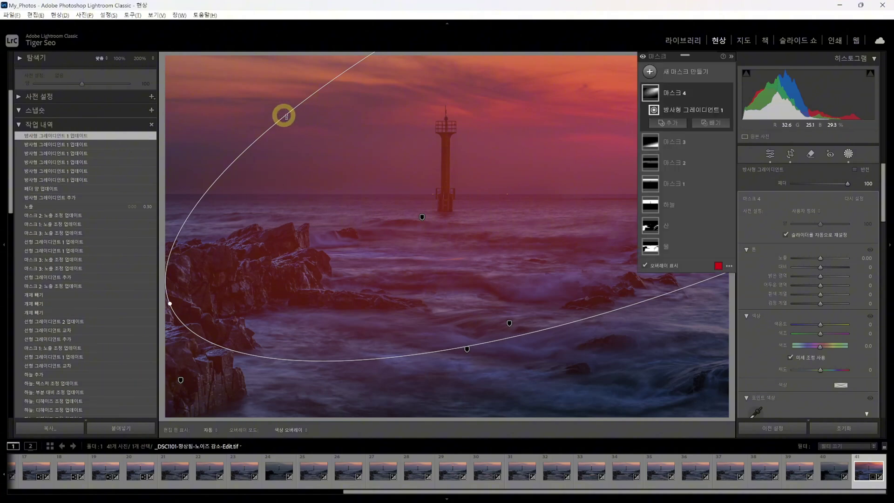
drag(287, 116, 276, 94)
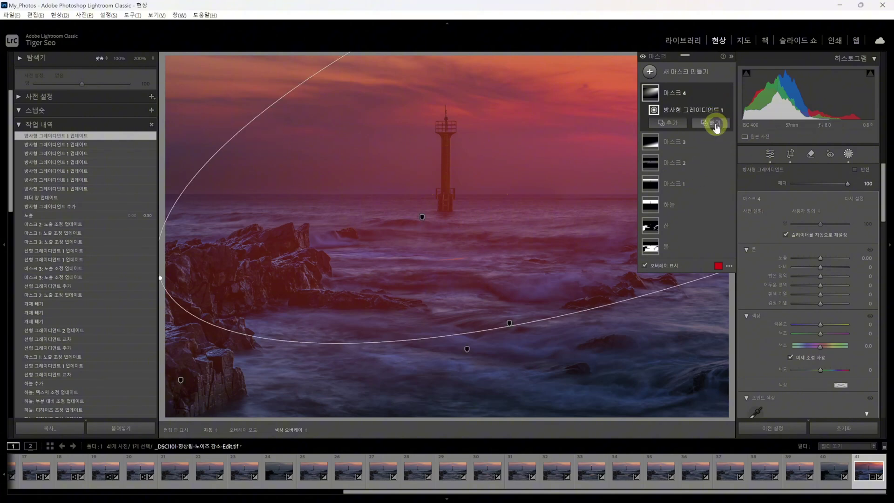
Invert the Mask 4 radial gradient with its Feather lowered to 47, and delete the whole mask.
click(855, 170)
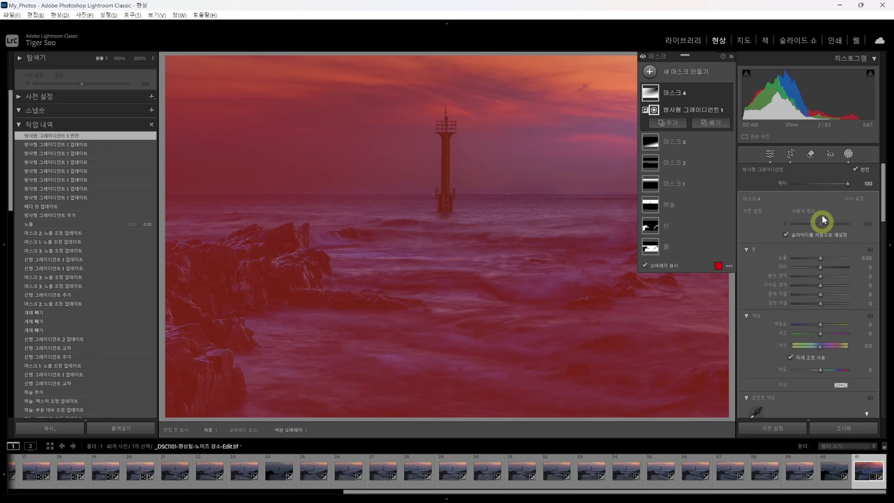
drag(841, 184, 820, 186)
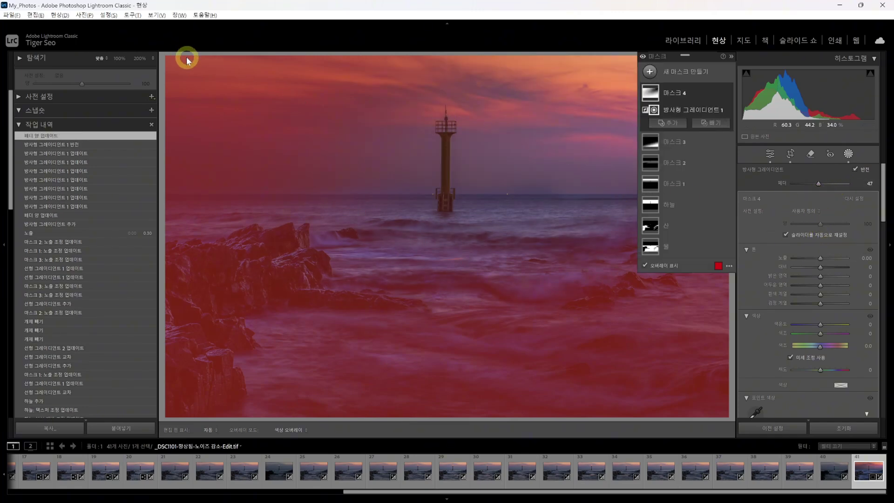
mouse_move(295, 116)
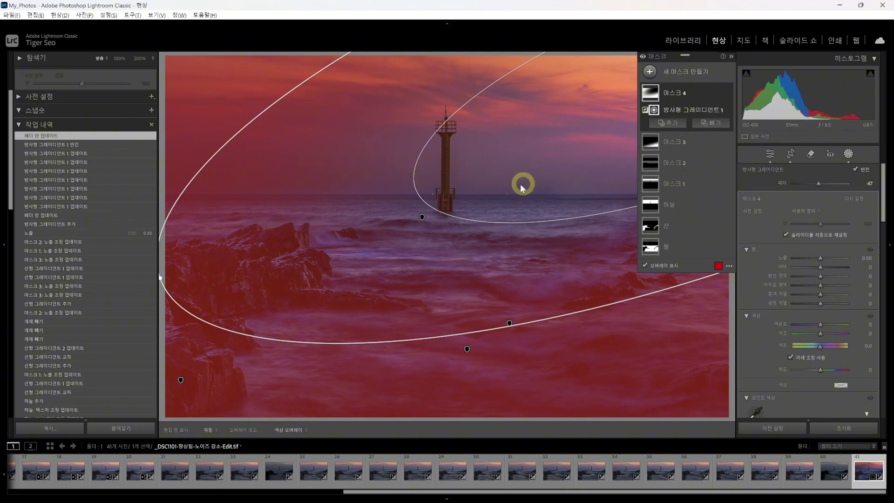
key(Delete)
Zoom out to 12.5% and create a large radial gradient mask centred beyond the photo's upper-right corner, with Feather 100.
click(153, 58)
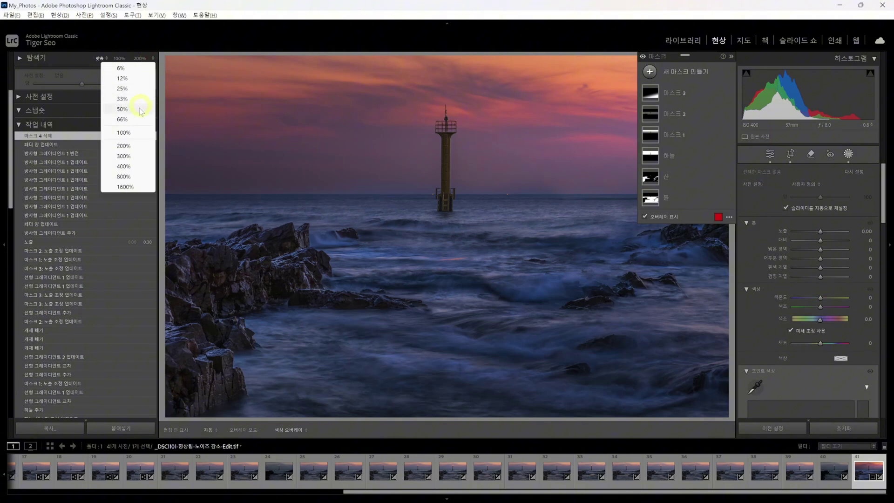
click(122, 78)
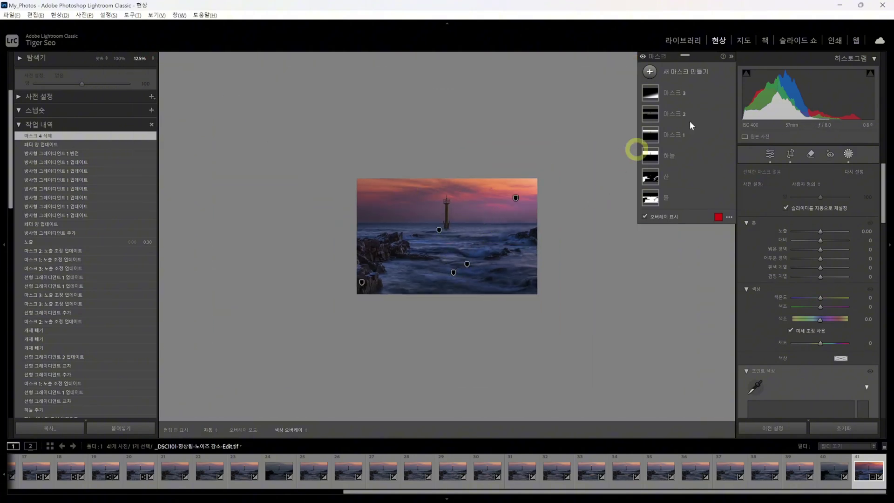
click(650, 72)
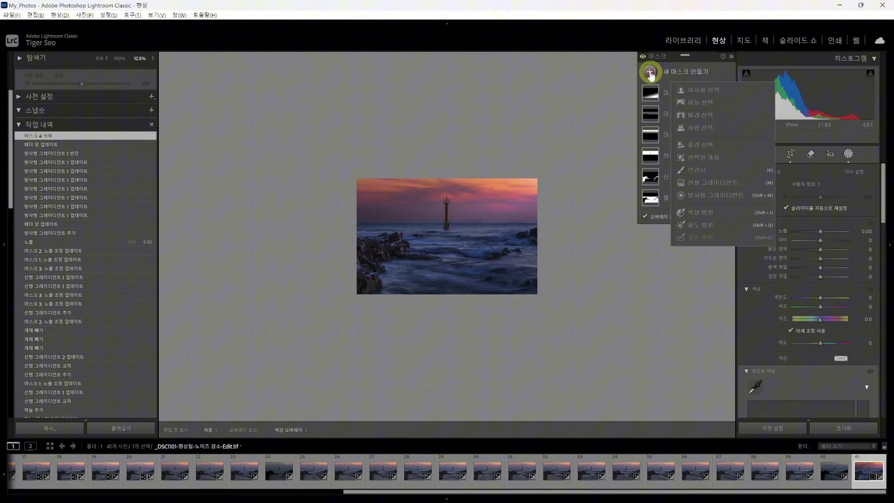
click(701, 197)
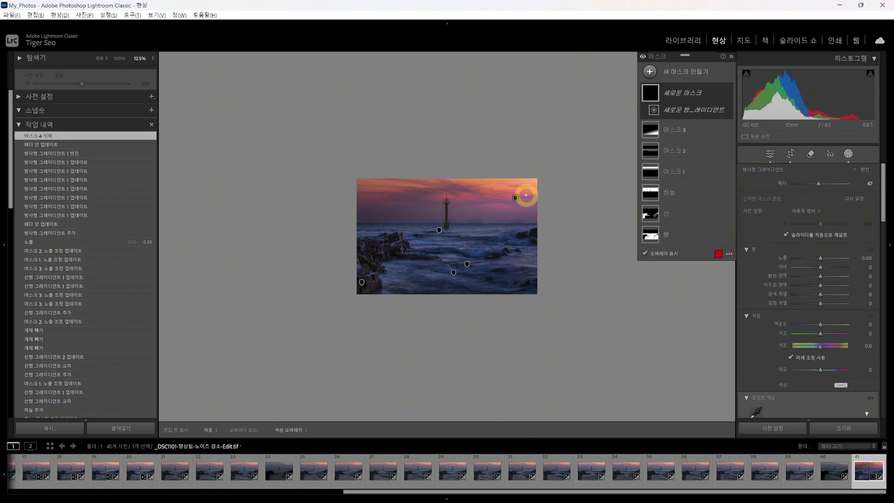
drag(563, 156, 382, 253)
drag(848, 187, 850, 186)
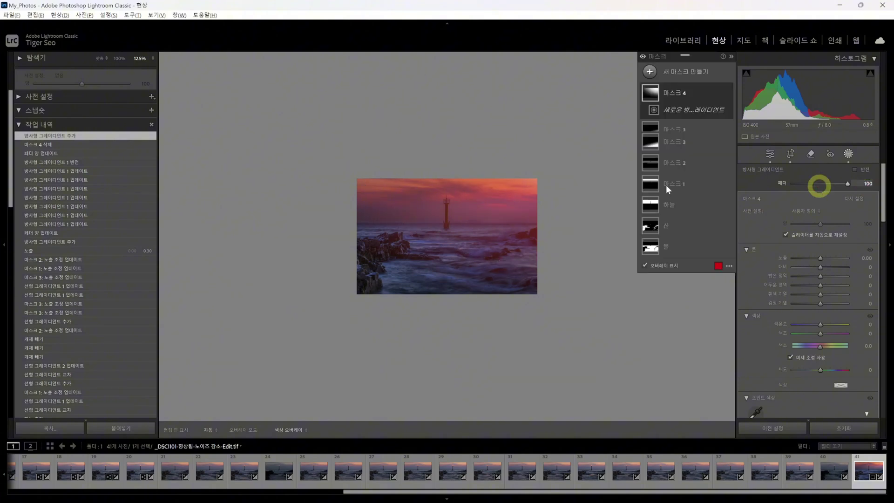
Move the radial gradient's centre to the upper right edge of the photo, tilt it toward the lower-left rocks and enlarge it slightly.
click(526, 151)
drag(562, 157, 543, 173)
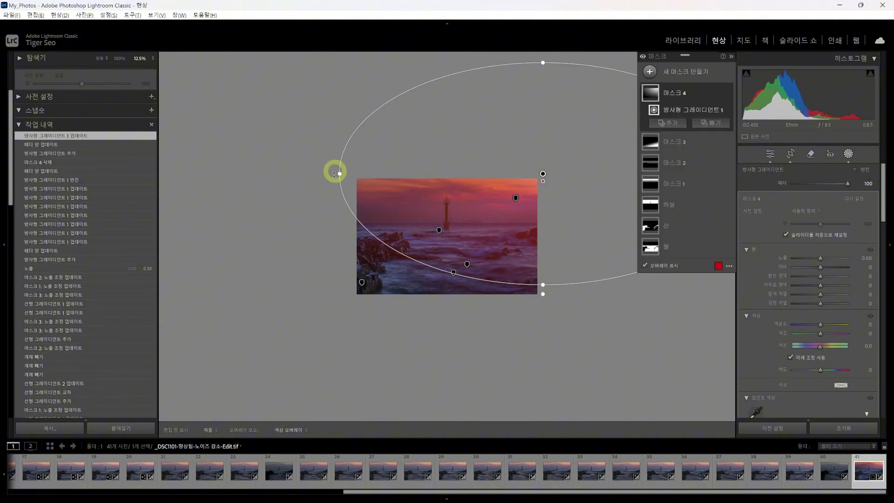
drag(335, 173, 338, 273)
drag(536, 199, 535, 200)
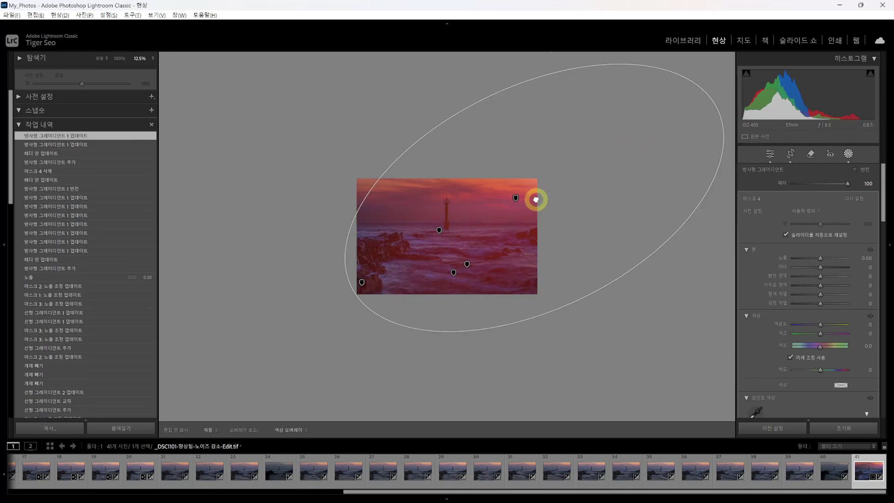
drag(363, 307, 343, 295)
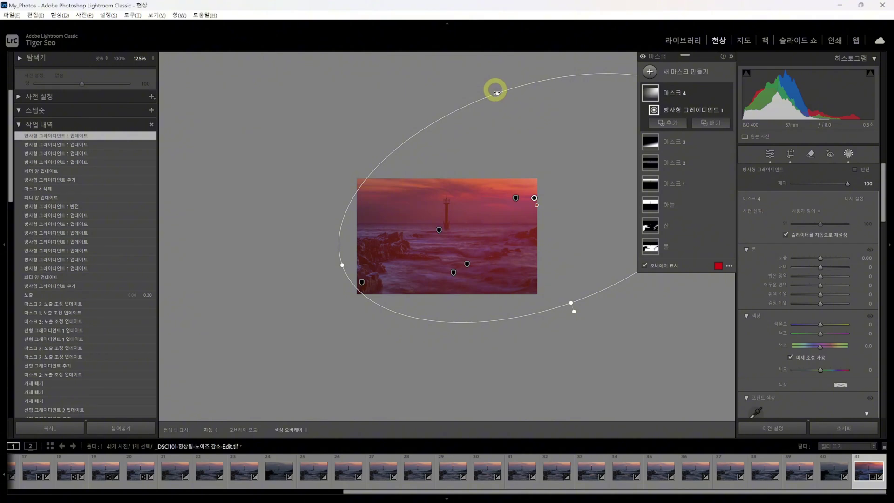
drag(497, 92, 512, 90)
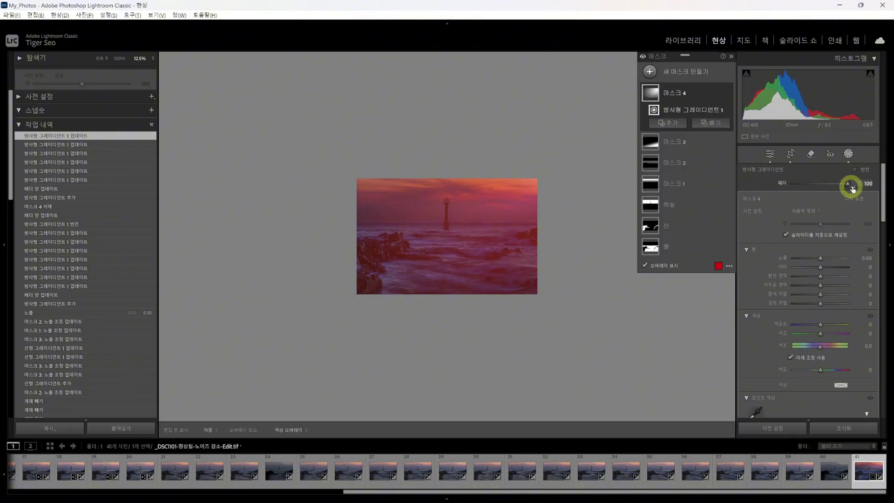
Invert the radial gradient and set its Feather to 49 so the bright right side stays clear.
drag(852, 187, 814, 185)
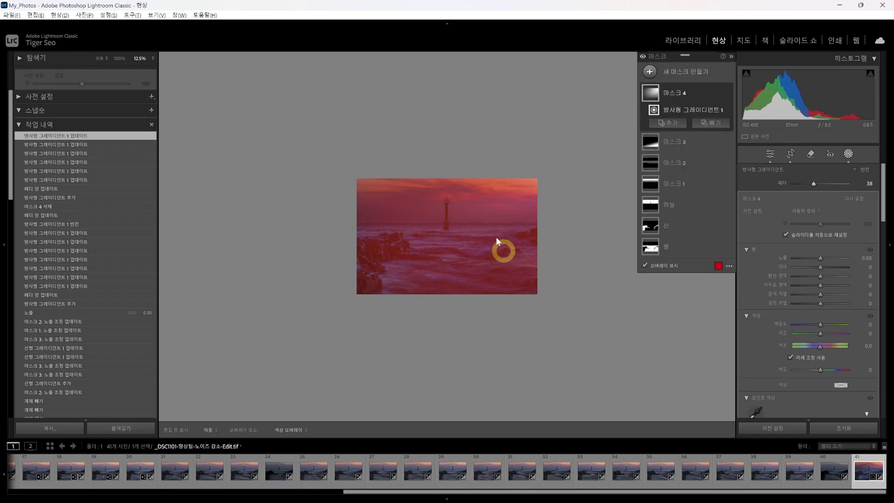
click(863, 170)
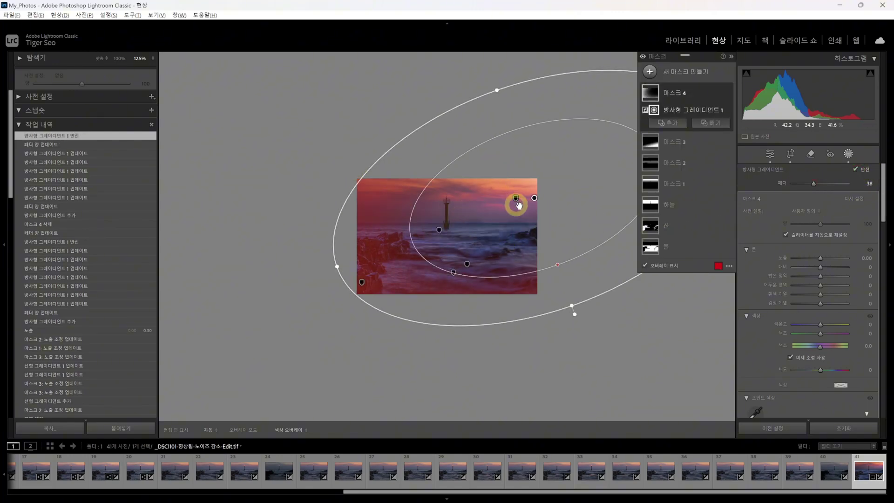
drag(815, 184, 820, 183)
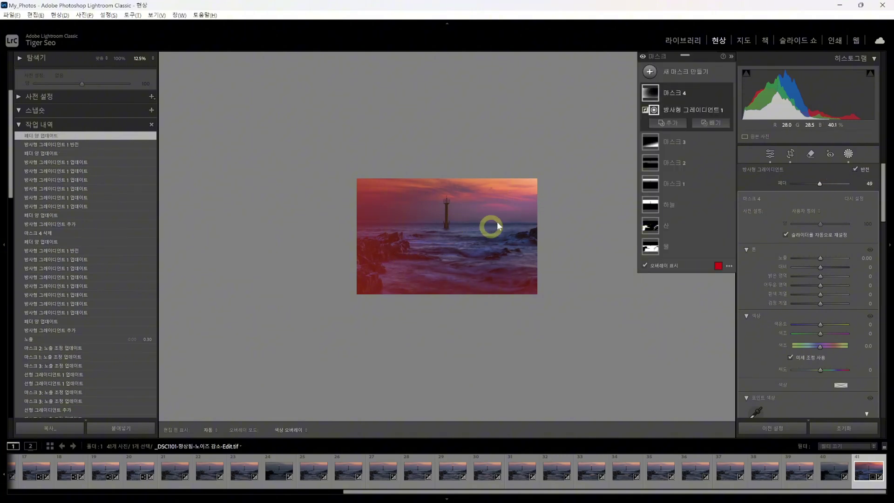
Stretch the inverted gradient past the photo's lower-left corner, shift its centre just outside the right edge and set Feather to 50.
mouse_move(508, 133)
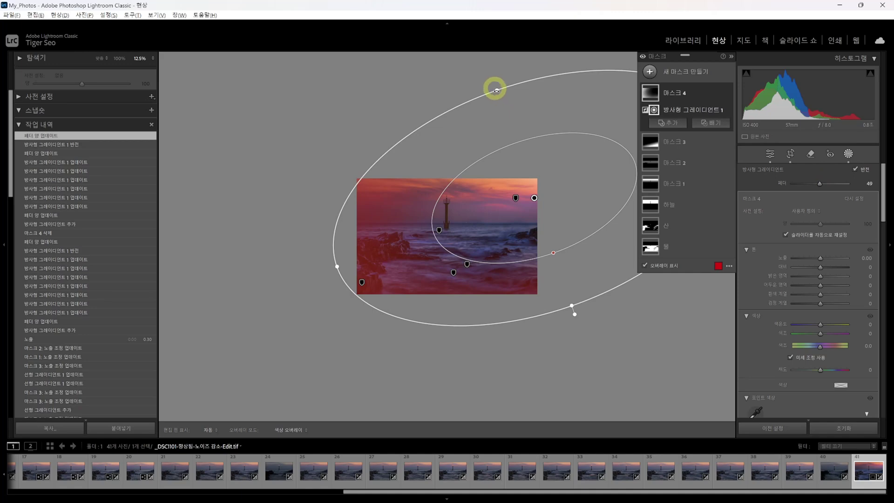
drag(337, 266, 283, 285)
mouse_move(525, 189)
mouse_down()
mouse_move(532, 197)
mouse_move(541, 191)
mouse_up()
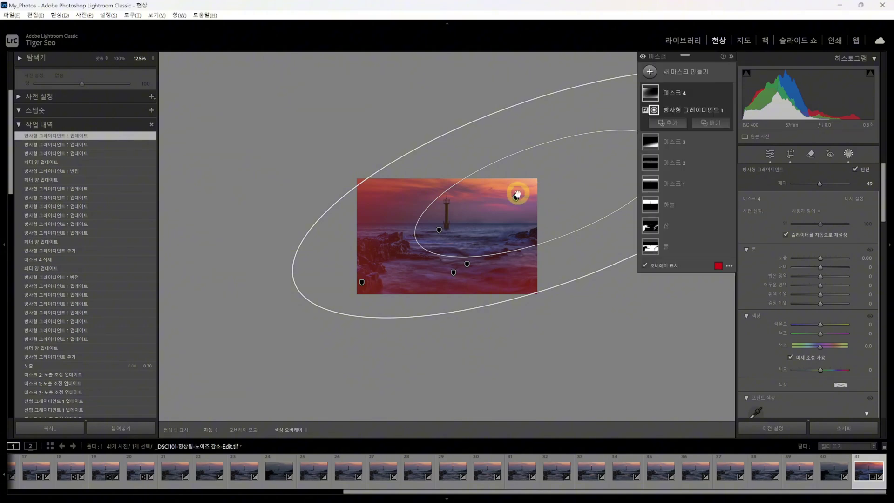
drag(823, 185, 813, 186)
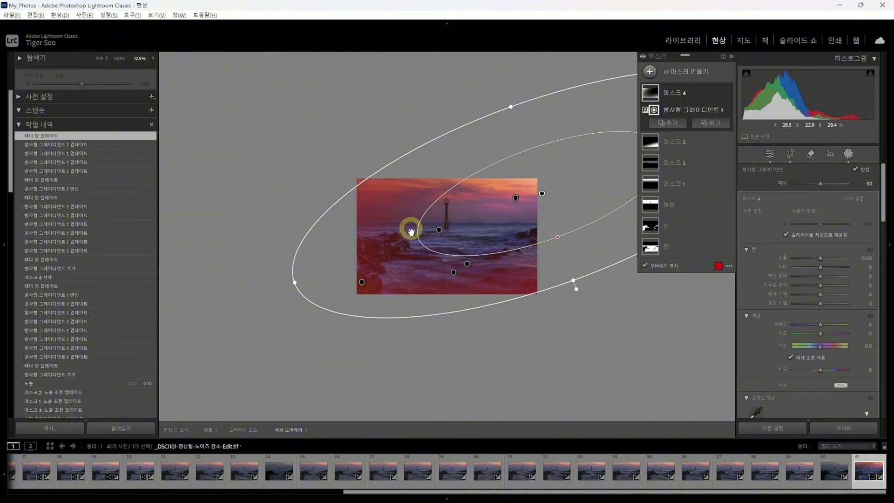
drag(358, 181, 367, 190)
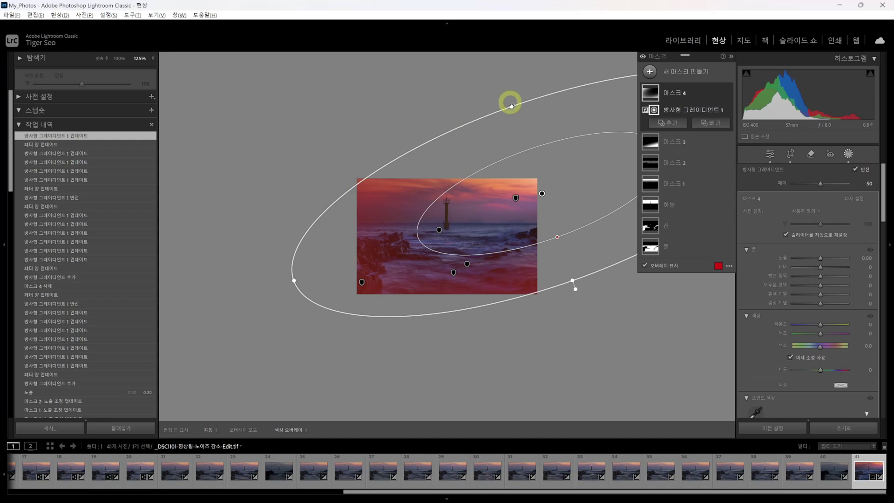
drag(509, 106, 509, 98)
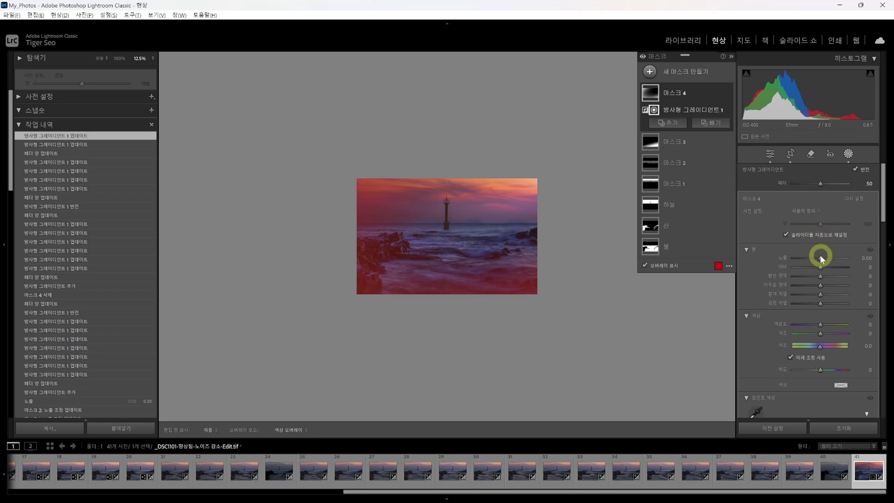
Set the inverted radial mask's Exposure to −0.47 and fit the whole photo in the view.
drag(819, 257, 818, 258)
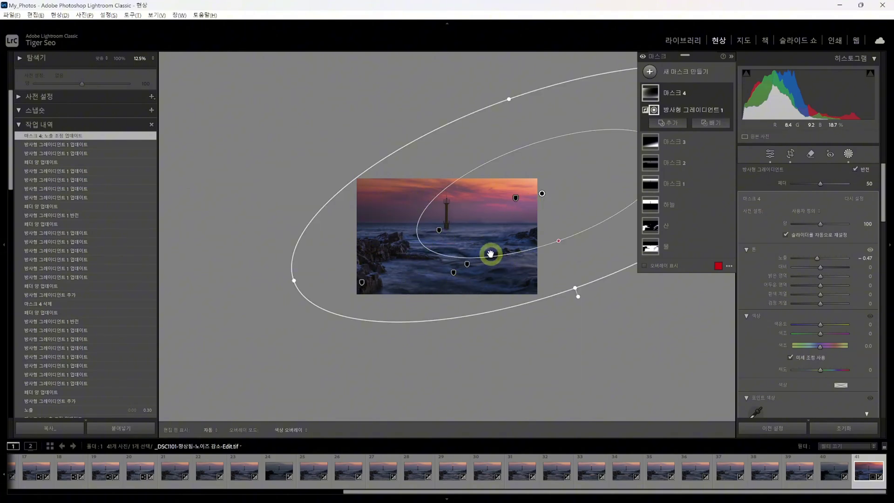
right_click(542, 194)
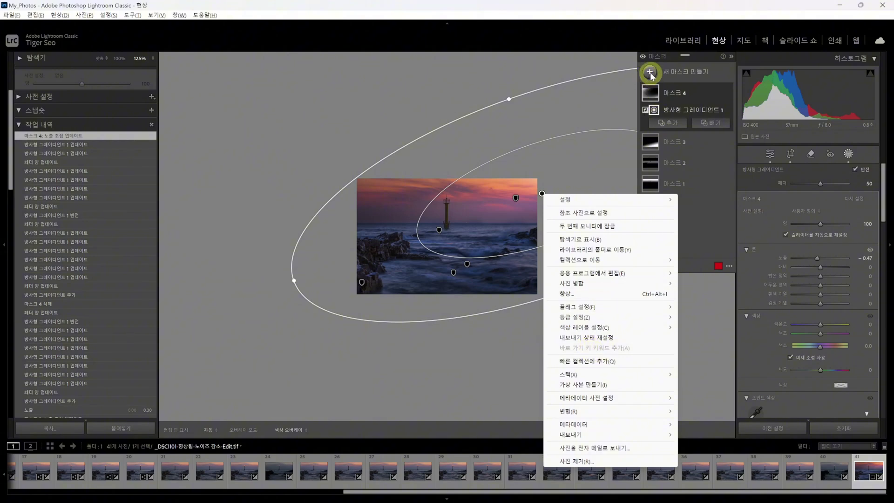
click(650, 74)
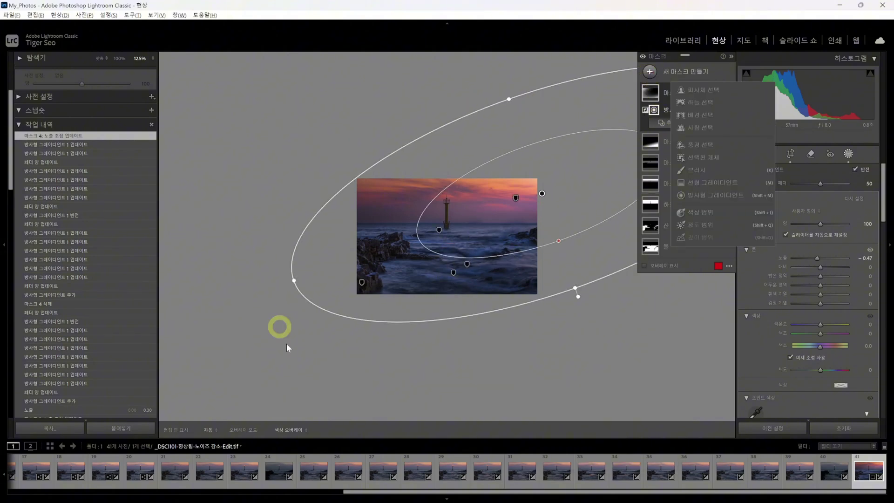
click(99, 58)
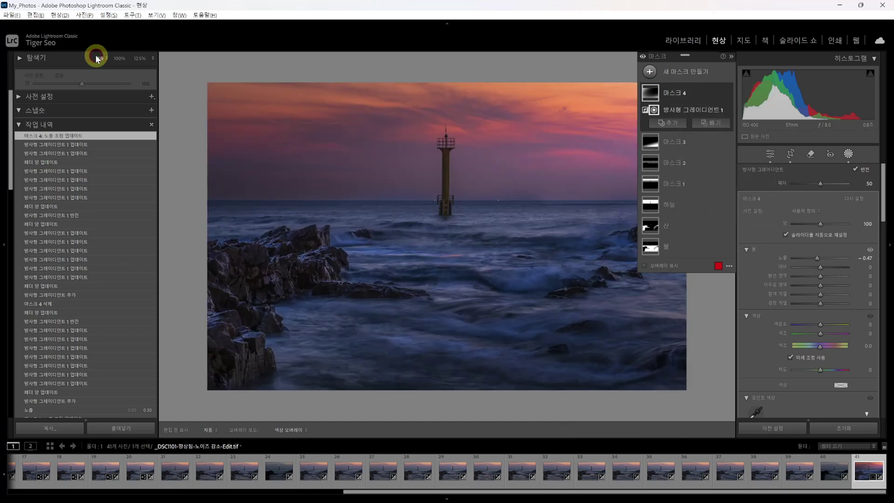
Create another radial gradient mask at 12.5% zoom, centred just outside the photo's upper-right corner.
click(651, 73)
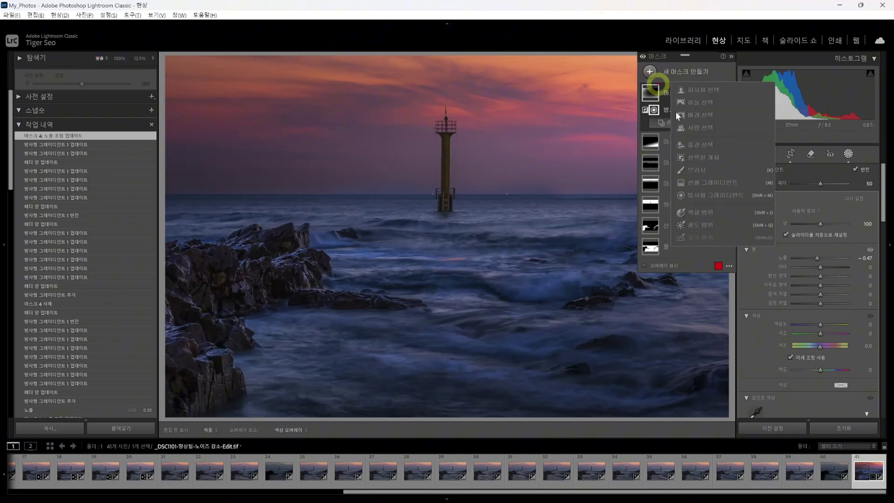
click(698, 197)
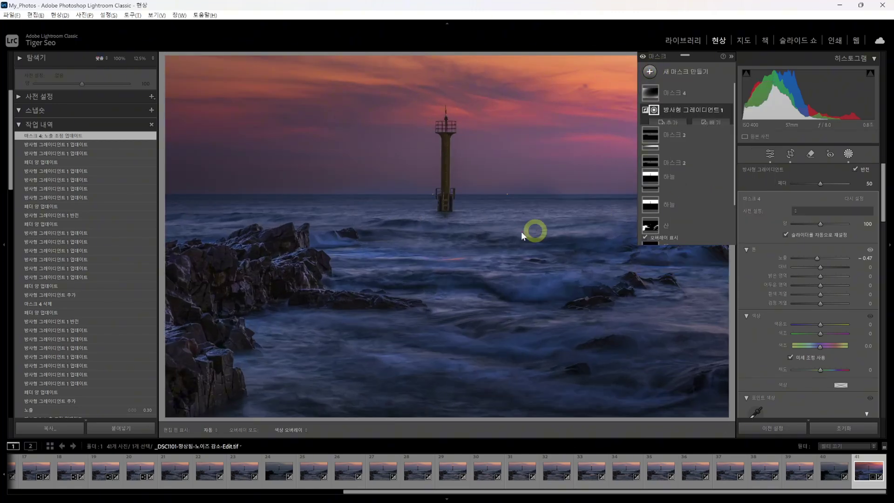
drag(541, 185, 551, 188)
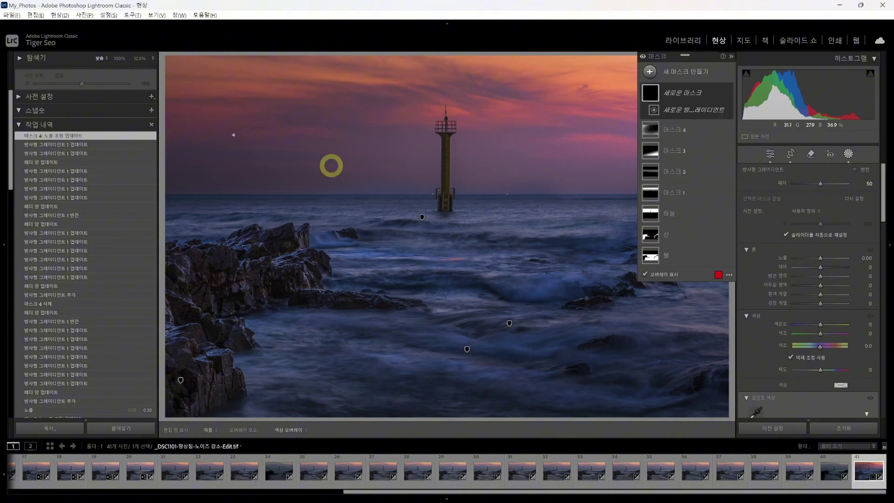
click(143, 60)
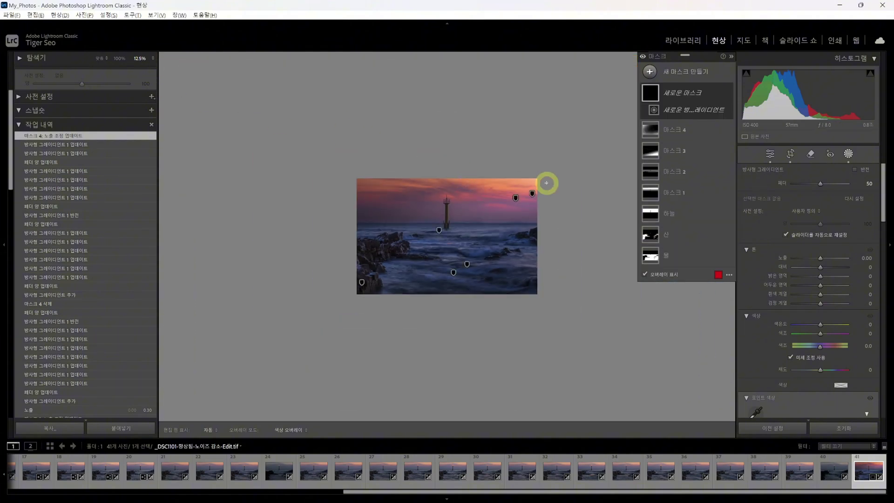
drag(551, 180, 403, 255)
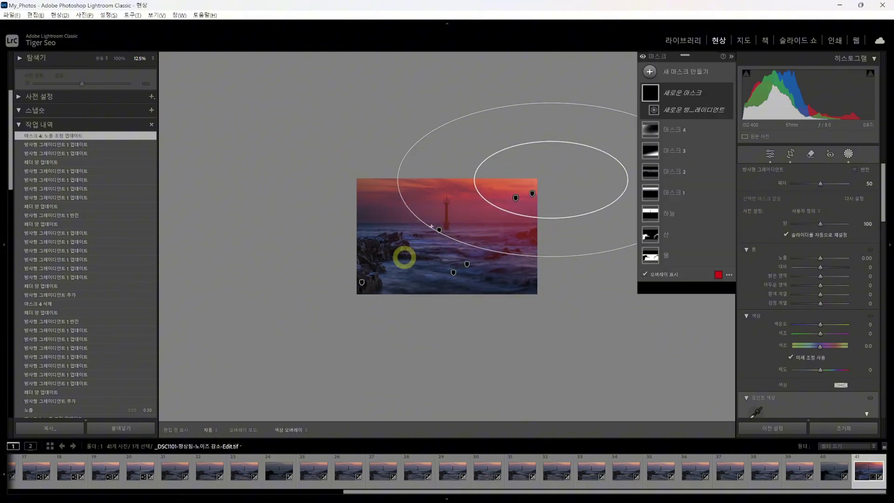
Tilt the new radial gradient toward the lower-left rocks, enlarge it well beyond the photo and keep its centre outside the upper-right edge.
drag(399, 161, 518, 202)
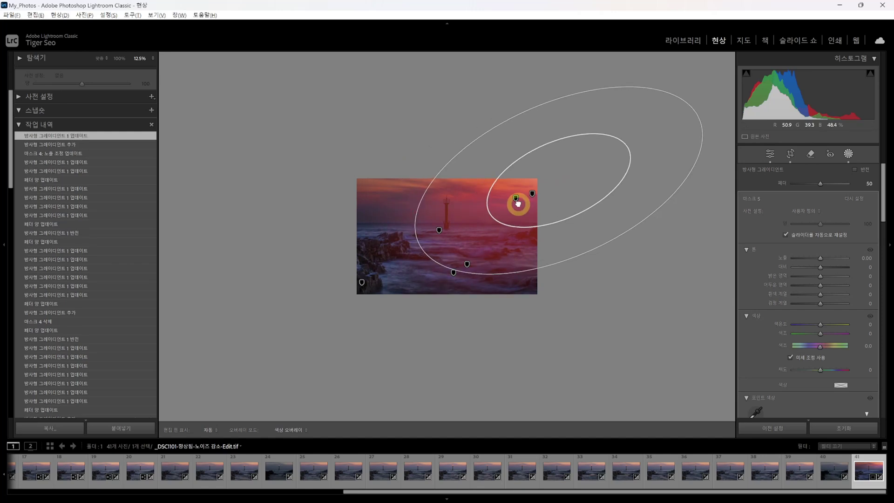
drag(553, 178, 543, 183)
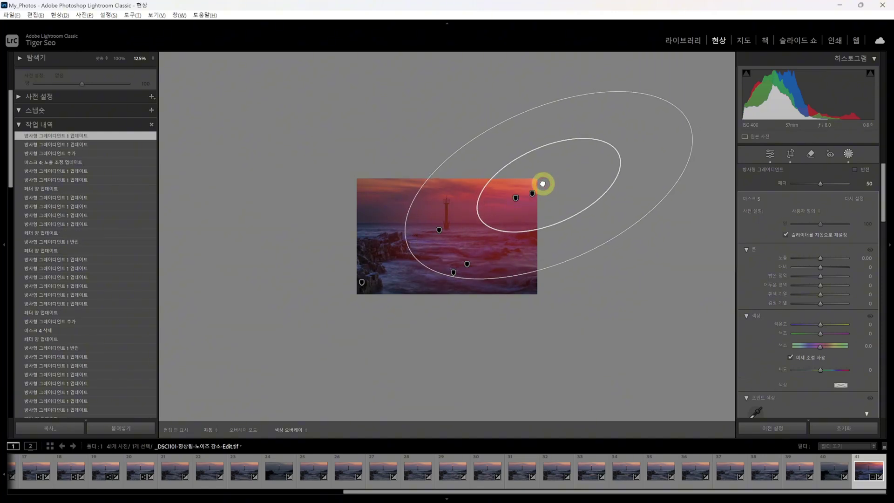
drag(412, 247, 341, 285)
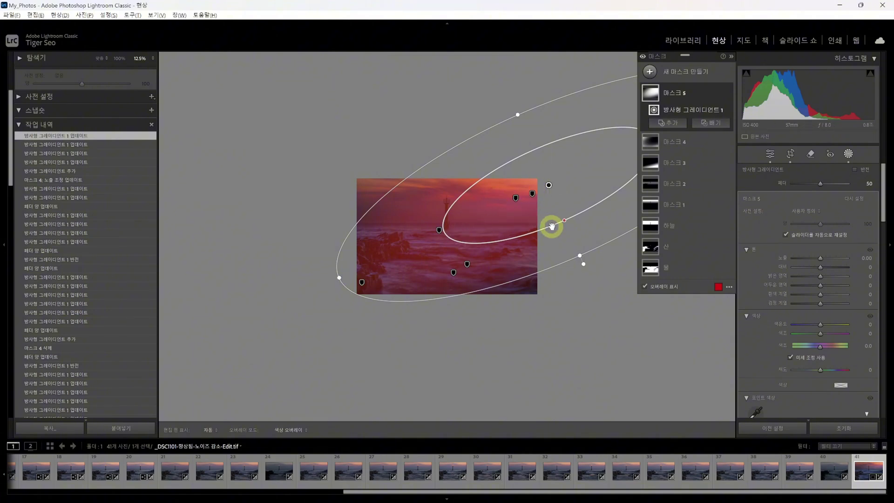
drag(563, 221, 547, 183)
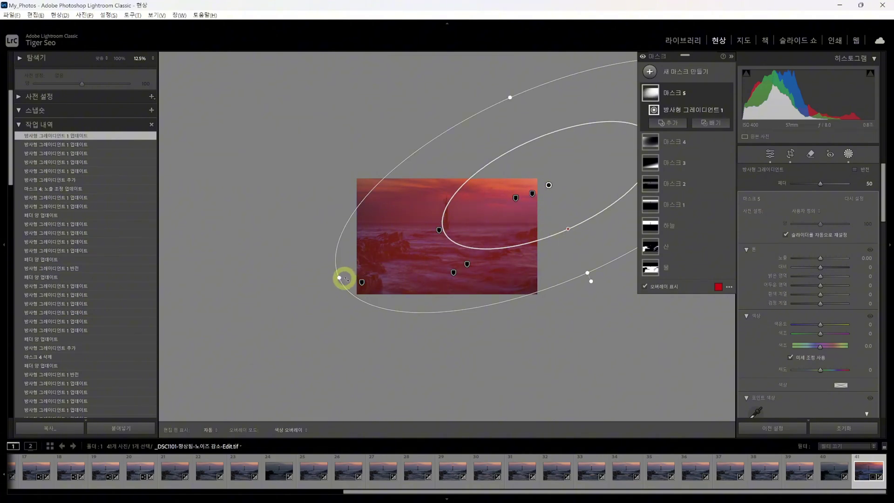
drag(338, 277, 597, 297)
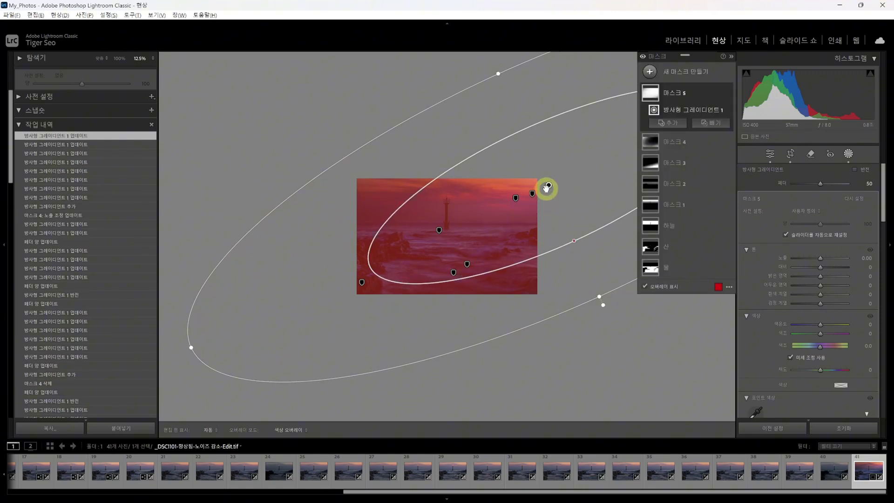
drag(554, 187, 553, 195)
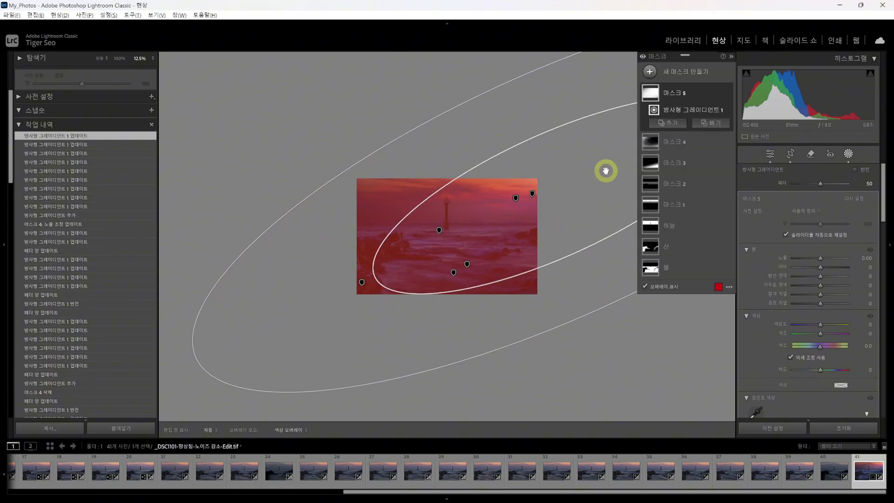
Shift Mask 5's radial gradient slightly toward the upper-left, with Feather 56 and Exposure 0.16.
drag(482, 225, 474, 219)
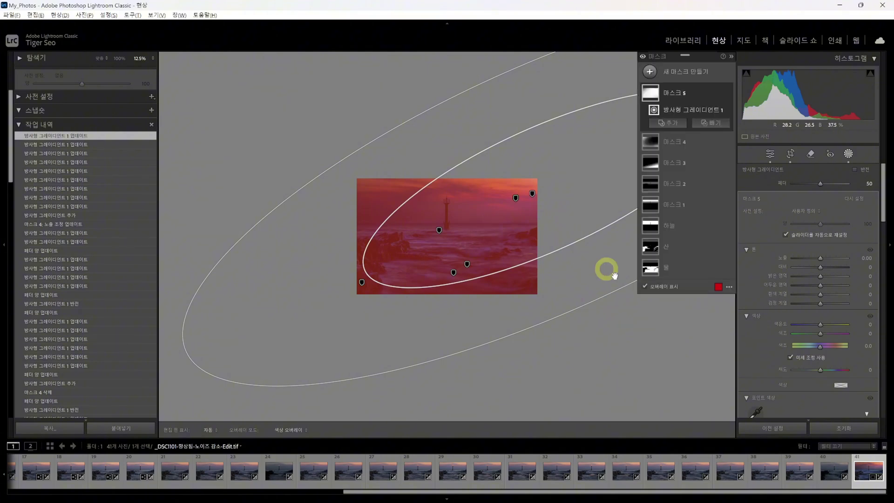
drag(622, 290, 622, 294)
drag(820, 184, 829, 184)
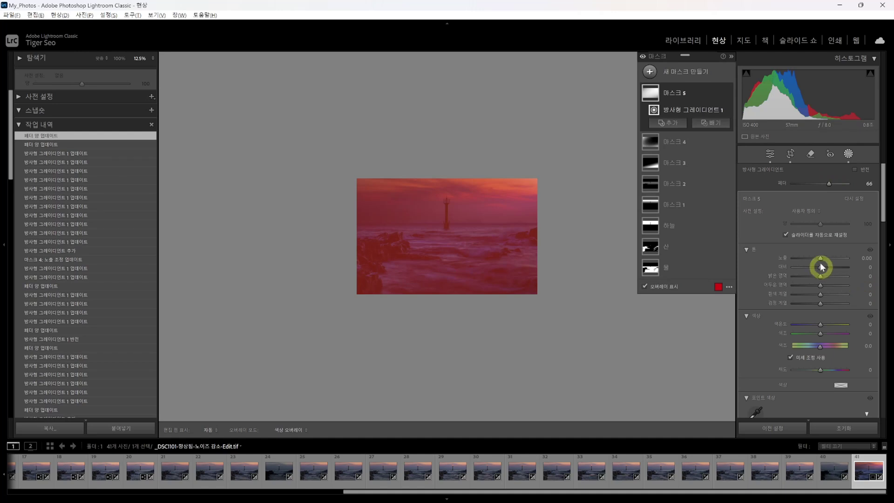
drag(821, 261, 821, 261)
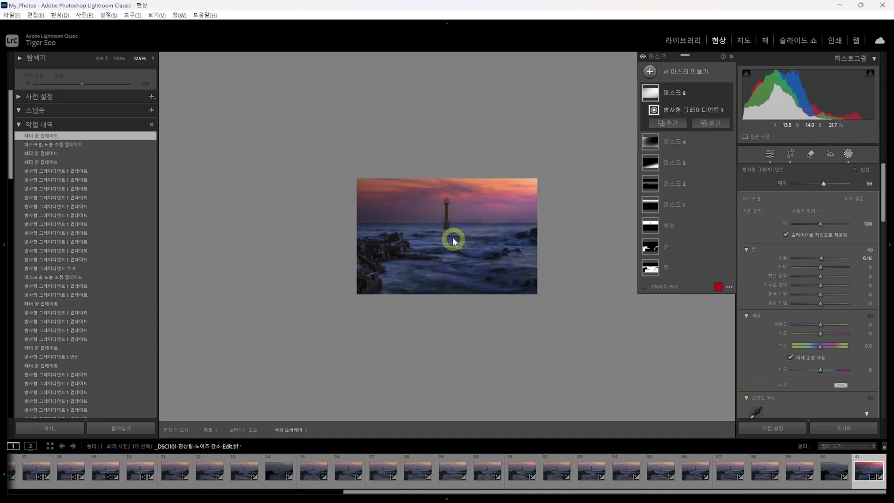
click(492, 208)
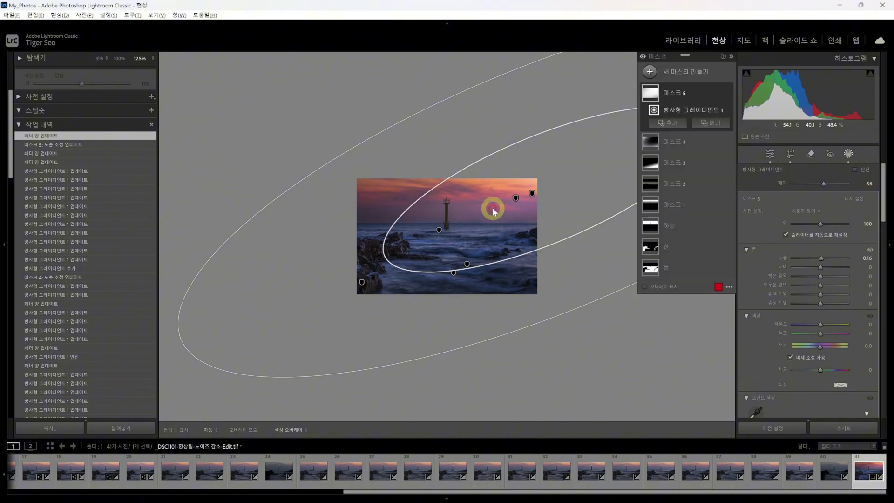
Stretch Mask 5's gradient further toward the lower-left, set its Exposure to 0.22 and fit the whole photo in the view.
drag(180, 339, 163, 369)
drag(821, 258, 822, 258)
click(85, 54)
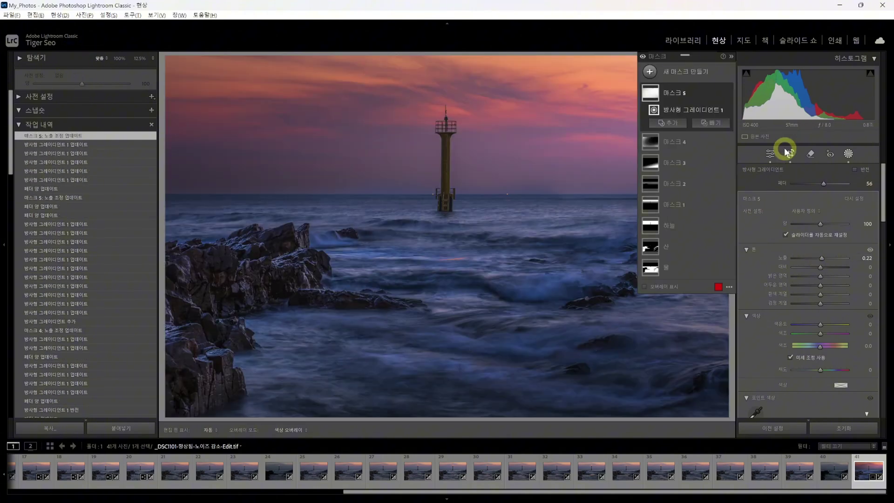
Compare the photo with and without Mask 5 and Mask 4's radial gradient by toggling their visibility.
click(727, 94)
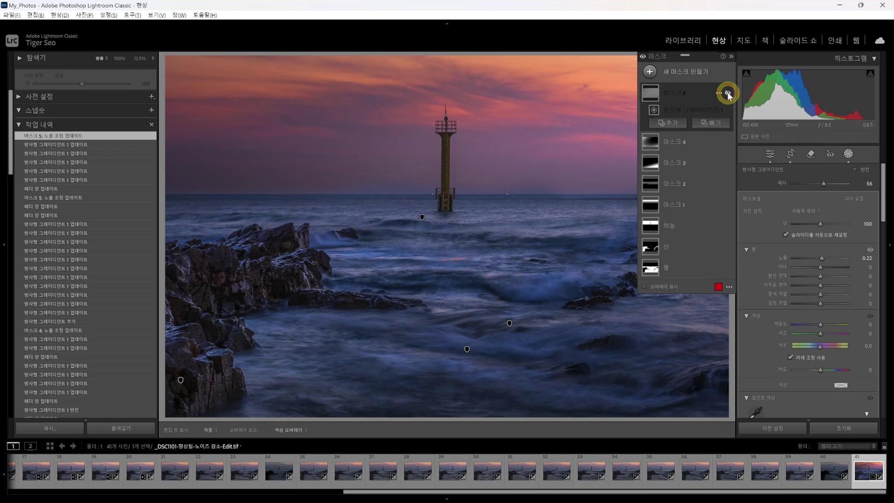
click(728, 94)
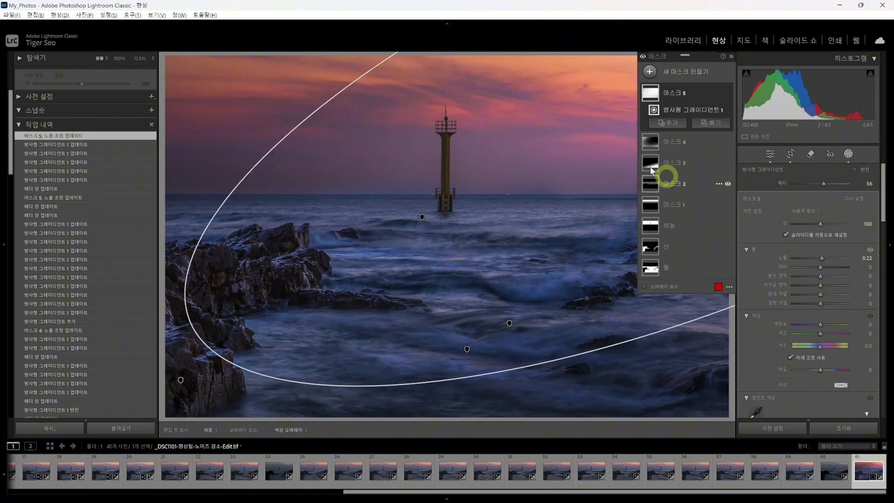
click(682, 143)
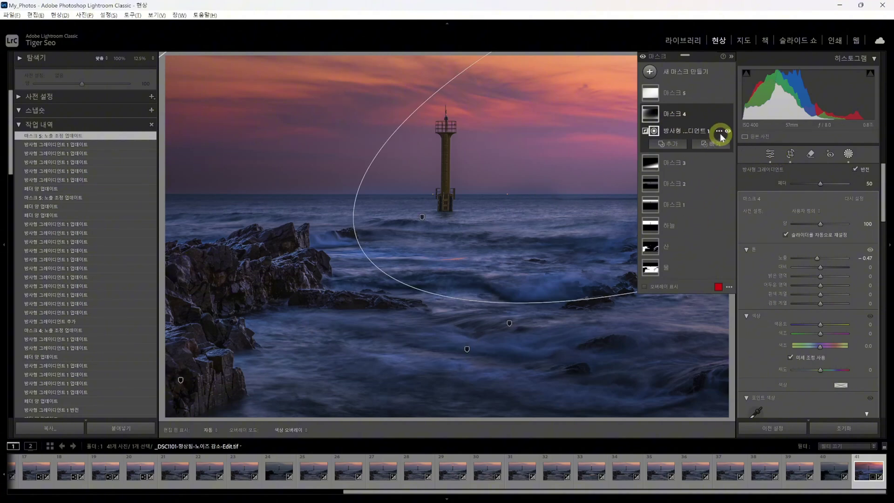
click(728, 131)
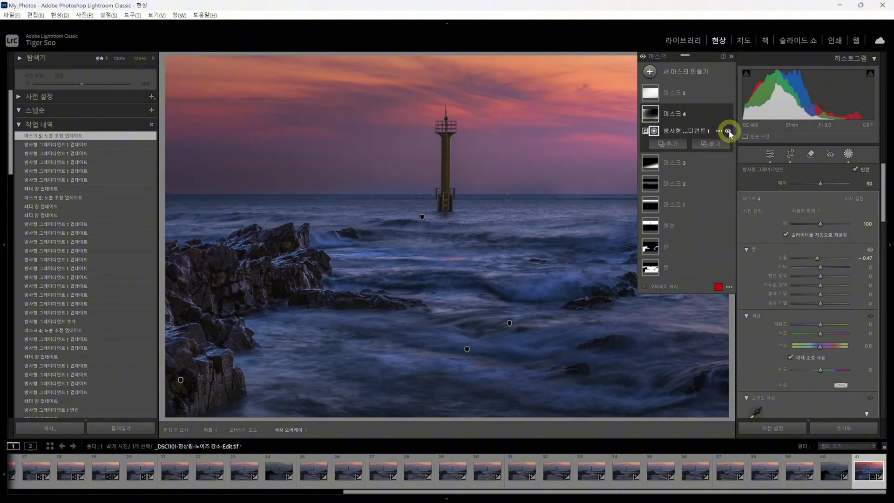
Leave masking for the global edit settings and compare the lighthouse photo before and after the adjustments.
click(771, 152)
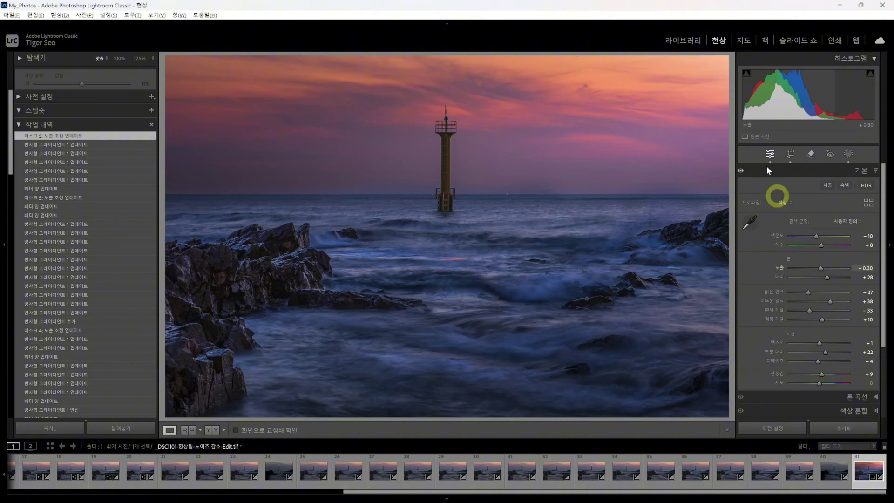
key(backslash)
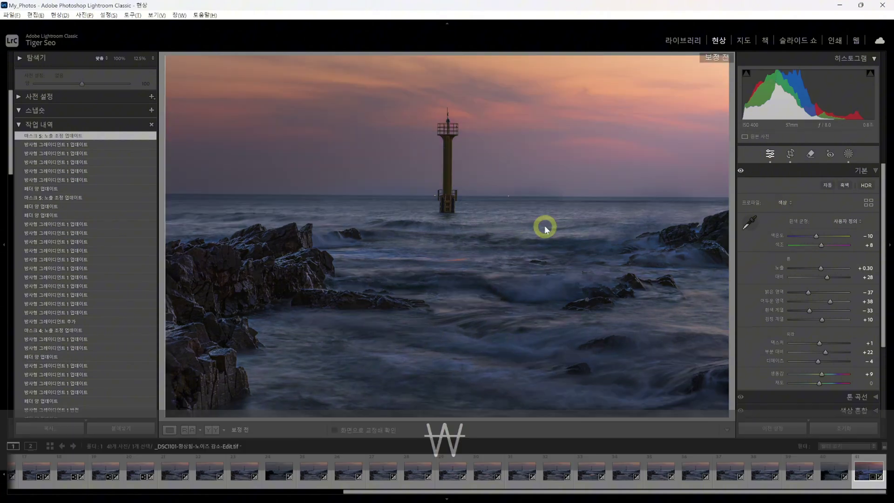
key(backslash)
key(backslash)
key(backslash)
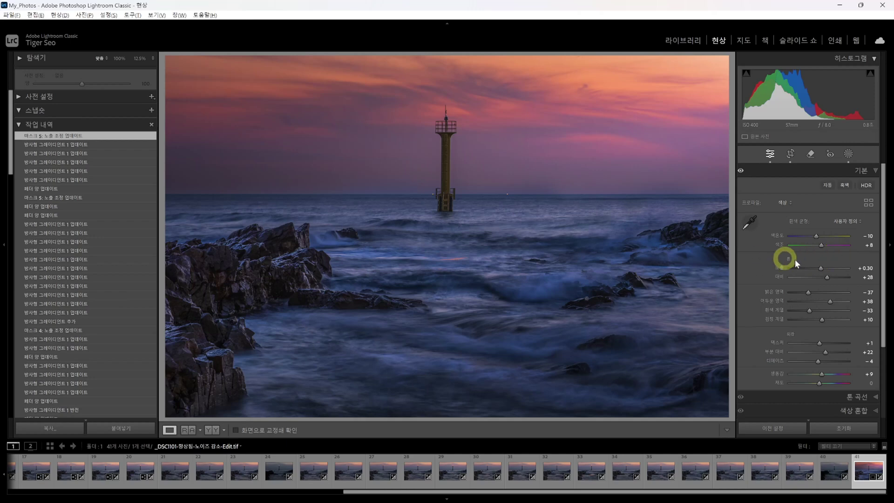
Collapse the Basic adjustments and open the Detail settings for sharpening and noise reduction.
click(794, 171)
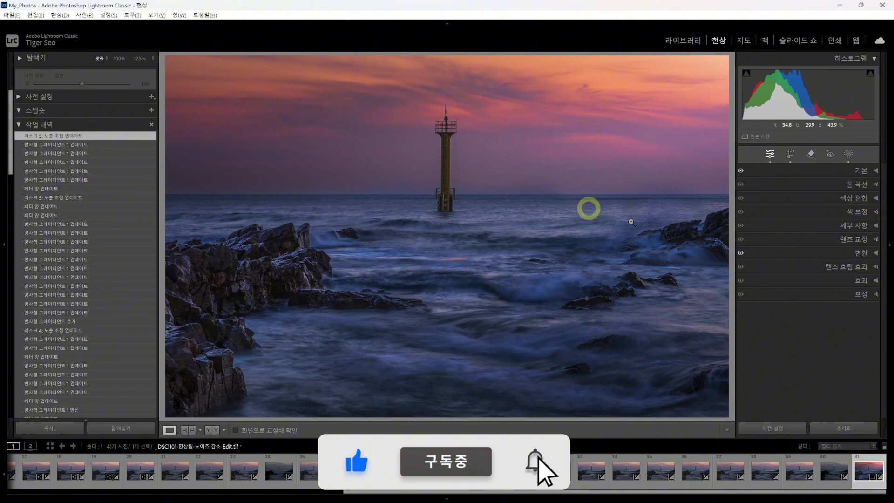
click(829, 226)
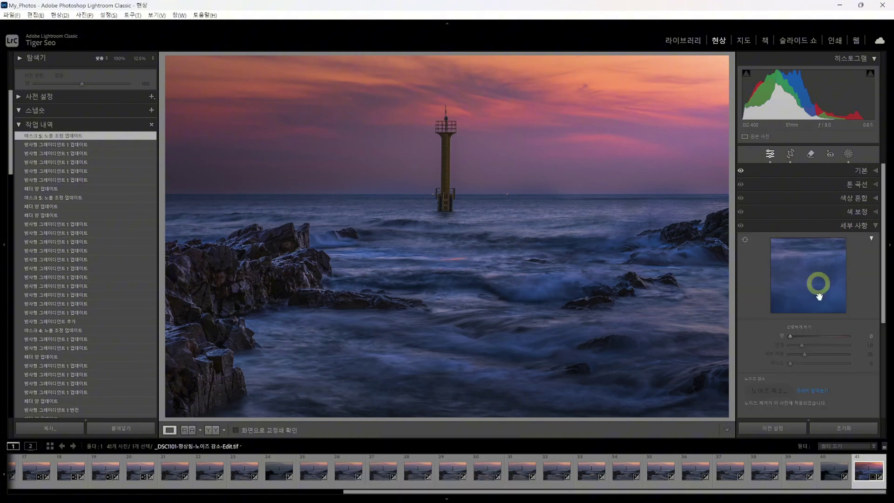